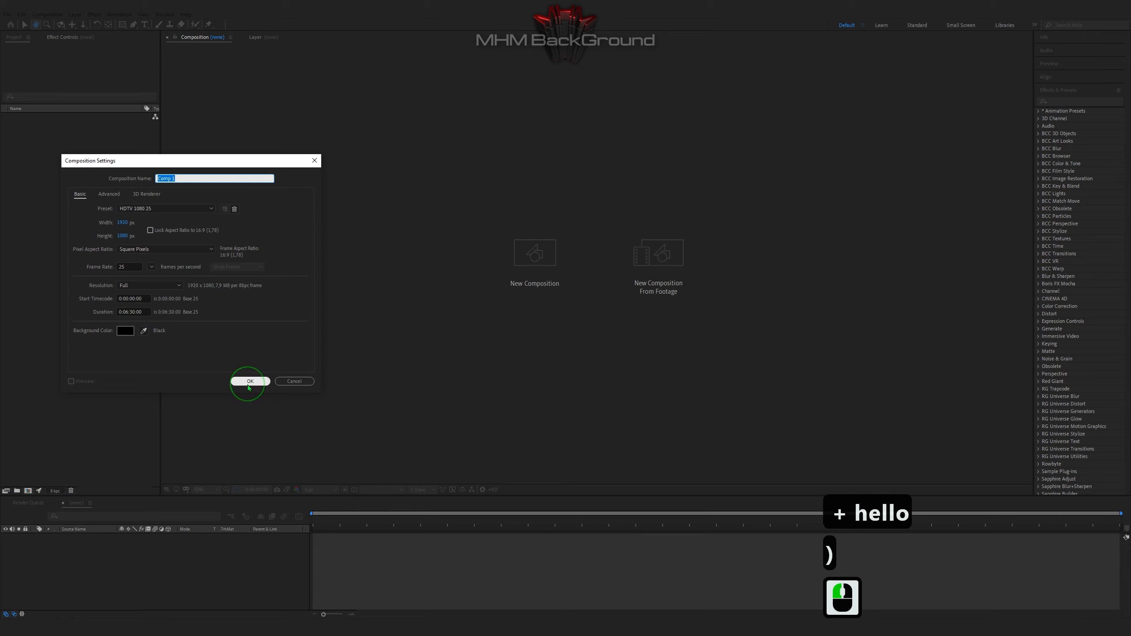
- Create a new solid layer named Plexus with a black color
right_click(198, 469)
mouse_move(199, 473)
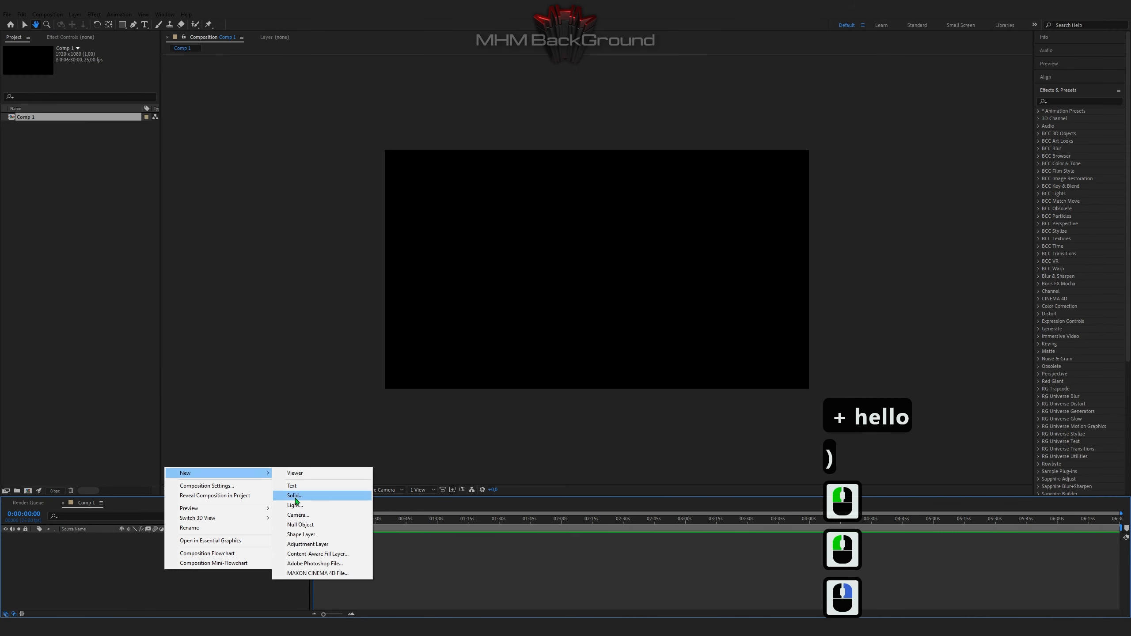
left_click(295, 495)
type("Plexus")
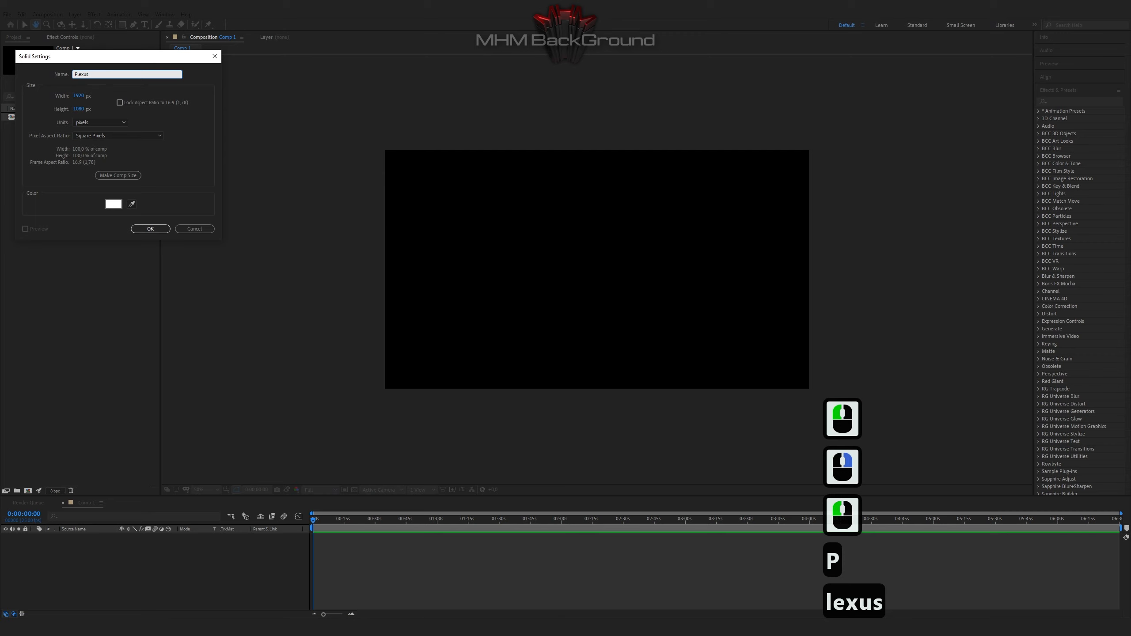
left_click(113, 204)
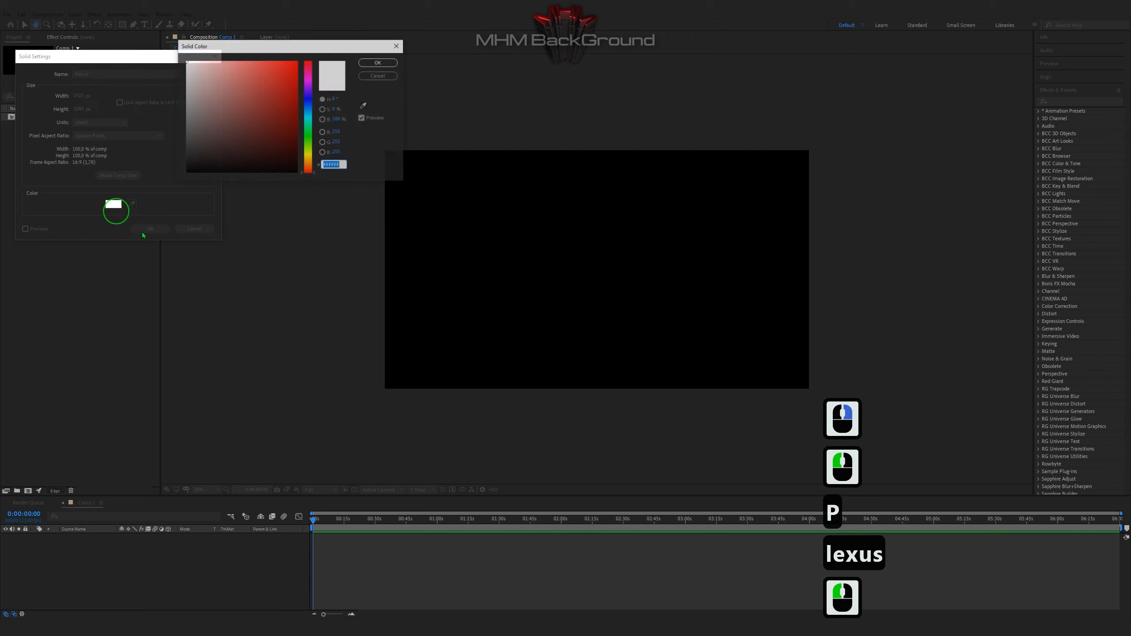
left_click_drag(294, 167, 391, 152)
left_click(378, 63)
left_click(150, 228)
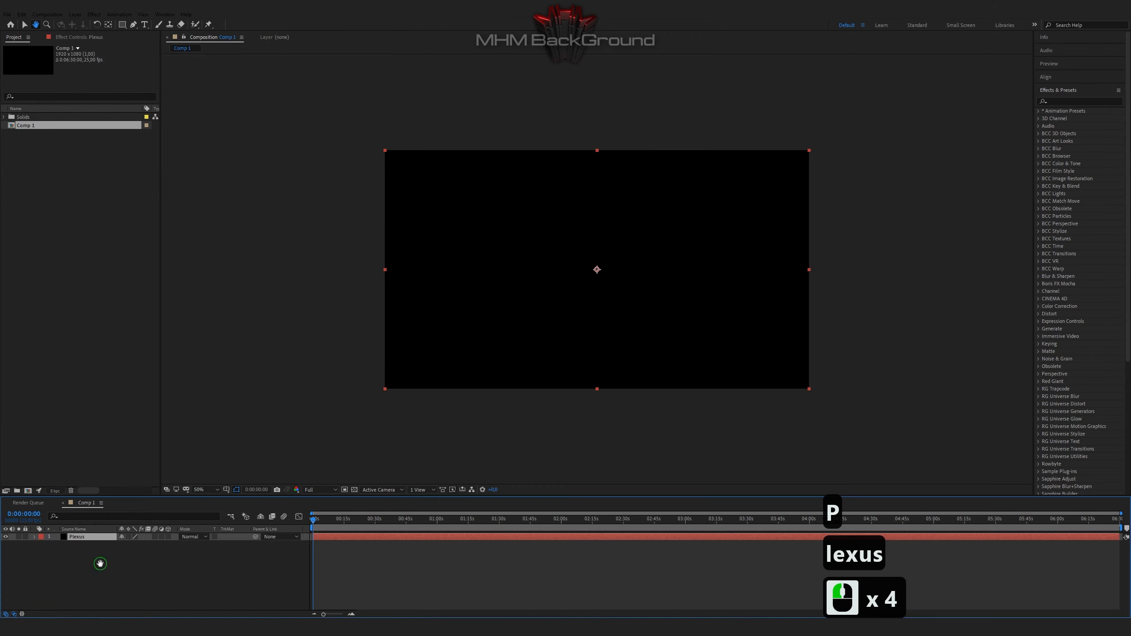
- Create a second black solid layer named Optical Flares
left_click(99, 562)
right_click(100, 562)
mouse_move(140, 474)
left_click(225, 488)
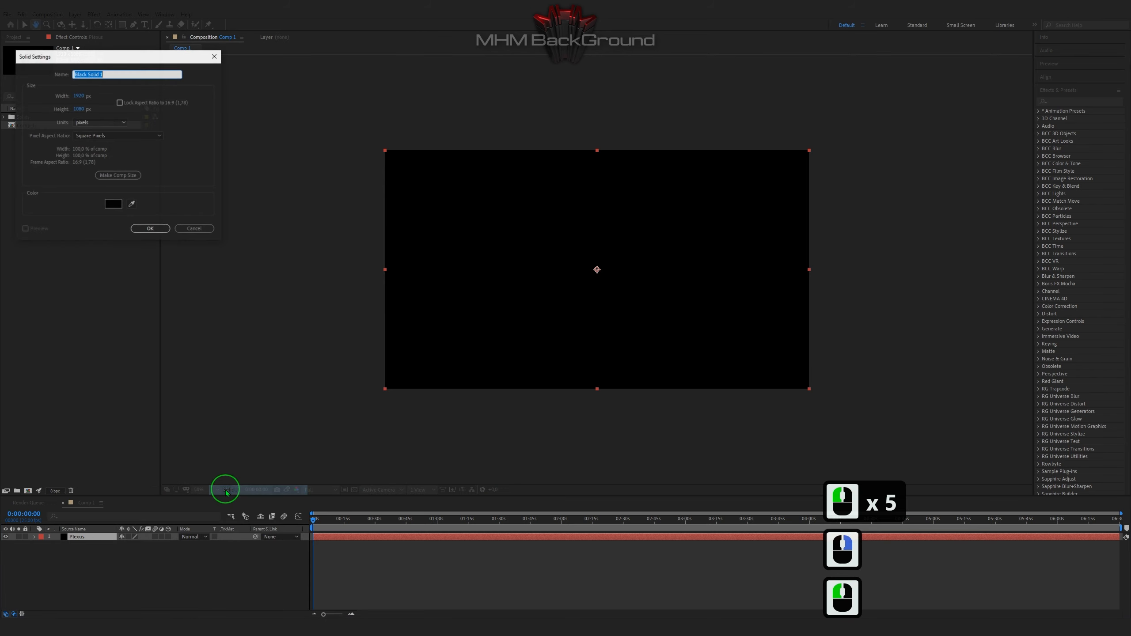
type("Optical Flares")
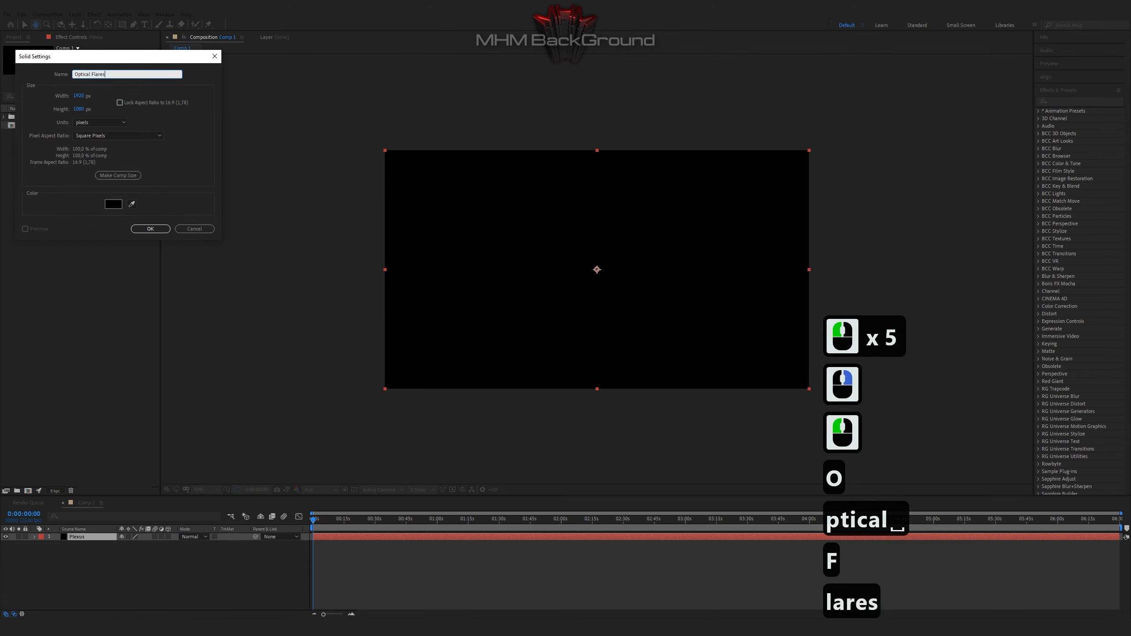
key("Return")
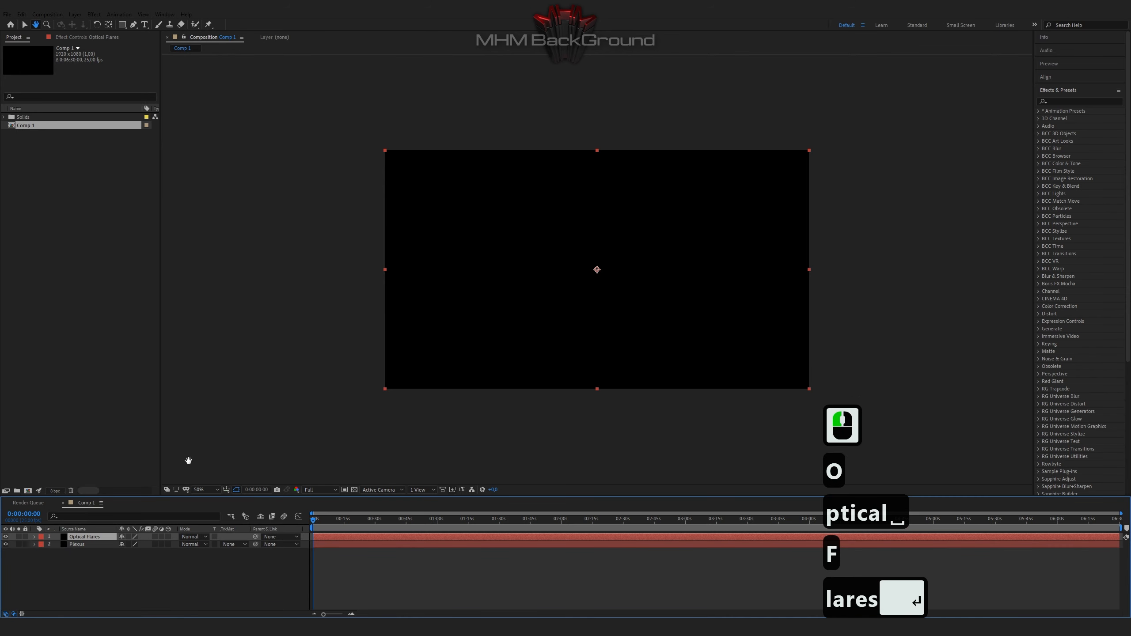
- Apply the Video Copilot Optical Flares effect to the Optical Flares layer and open its flare options
left_click(94, 15)
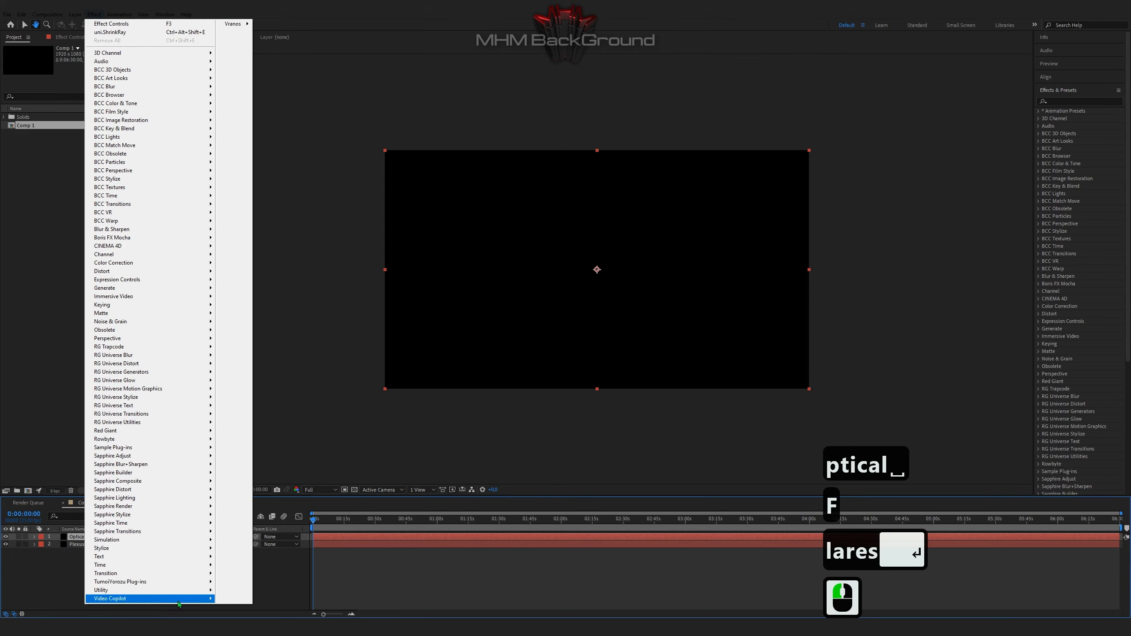
left_click(237, 609)
left_click(44, 73)
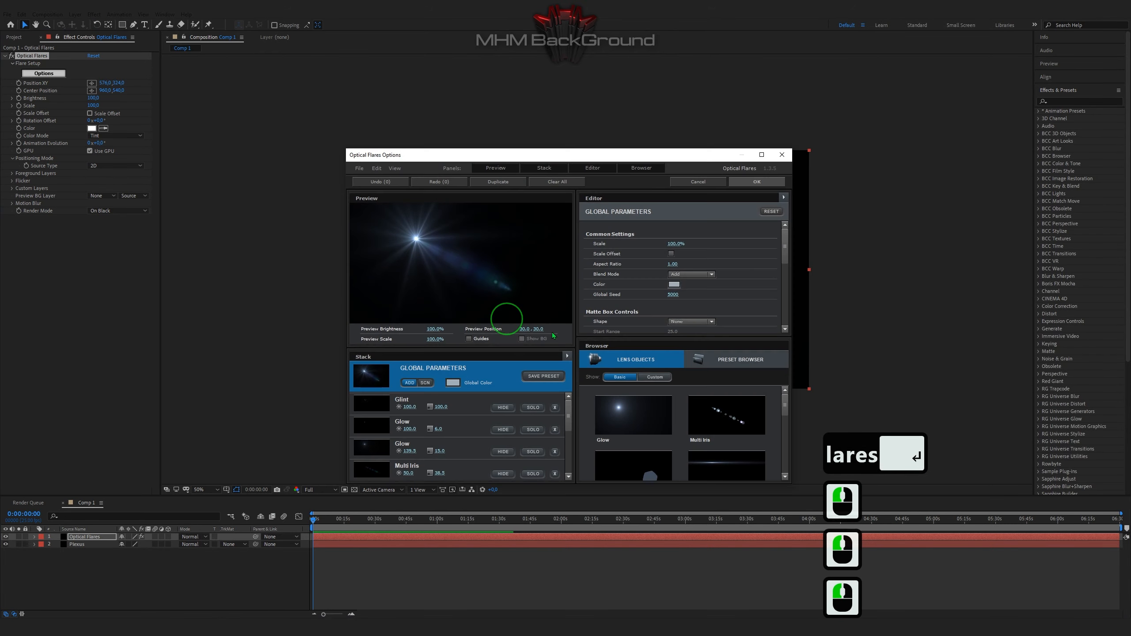
- Delete every lens object of the default flare from the stack
left_click(553, 410)
left_click(553, 411)
left_click(553, 411)
left_click(553, 411)
left_click(553, 411)
left_click(553, 411)
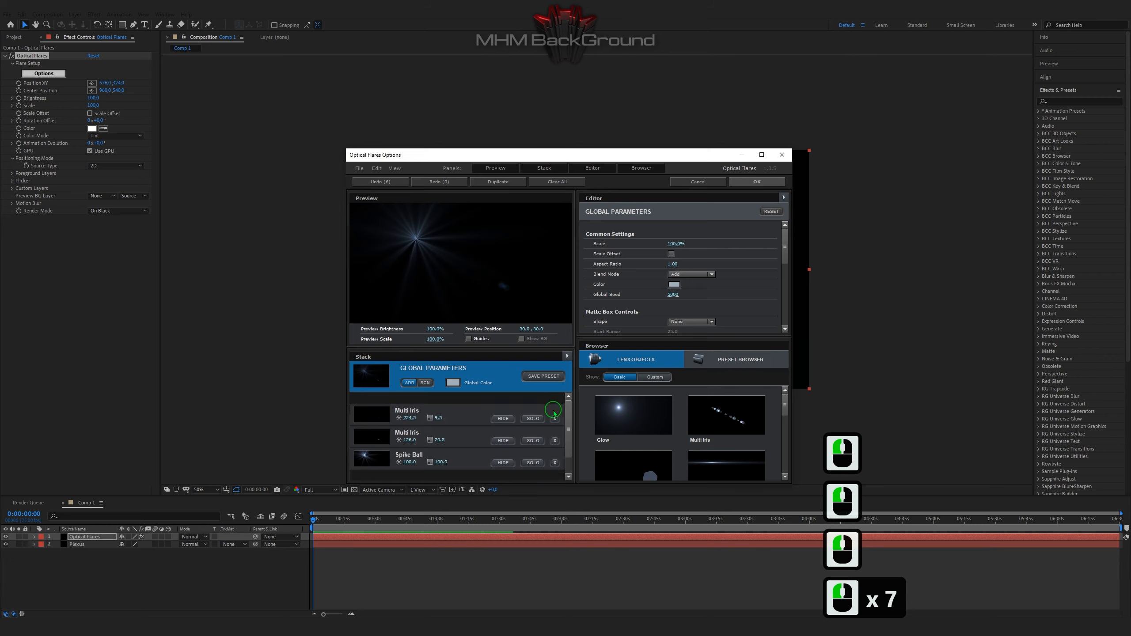
left_click(553, 411)
left_click(553, 411)
- Add a basic Streak lens object to the empty flare stack
scroll(739, 323, "down", 2)
scroll(737, 325, "up", 1)
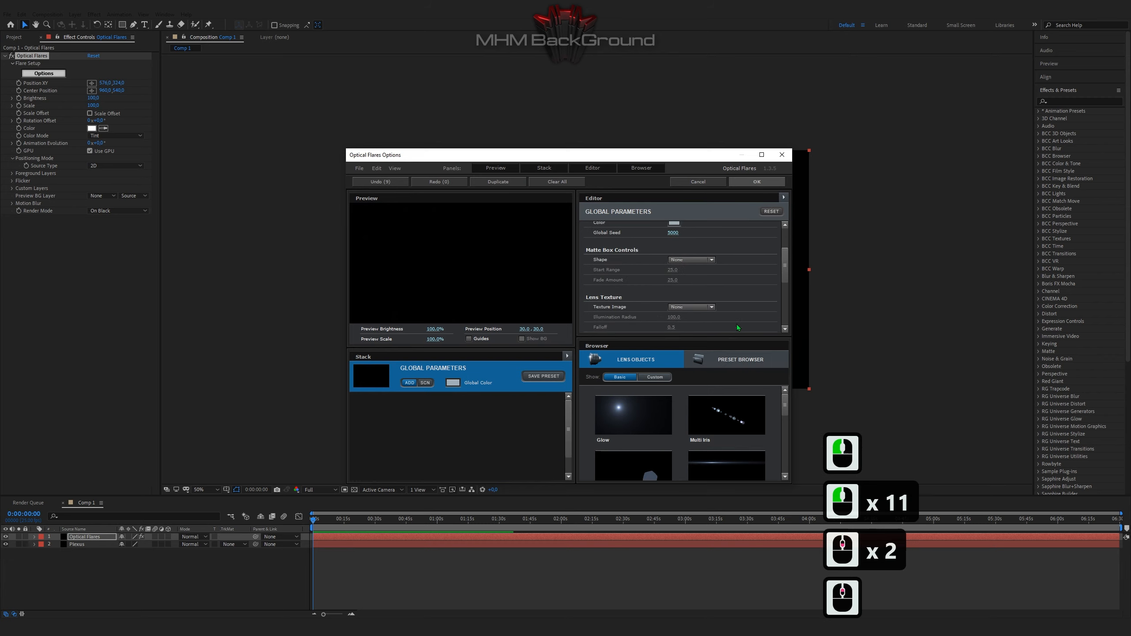
left_click(737, 464)
- Set the Streak's gradient Color 1 to yellow ffd700
scroll(736, 311, "down", 2)
left_click(674, 259)
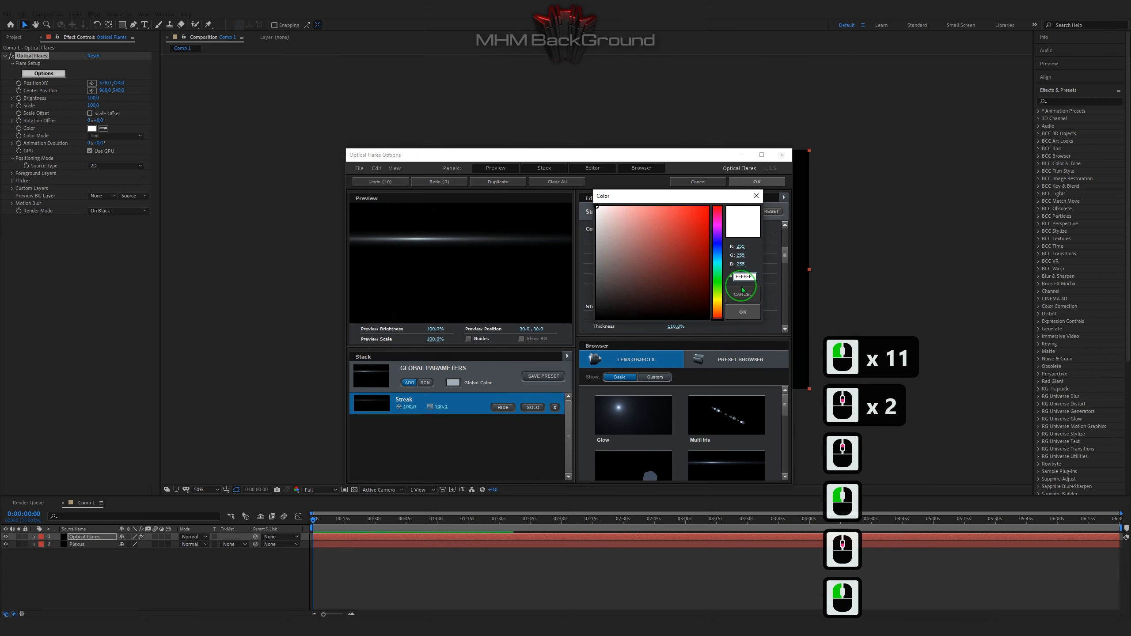
left_click(745, 276)
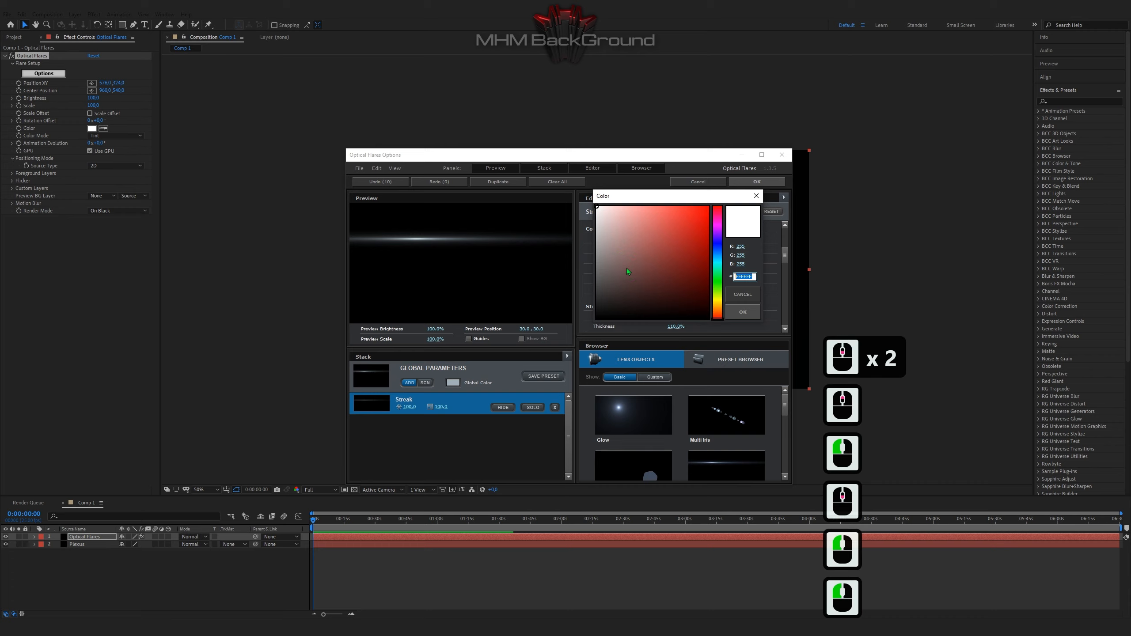
type("ff")
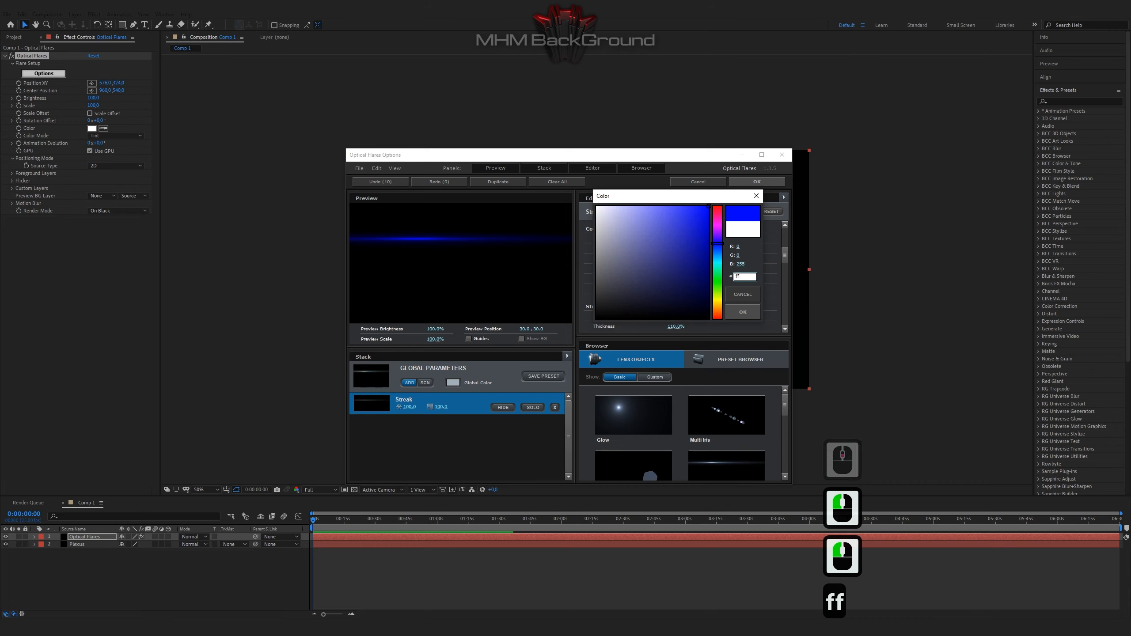
type("d700")
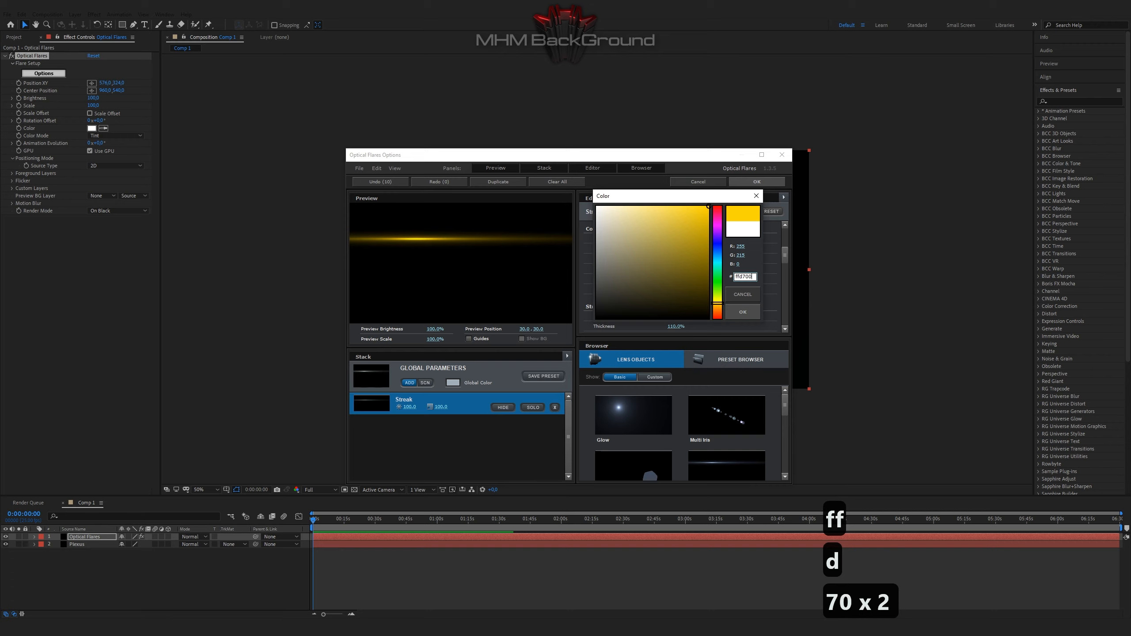
left_click(749, 313)
- Set the Streak's gradient Color 2 to orange ff7d00
left_click(676, 259)
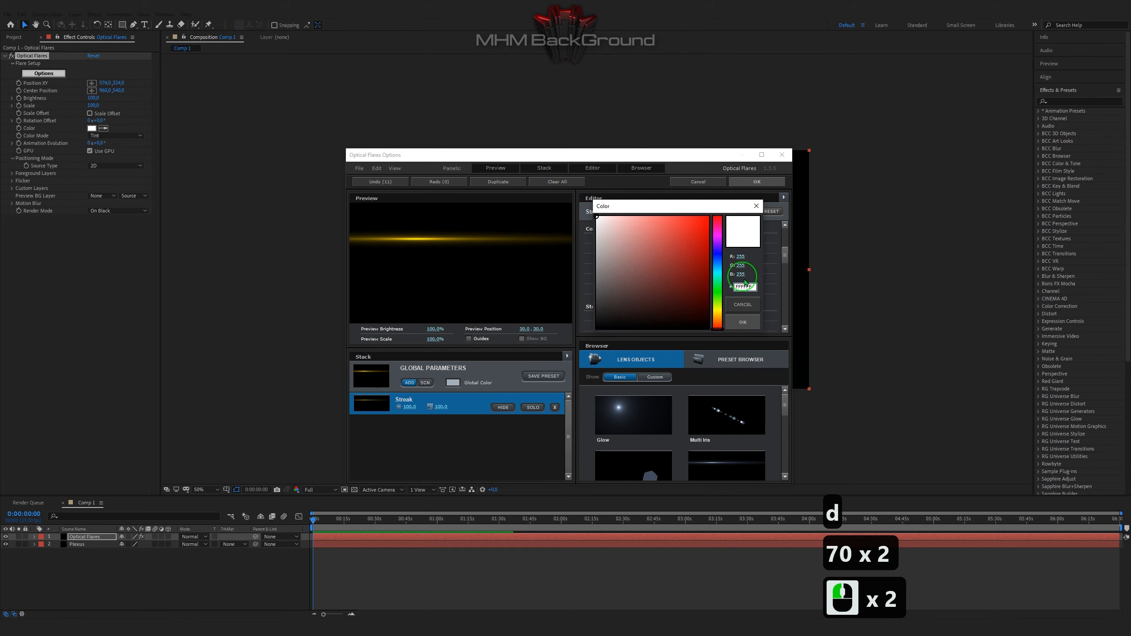
type("f")
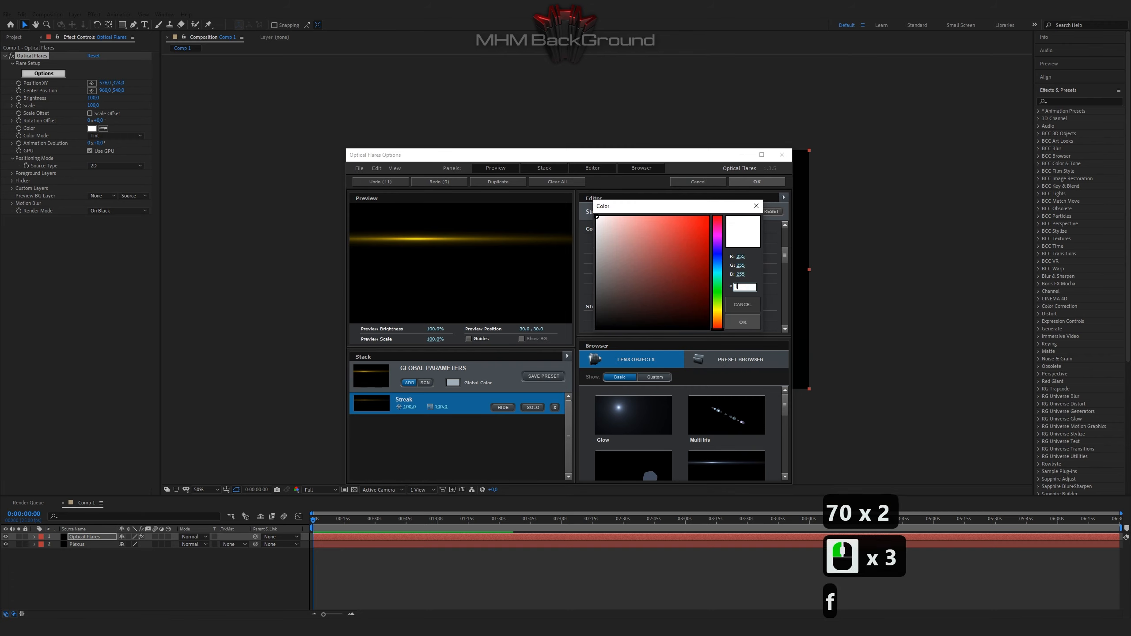
type("f7d00")
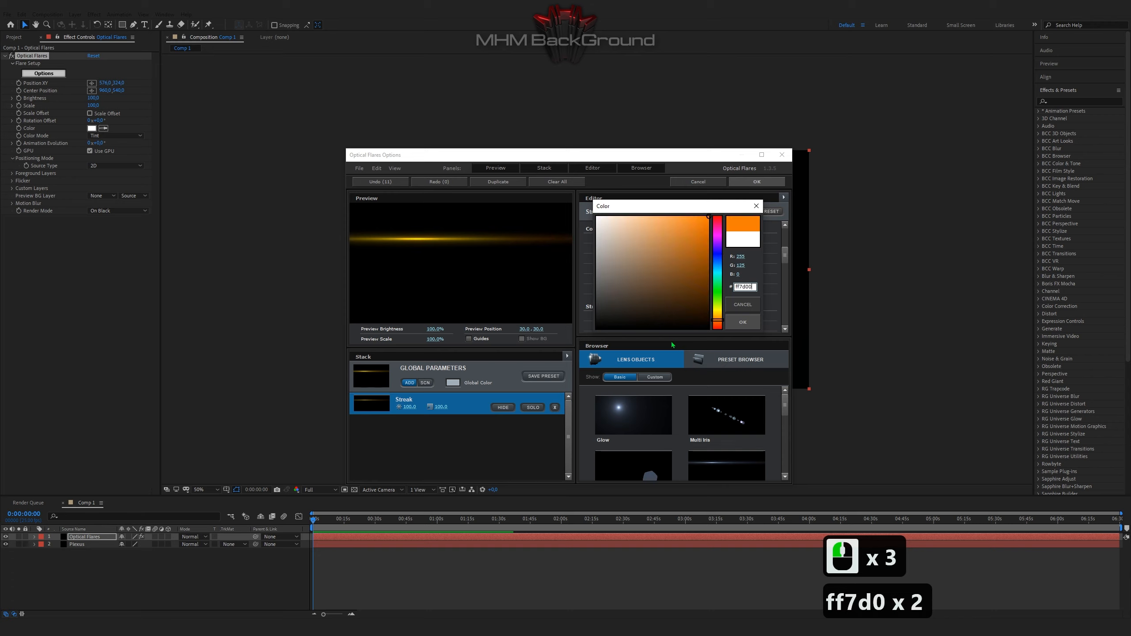
left_click(742, 322)
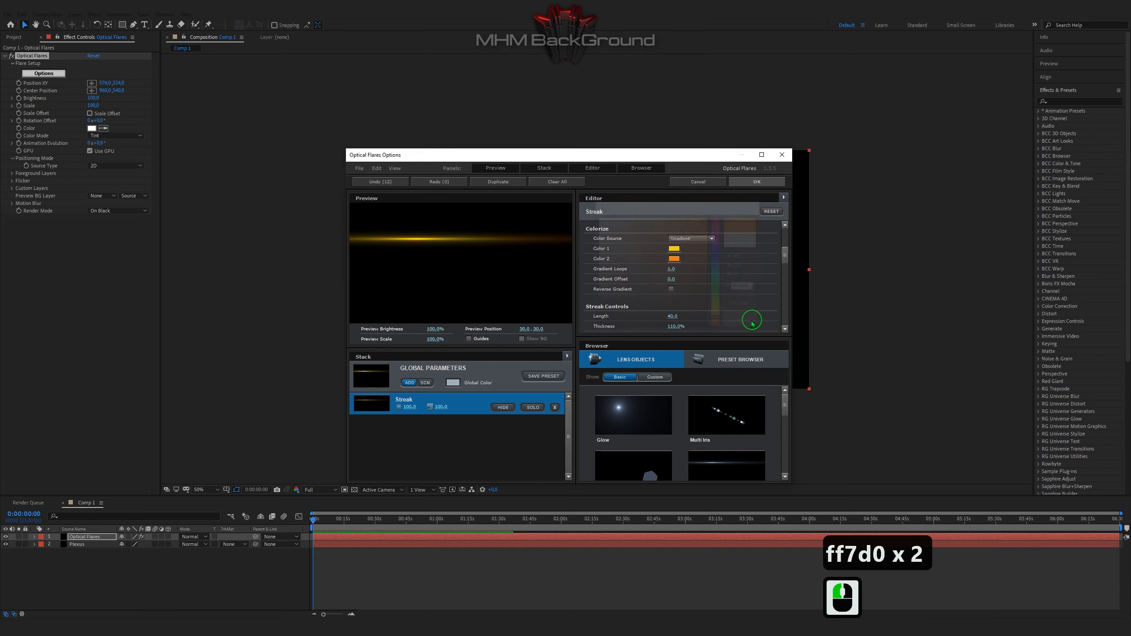
- Set the Streak's Gradient Loops to 10
double_click(671, 269)
type("100")
left_click(729, 272)
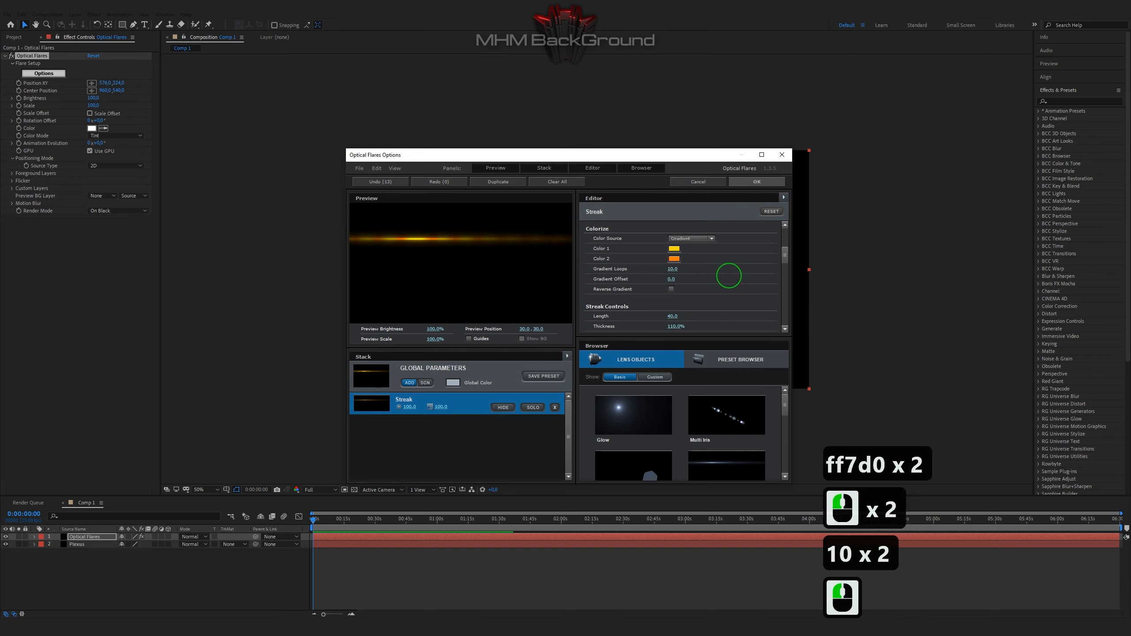
- Duplicate the Streak and set the copy's Distance to -100
scroll(730, 291, "up", 3)
key("ctrl+c")
key("ctrl+d")
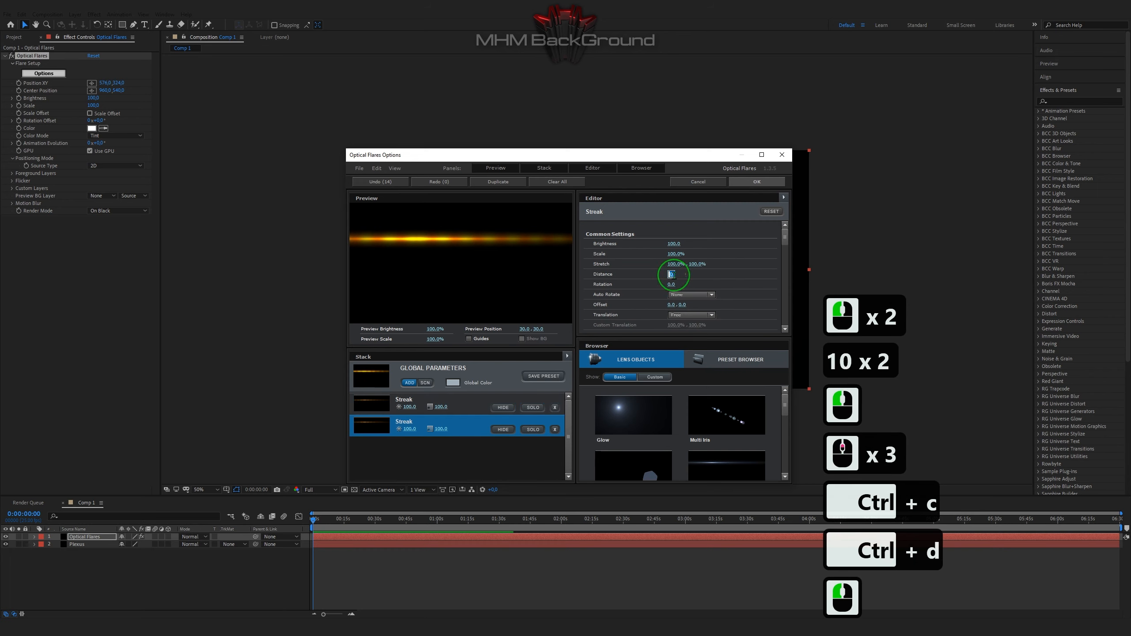
type("-100")
key("Return")
- Duplicate the Streak again and set the new copy's Distance to 100
key("ctrl+c")
key("ctrl+d")
left_click(673, 274)
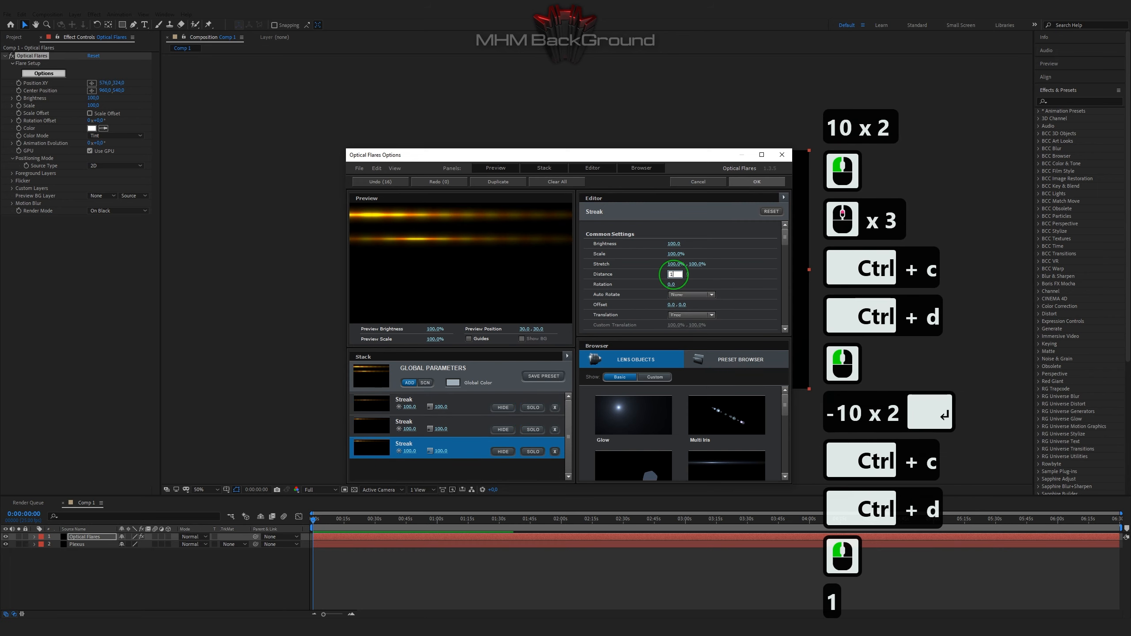
type("100")
key("Return")
- Make another Streak duplicate and set its Distance to 200
key("ctrl+c")
key("ctrl+d")
left_click(674, 274)
type("200")
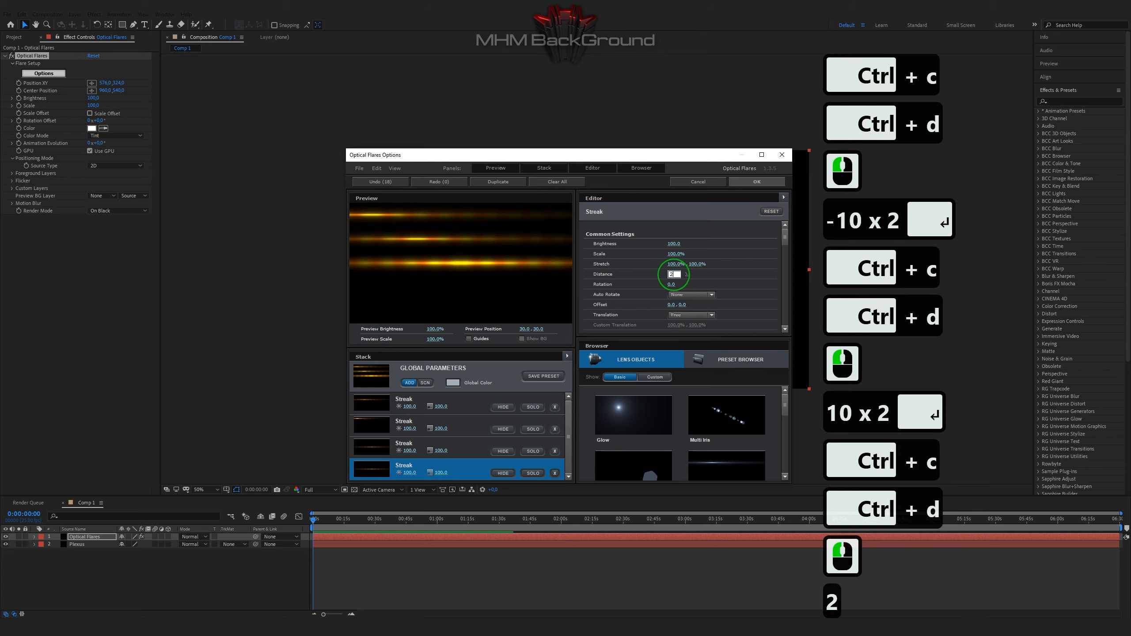
key("Return")
- Make one more Streak duplicate with a Distance of 300, and accept the flare options
key("ctrl+c")
key("ctrl+d")
left_click(674, 274)
type("300")
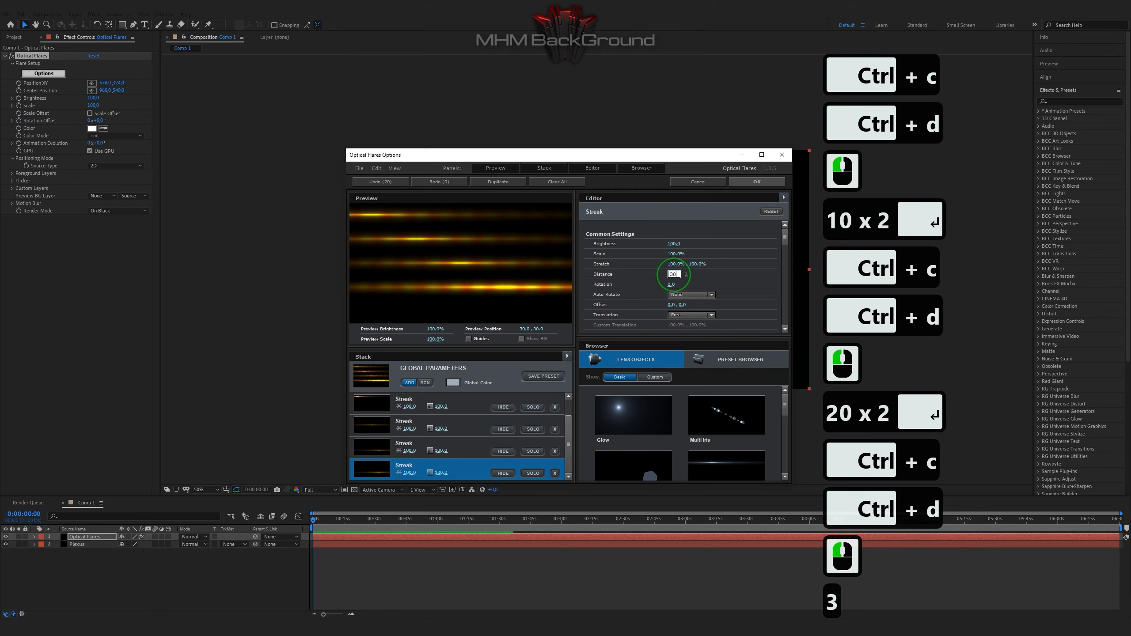
key("Return")
left_click(757, 184)
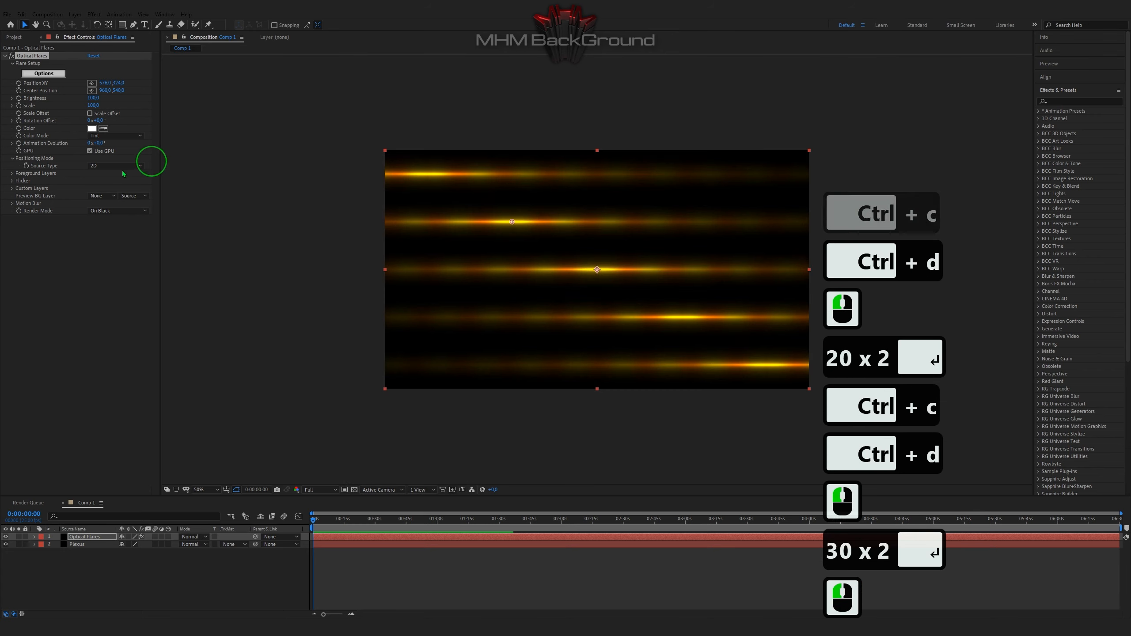
- Set the Optical Flares effect's Rotation Offset to 62° and its Scale to 680
left_click(101, 121)
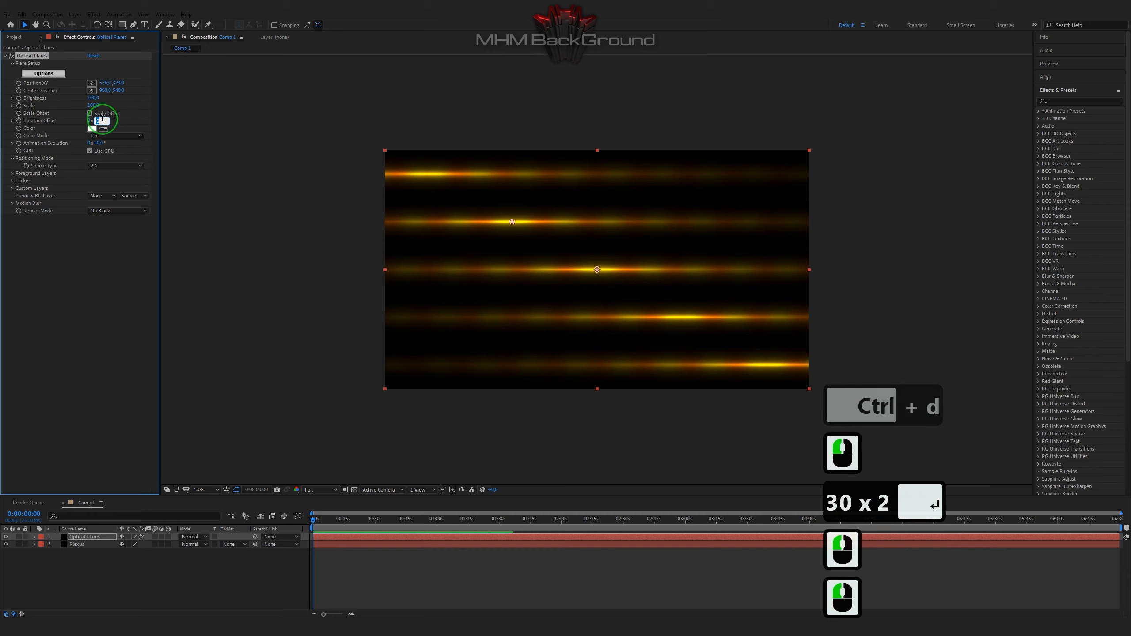
type("62")
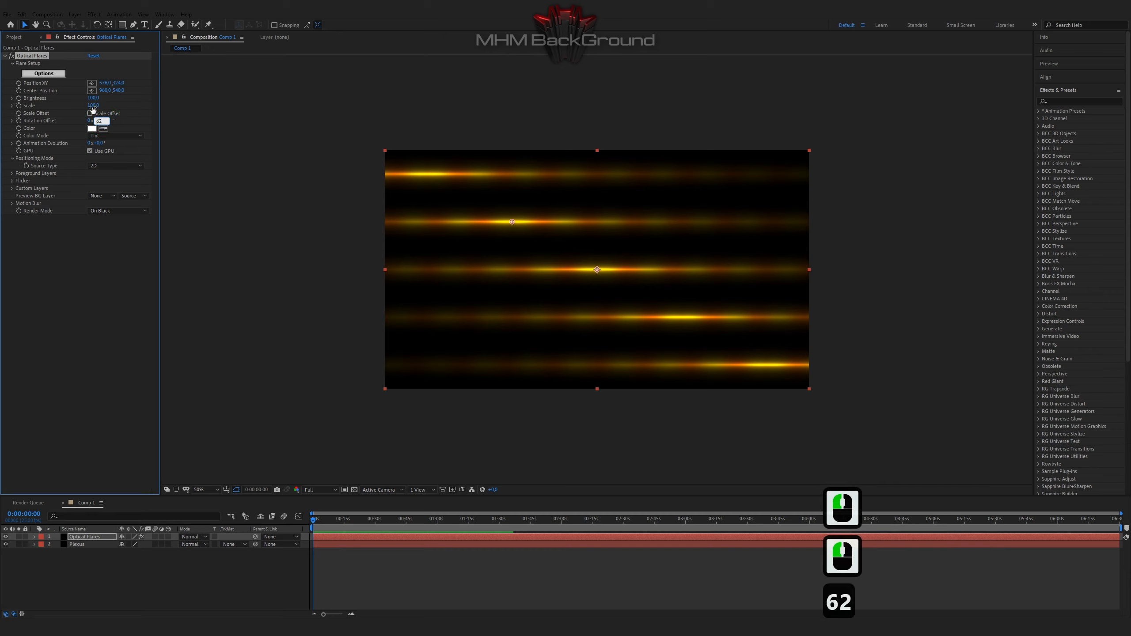
left_click(93, 106)
type("6")
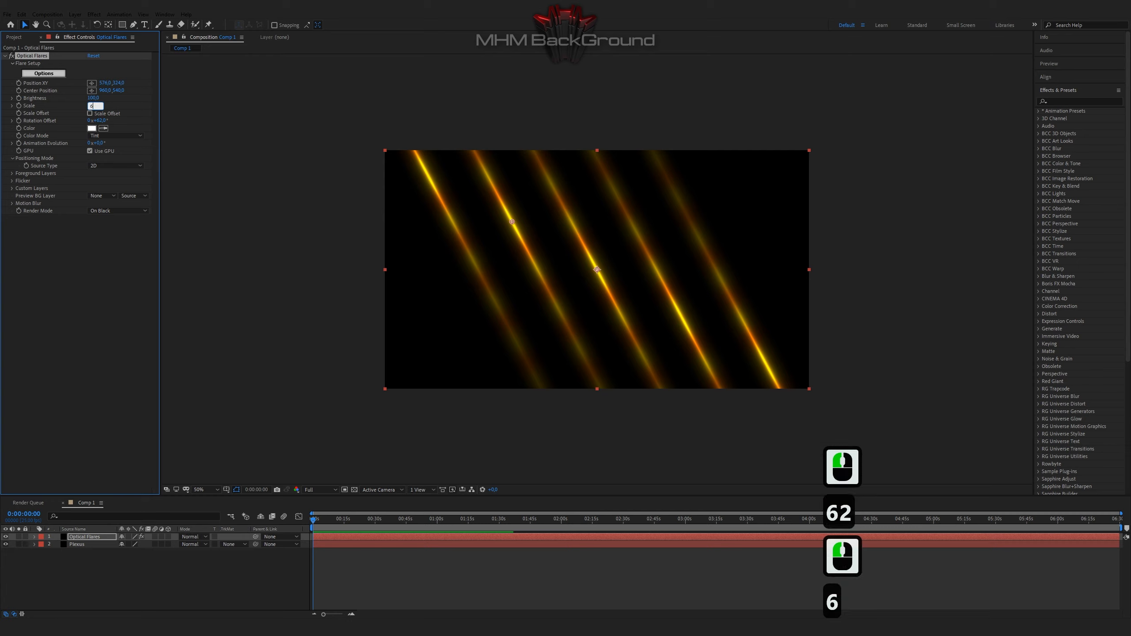
type("80")
left_click(122, 107)
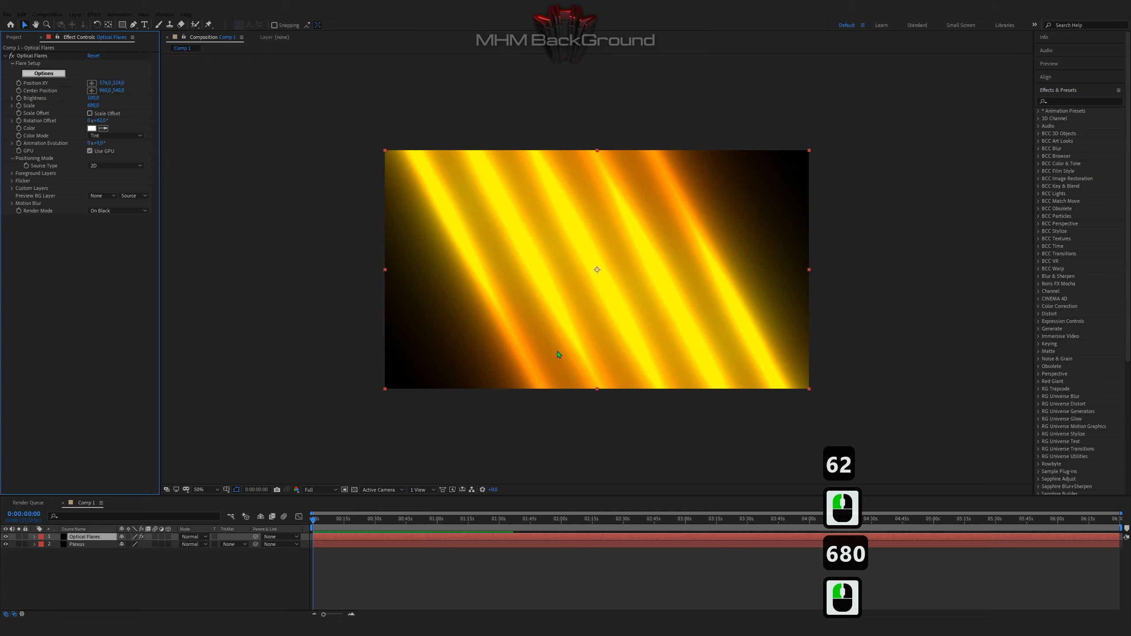
- Move the Plexus layer above Optical Flares and apply the Rowbyte Plexus effect to it
left_click_drag(76, 544, 88, 537)
left_click(101, 126)
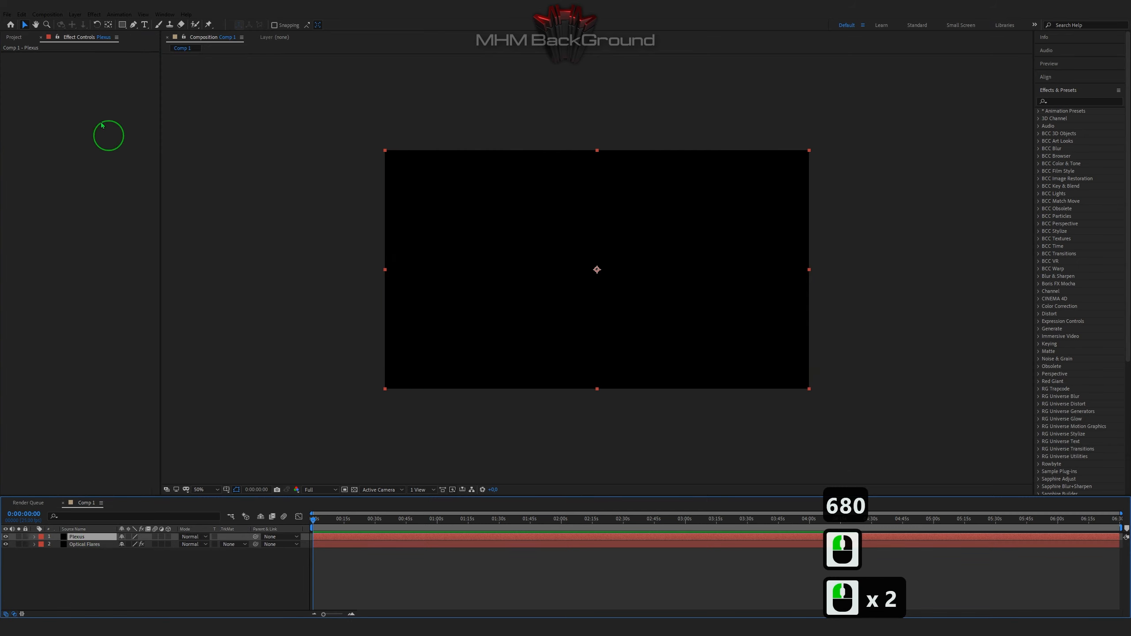
left_click(94, 14)
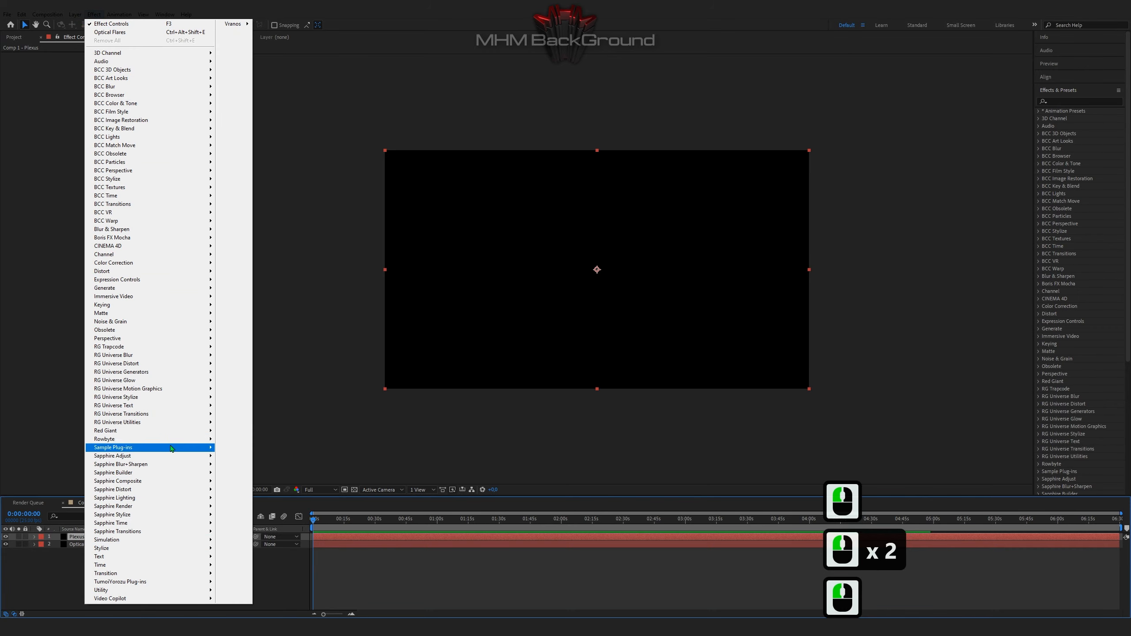
mouse_move(173, 440)
left_click(236, 440)
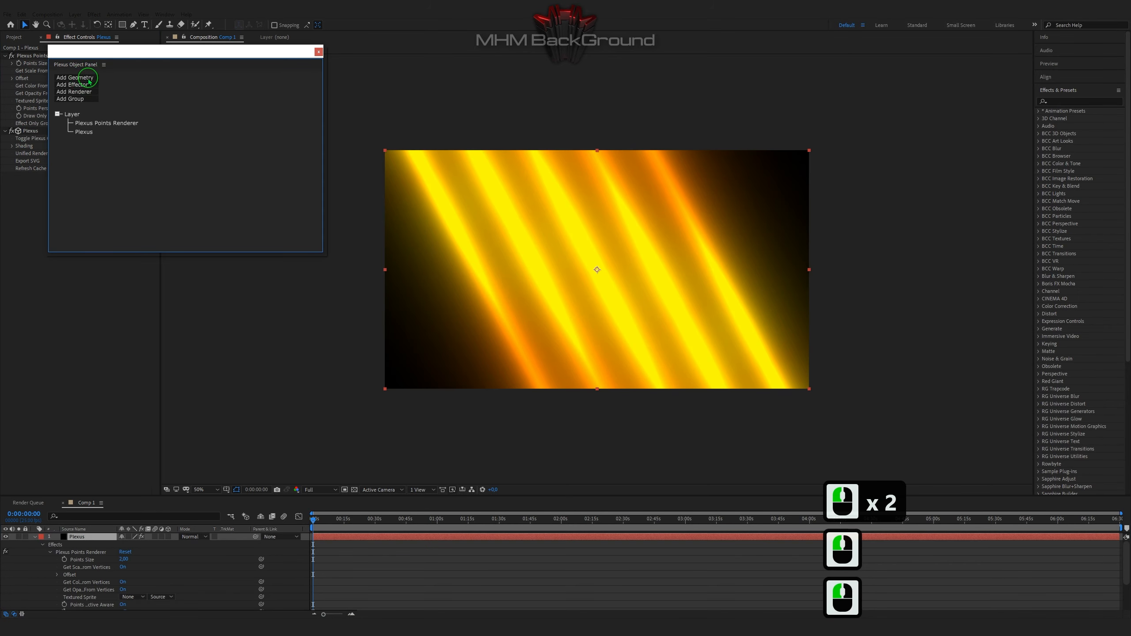
- Add a Primitives geometry object to the Plexus layer
left_click(90, 81)
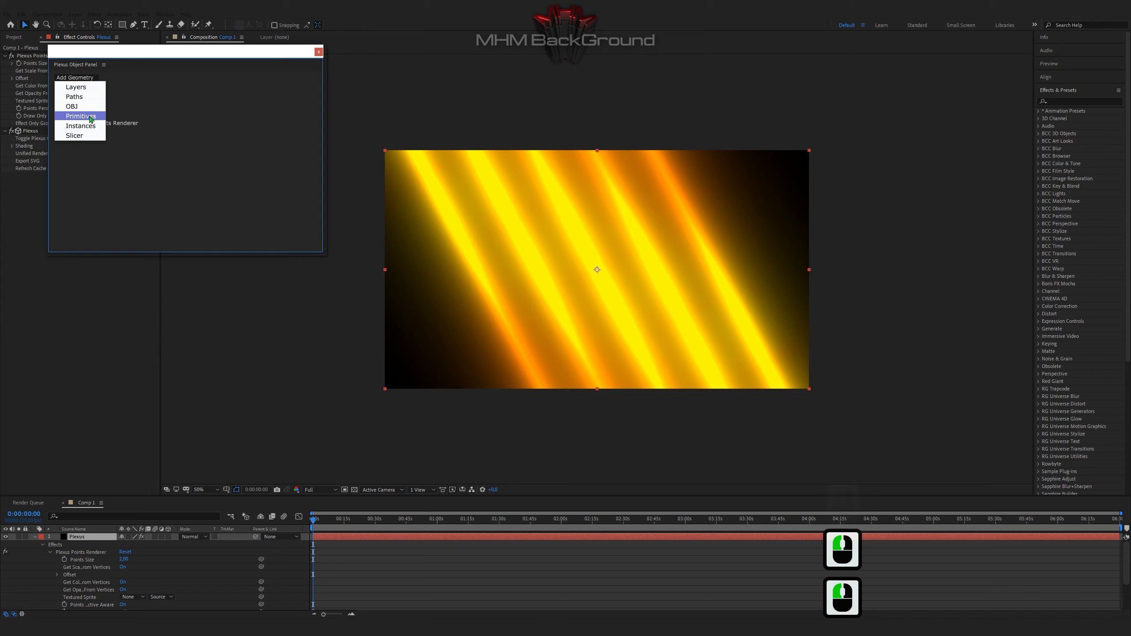
left_click(81, 116)
left_click(81, 93)
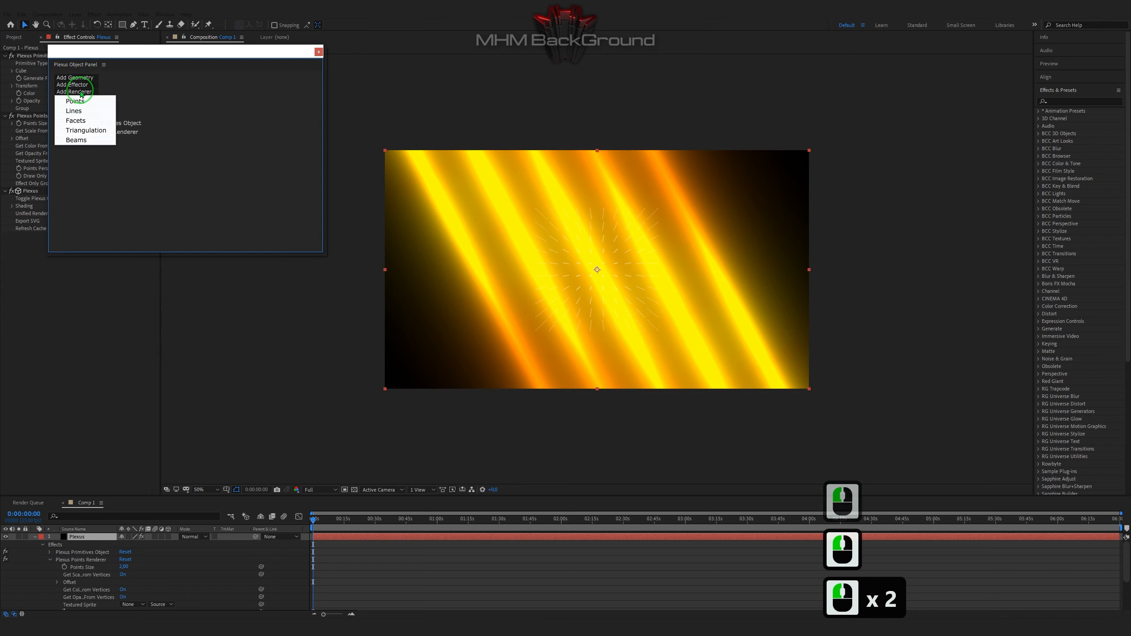
- Add Container and Color Map effectors to the Plexus object tree
left_click(83, 85)
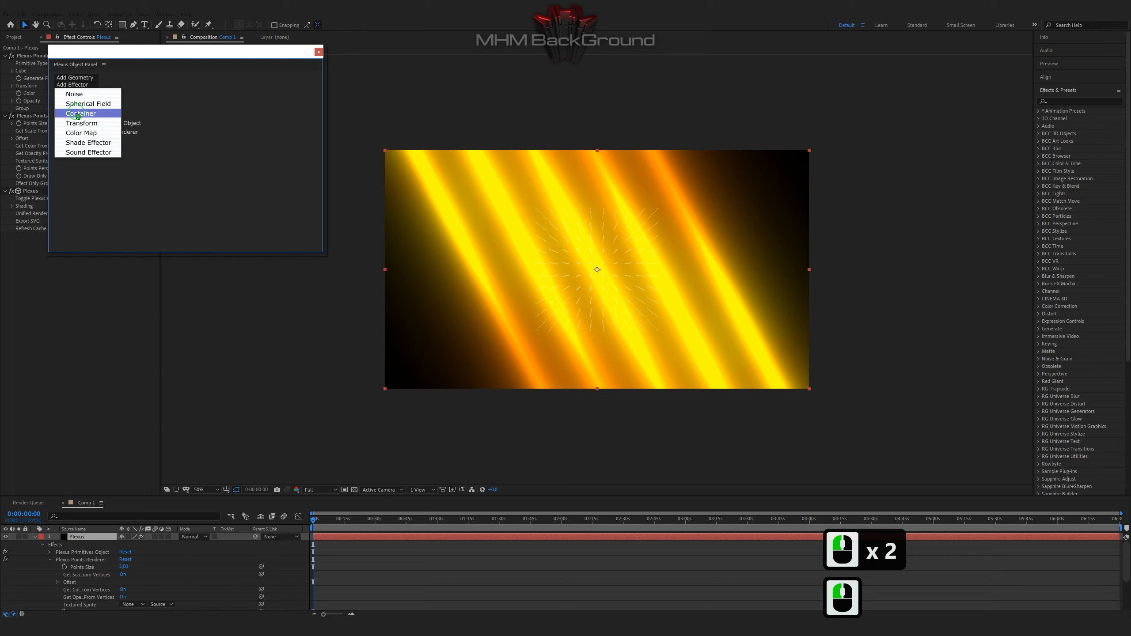
left_click(77, 114)
left_click(76, 85)
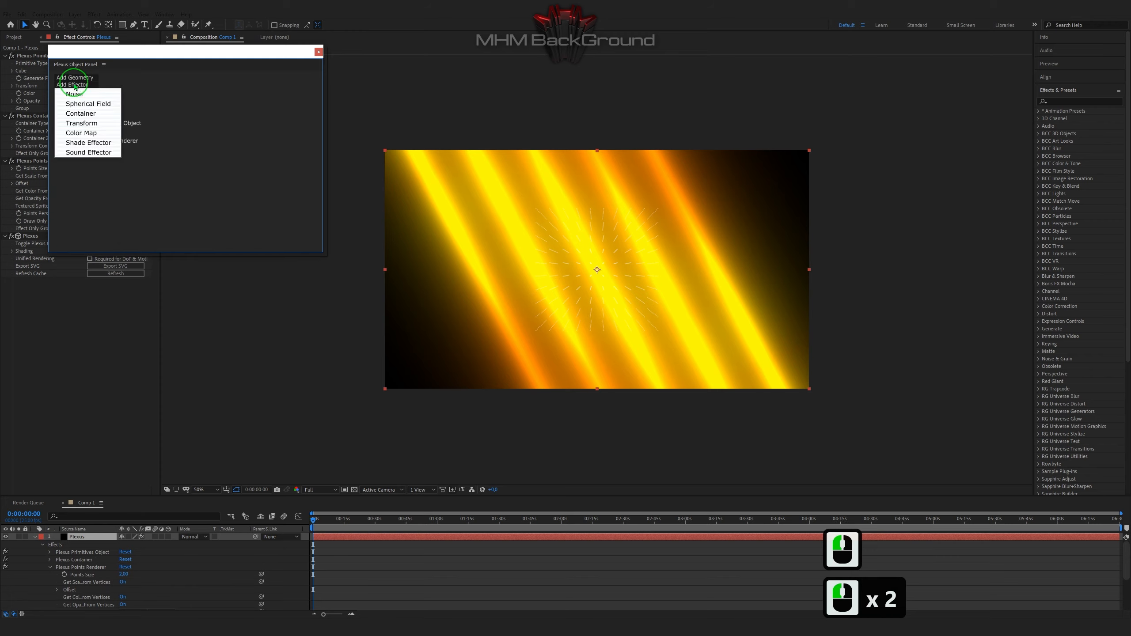
left_click(87, 133)
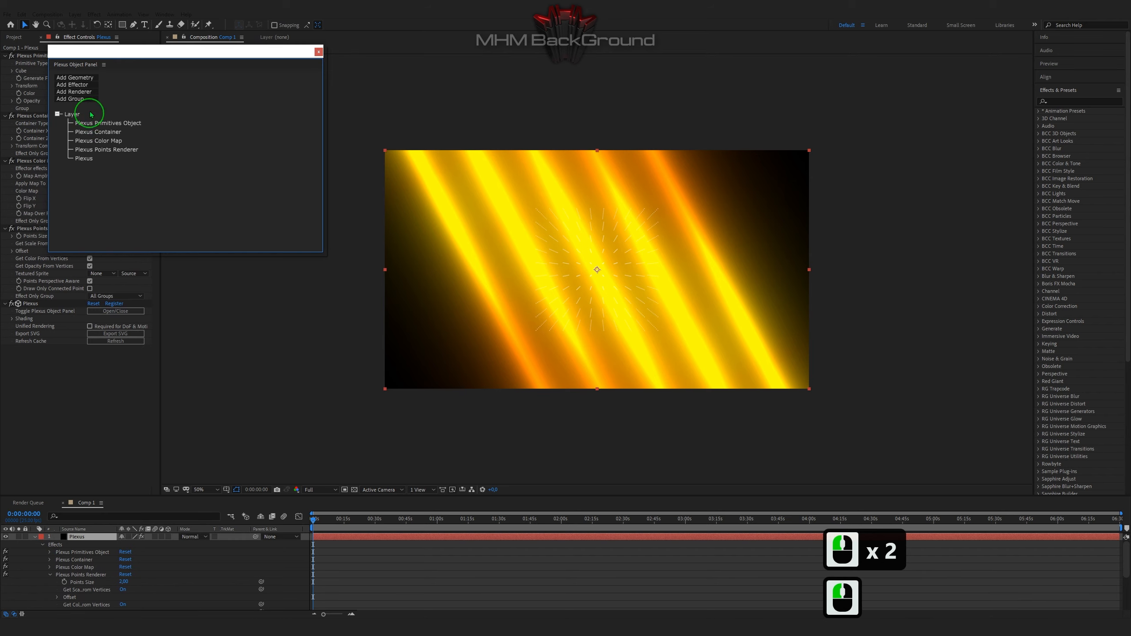
- Add a Triangulation renderer and a Noise effector to the Plexus layer
left_click(85, 92)
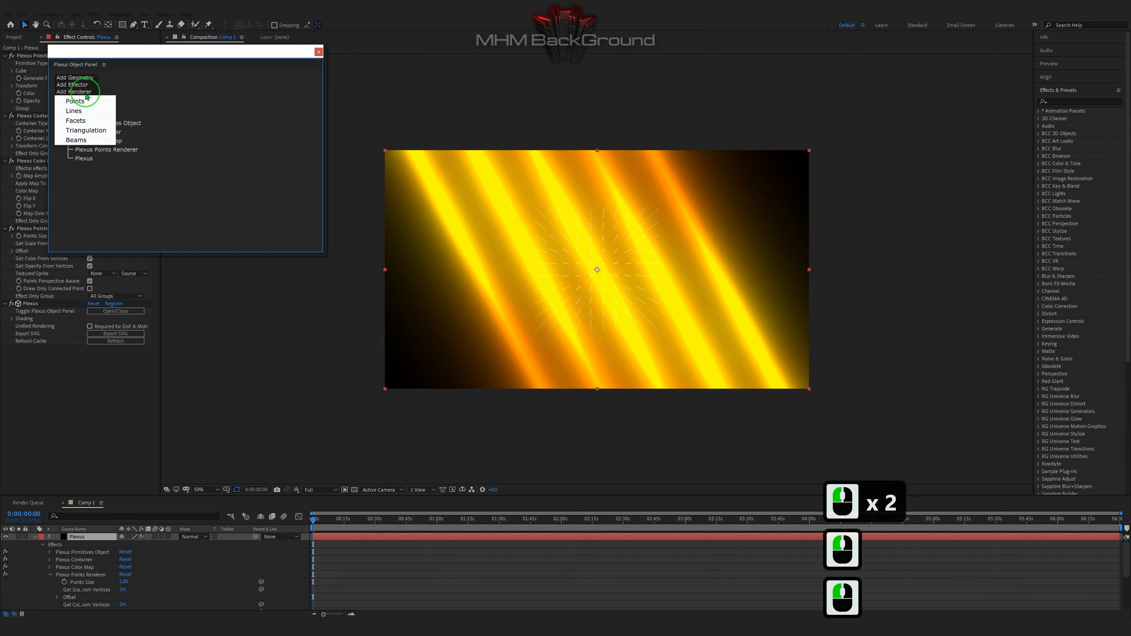
left_click(93, 133)
left_click(84, 85)
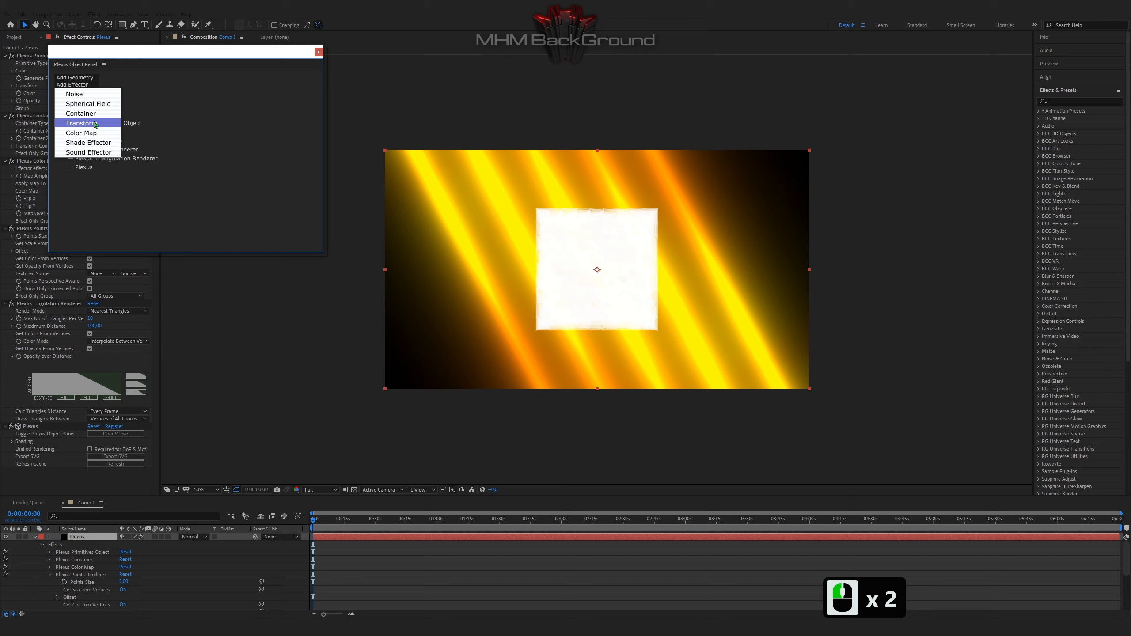
left_click(89, 93)
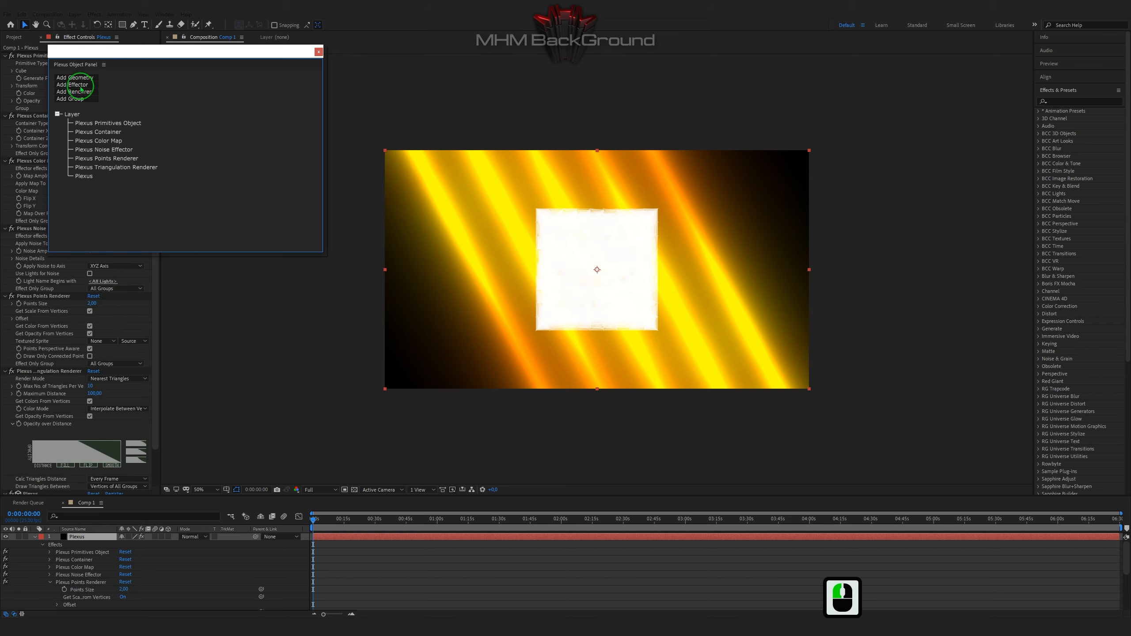
- Add a Transform effector to the Plexus layer and close the Plexus object window
left_click(84, 85)
left_click(88, 133)
left_click(82, 122)
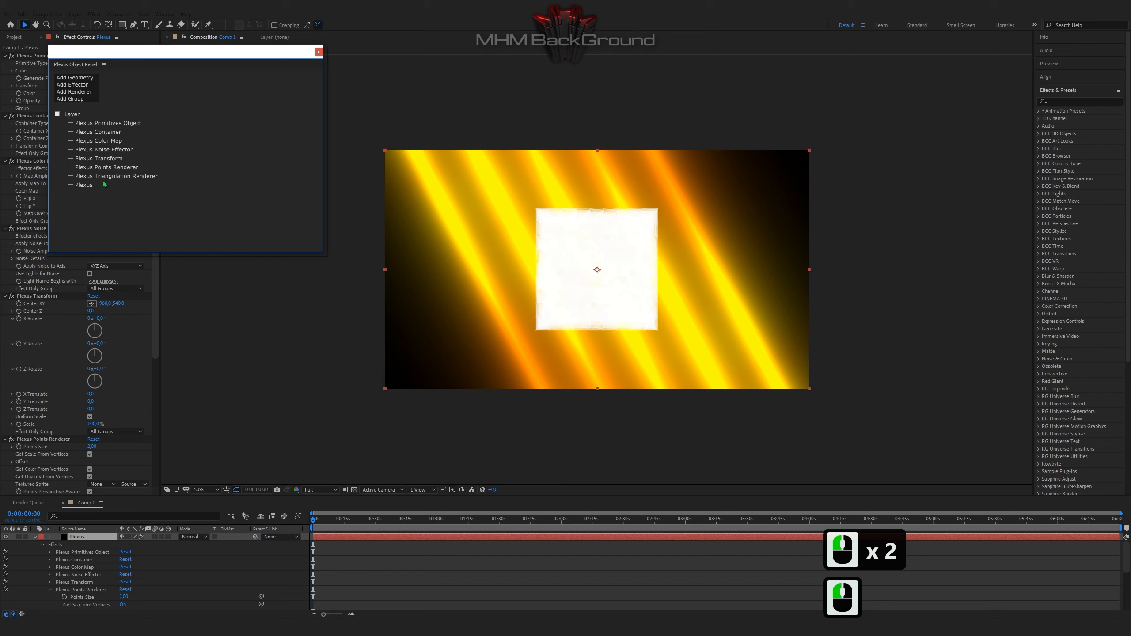
left_click(320, 51)
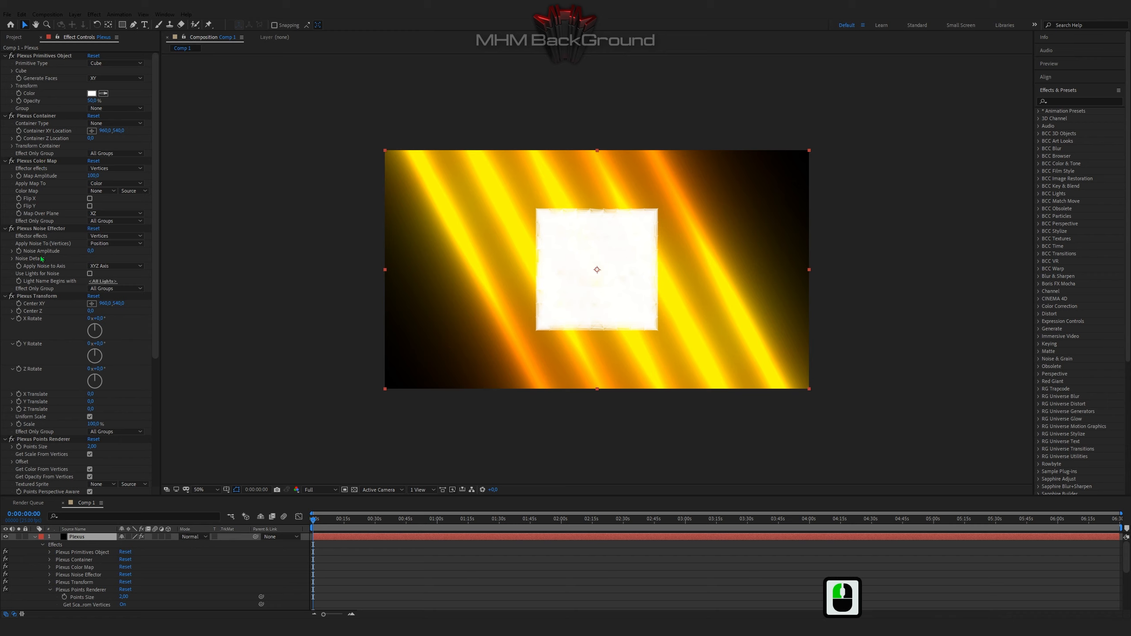
- Delete the Plexus Points Renderer and move the Triangulation Renderer directly above the Plexus Noise Effector
scroll(47, 443, "down", 2)
left_click(34, 407)
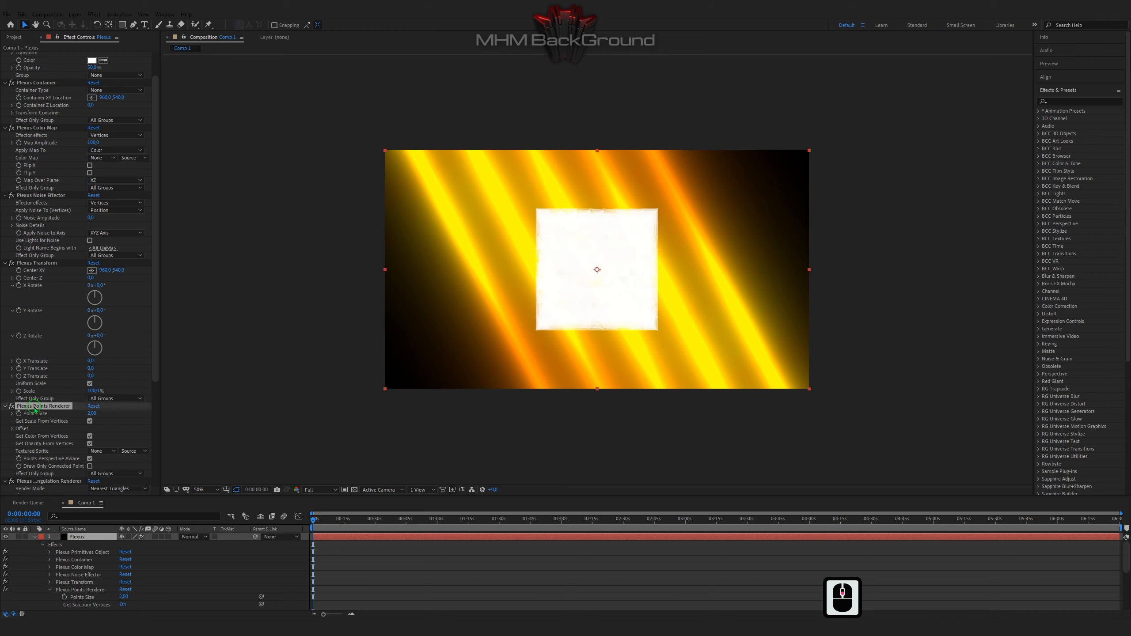
key("Delete")
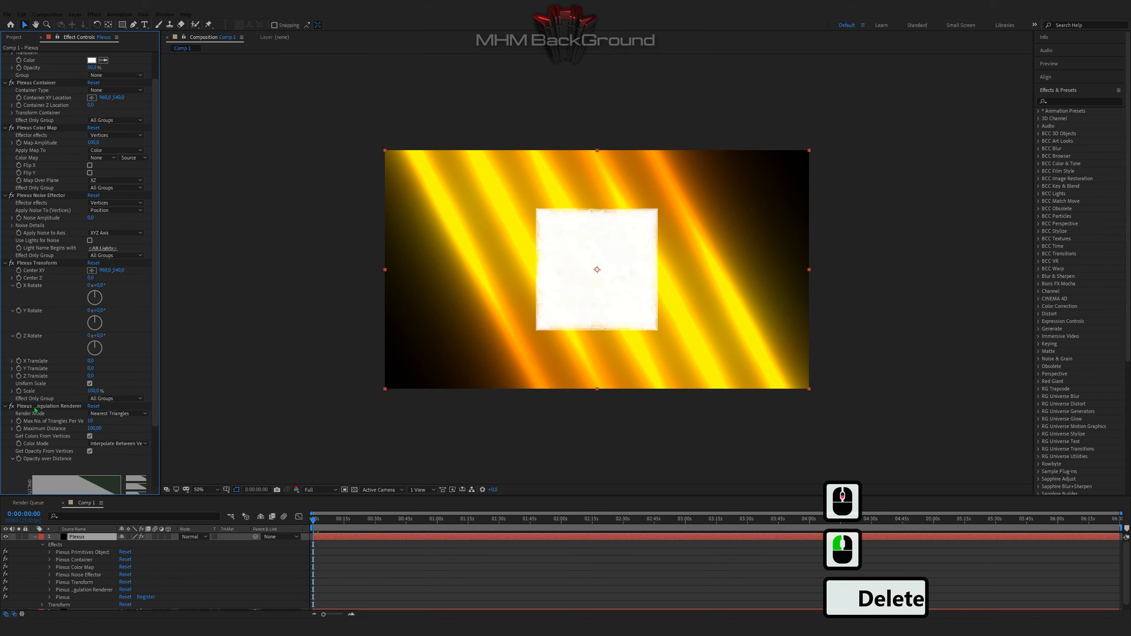
left_click_drag(35, 407, 48, 262)
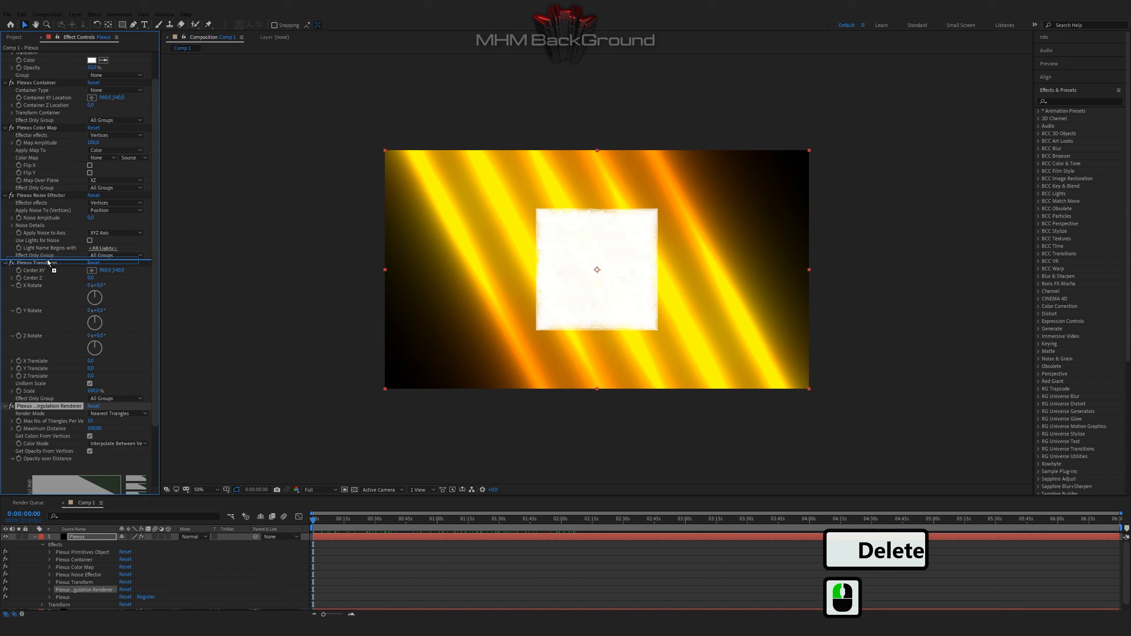
left_click_drag(49, 263, 55, 196)
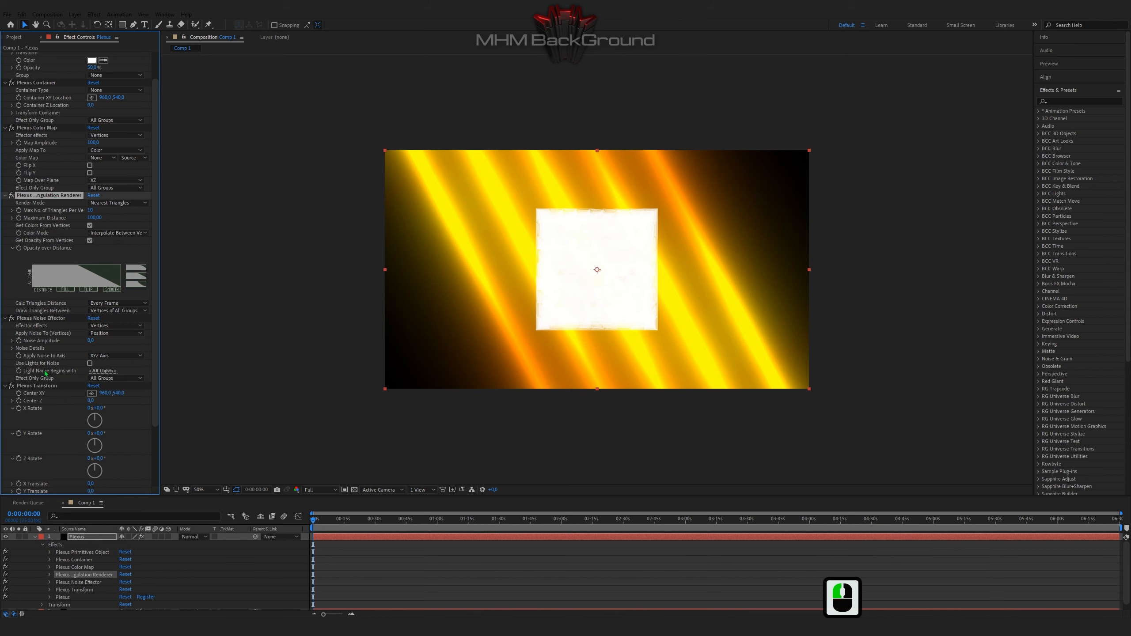
scroll(49, 428, "up", 8)
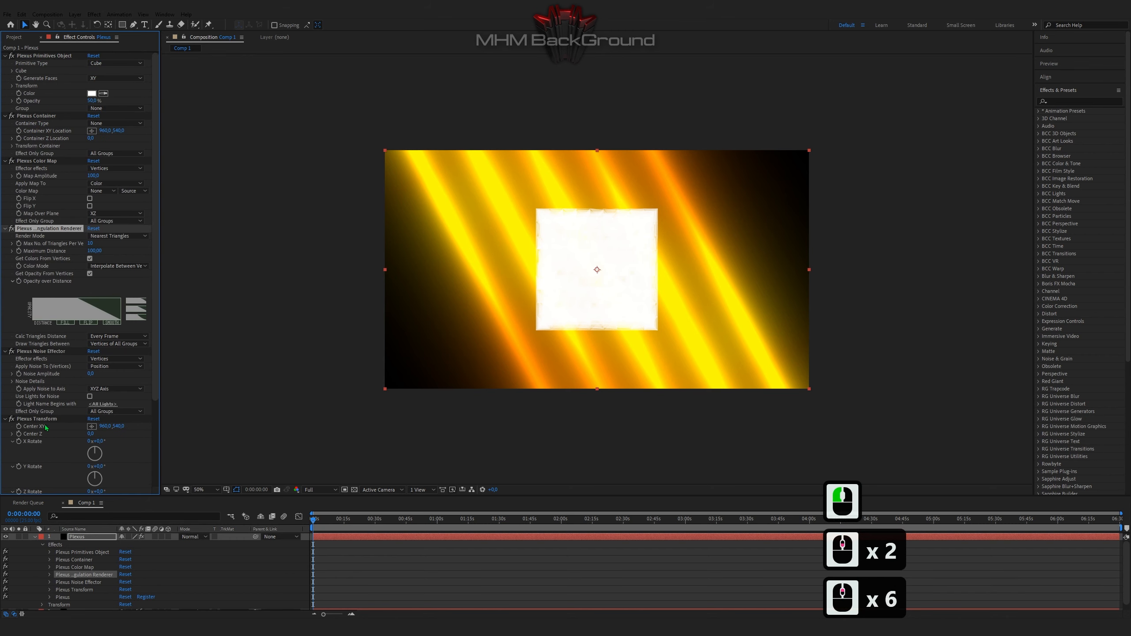
- Expand the primitive's Cube and Transform settings and the Container's Transform Container settings, and collapse the Plexus layer in the timeline
left_click(12, 71)
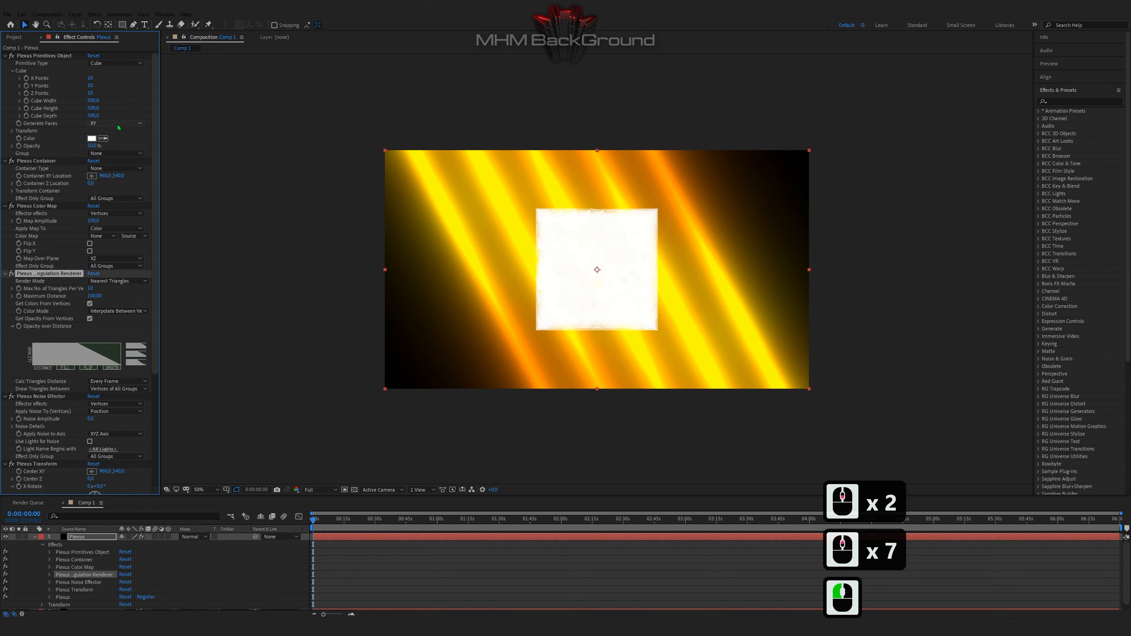
left_click(12, 130)
left_click(12, 130)
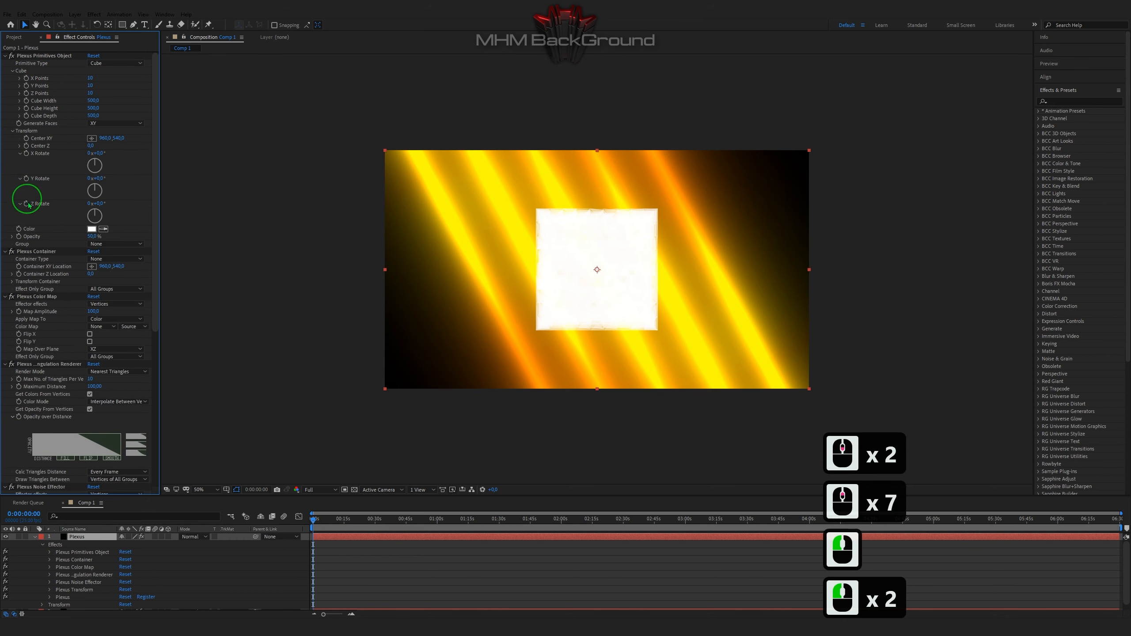
left_click(10, 282)
scroll(46, 342, "down", 3)
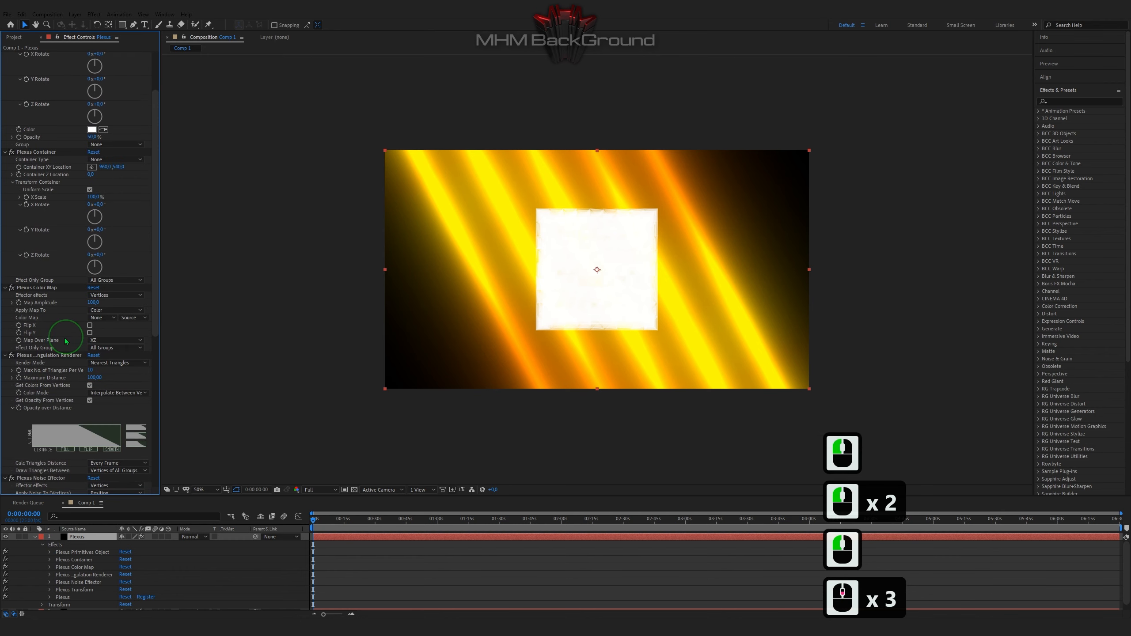
scroll(92, 356, "down", 5)
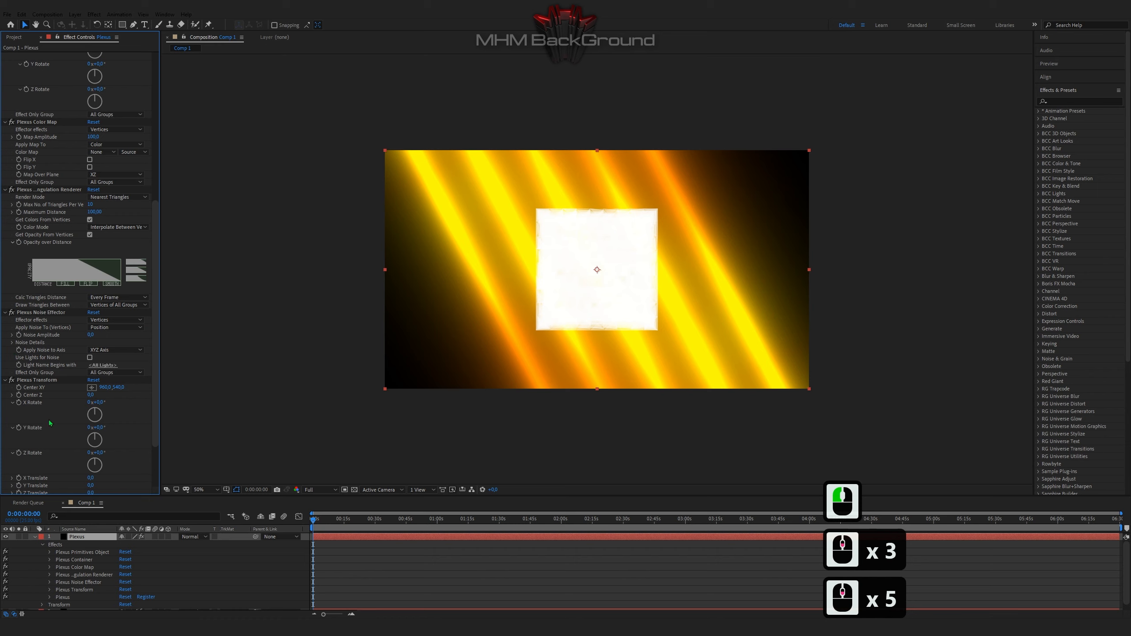
scroll(50, 423, "down", 3)
scroll(50, 424, "up", 8)
left_click(55, 550)
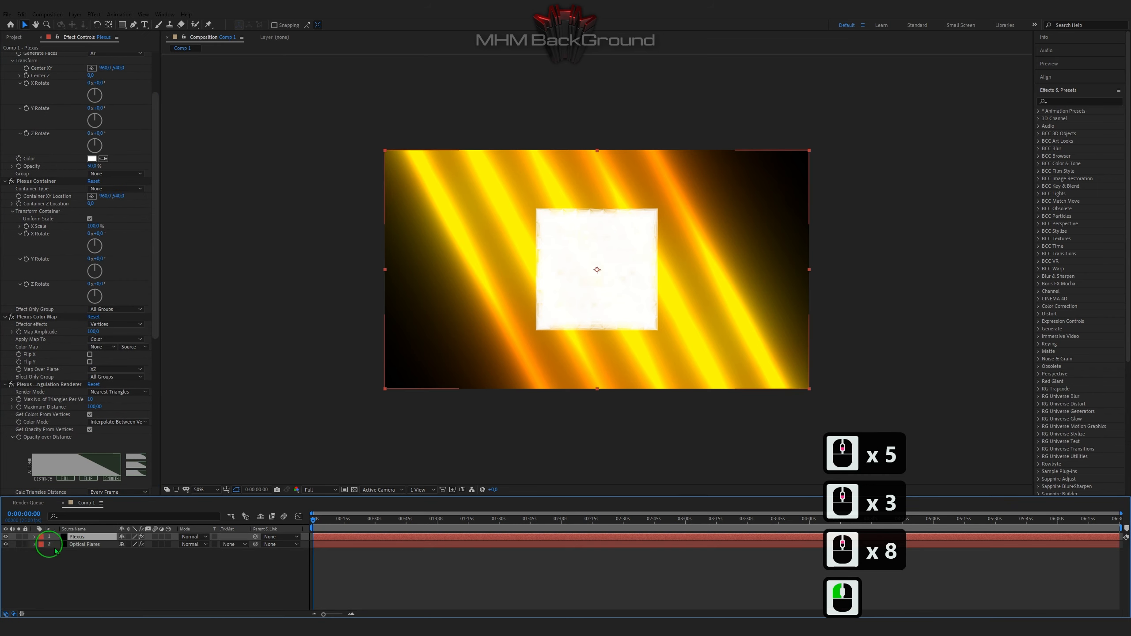
- Set the Plexus Color Map's map layer to 2. Optical Flares, using Effects & Masks as its source
left_click(102, 346)
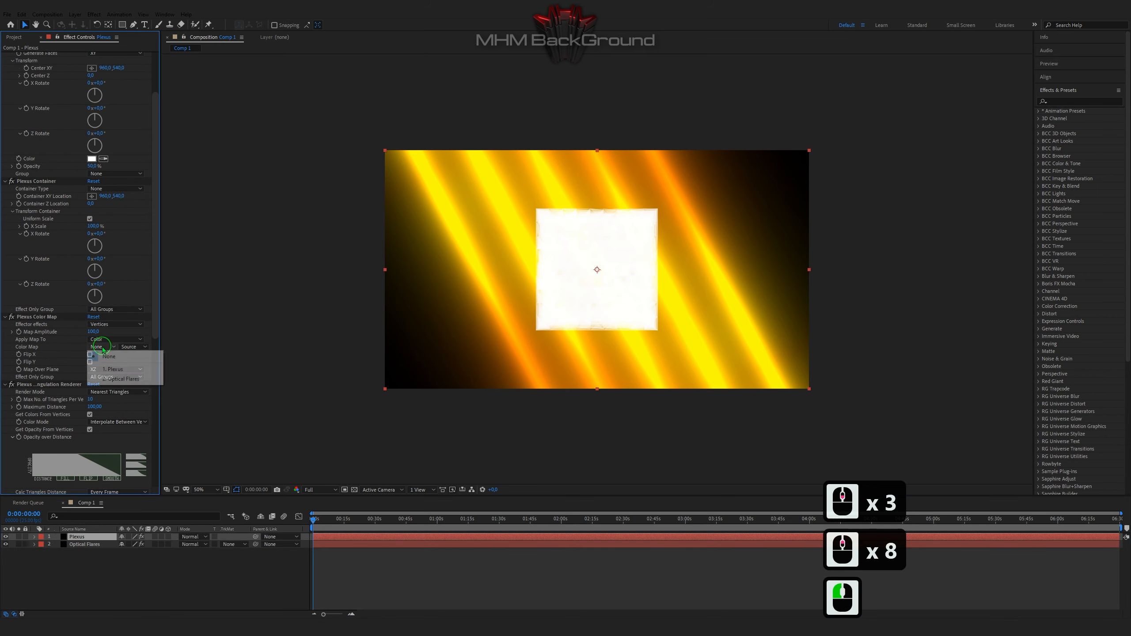
left_click(129, 355)
left_click(128, 349)
left_click(148, 375)
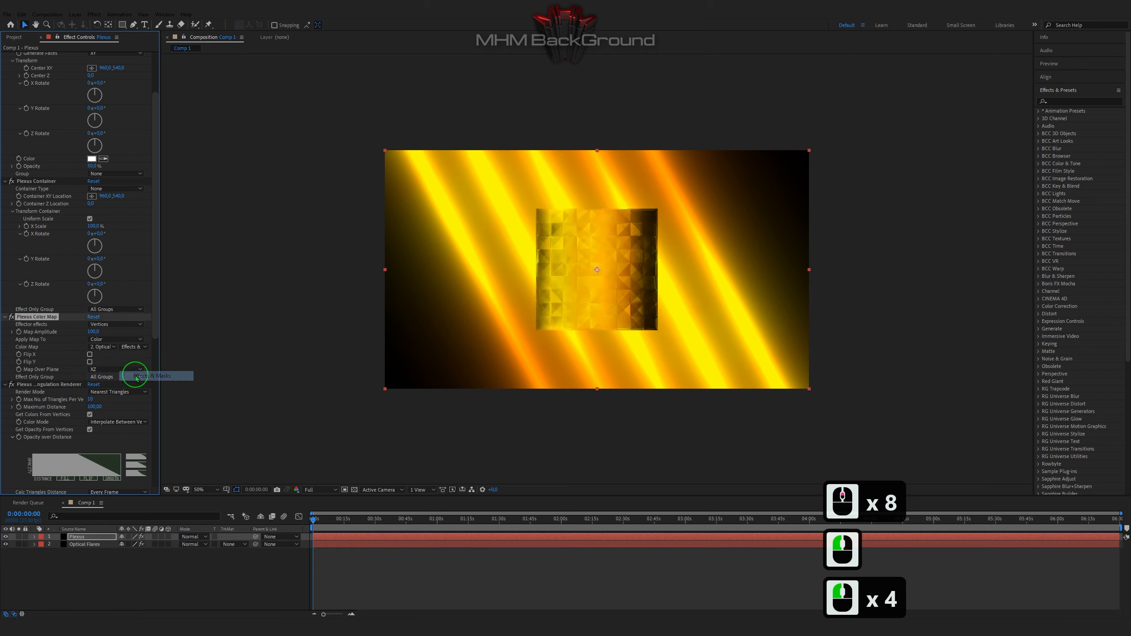
- Set the Plexus Color Map's Map Over Plane option to XY
left_click(98, 370)
left_click(106, 379)
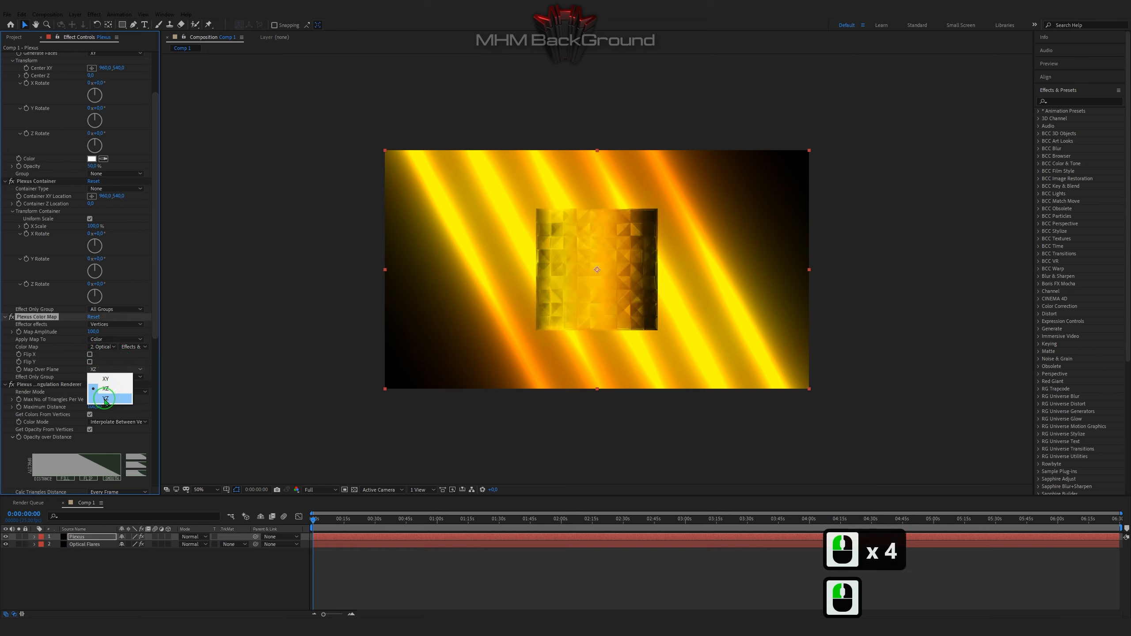
left_click(106, 378)
left_click(105, 378)
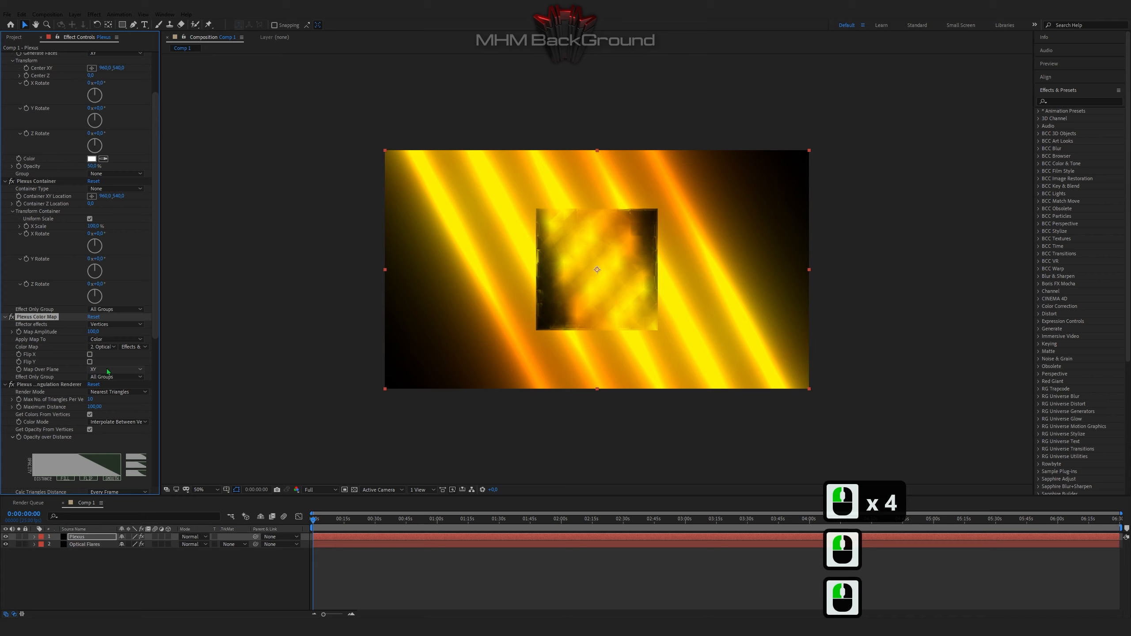
- Hide the Optical Flares layer and select the Plexus layer
scroll(151, 228, "up", 3)
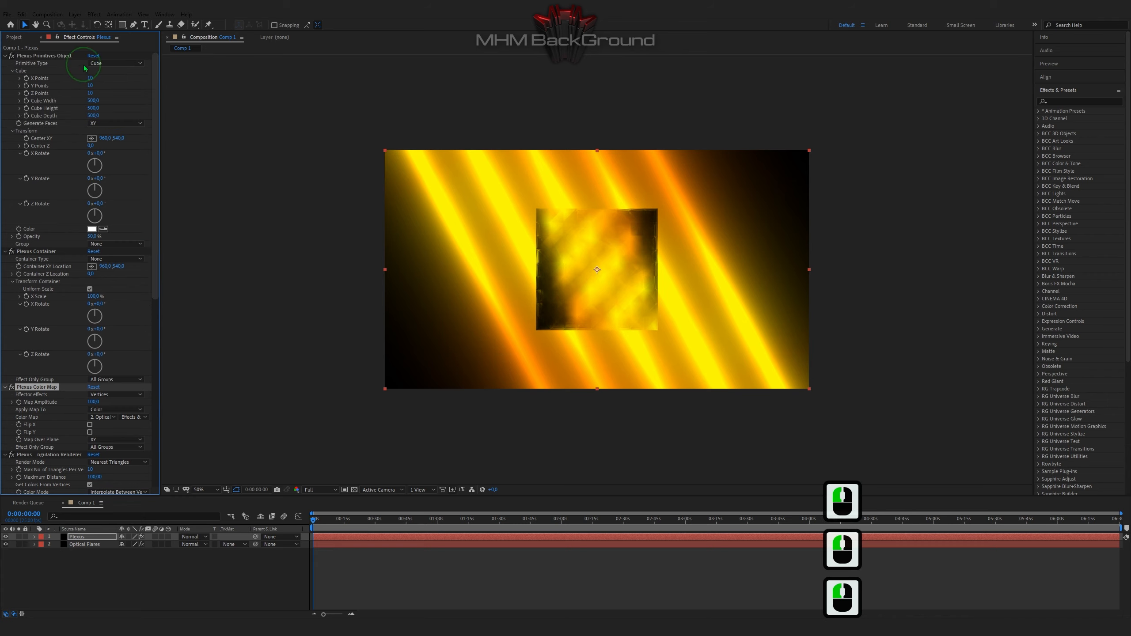
left_click(6, 544)
left_click(74, 538)
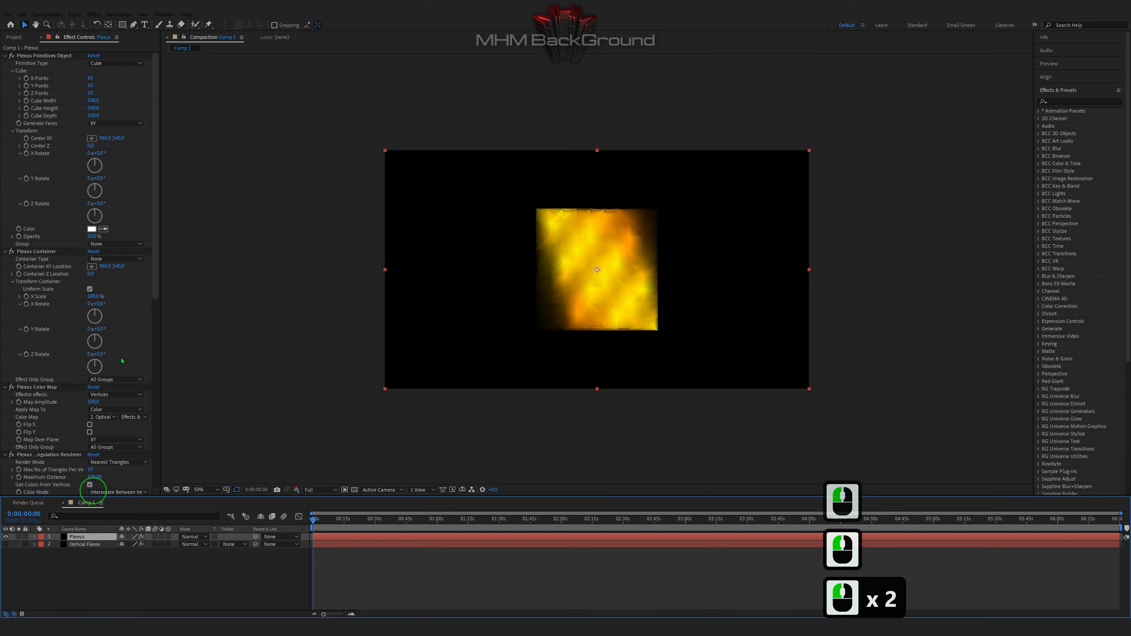
left_click(92, 78)
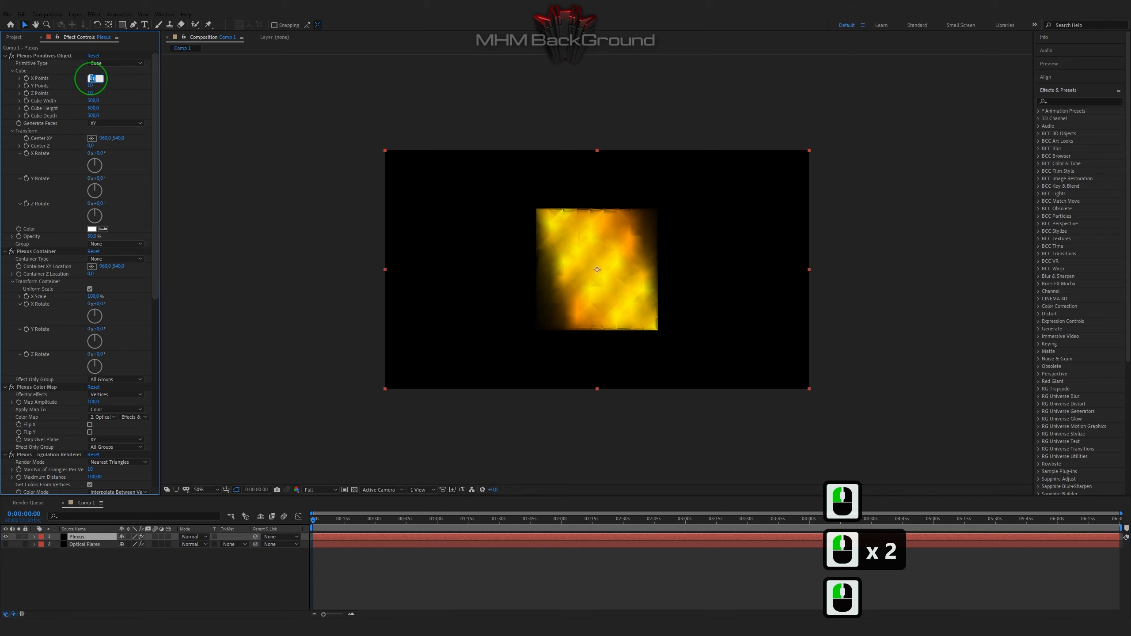
type("667")
key("Tab")
type("1")
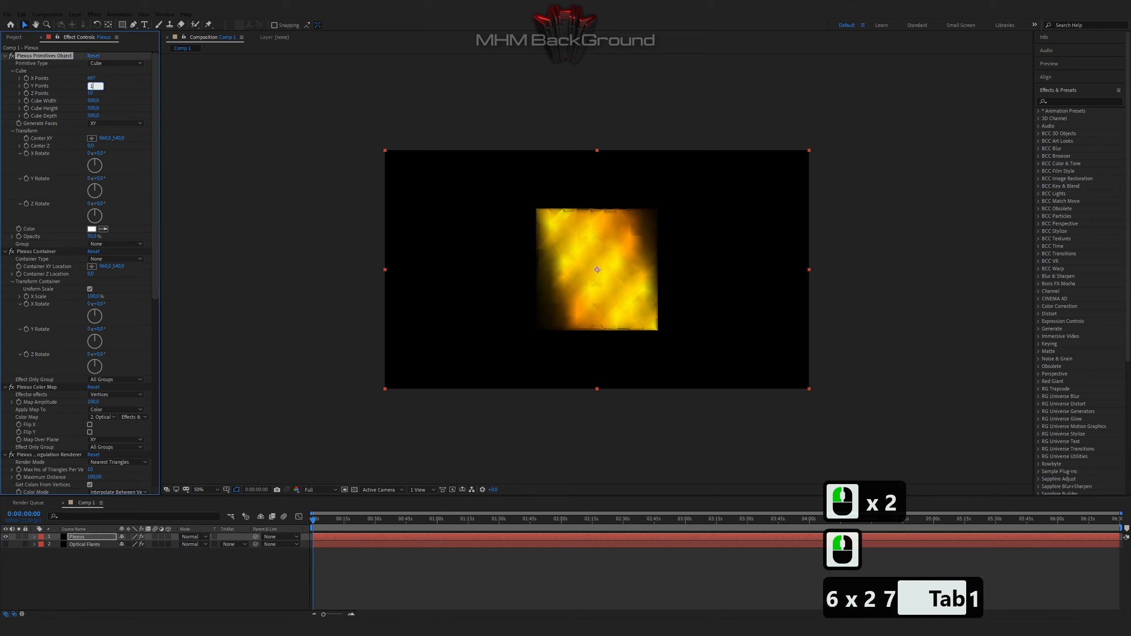
type("6")
key("Tab")
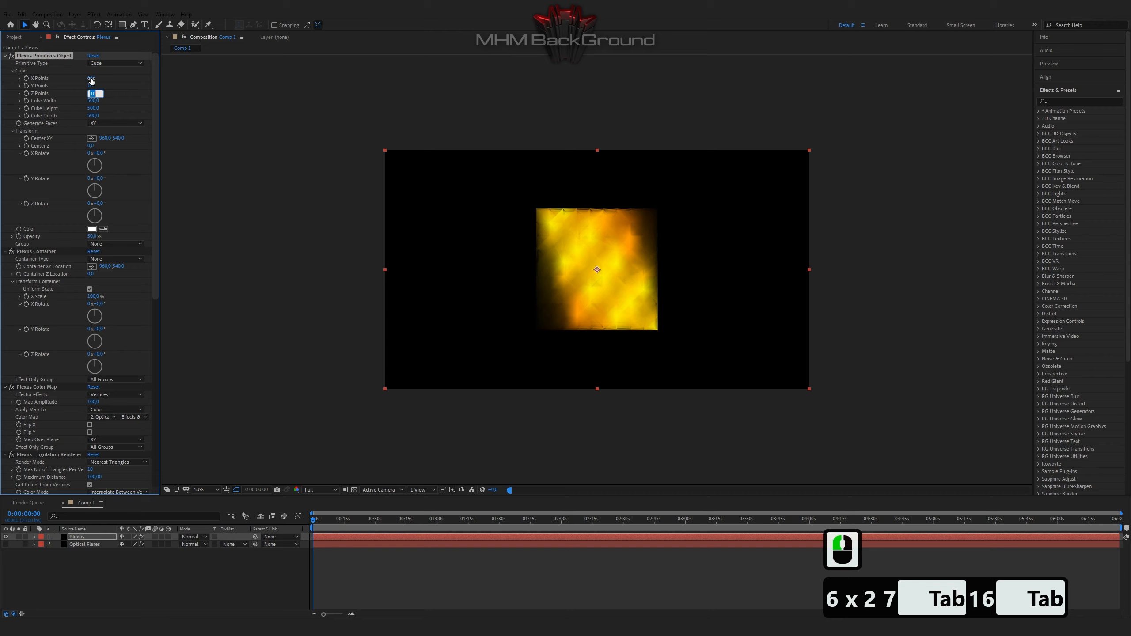
- Change the Plexus Primitives Object to the Sphere type and set its Sphere Radius to 667
left_click(114, 64)
left_click(115, 63)
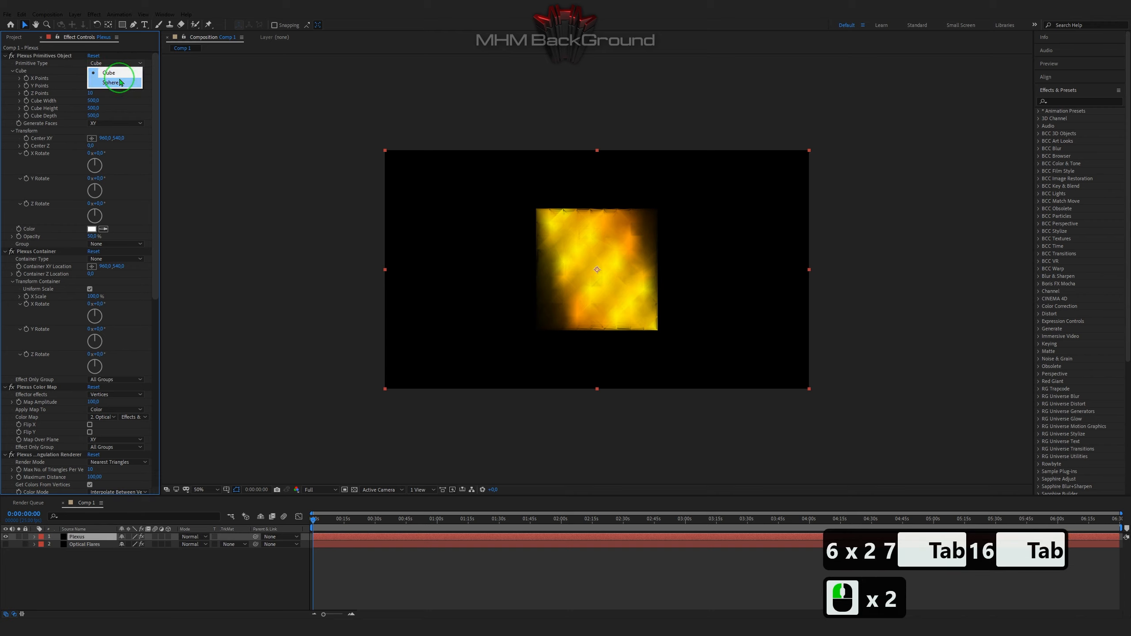
left_click(114, 82)
left_click(95, 78)
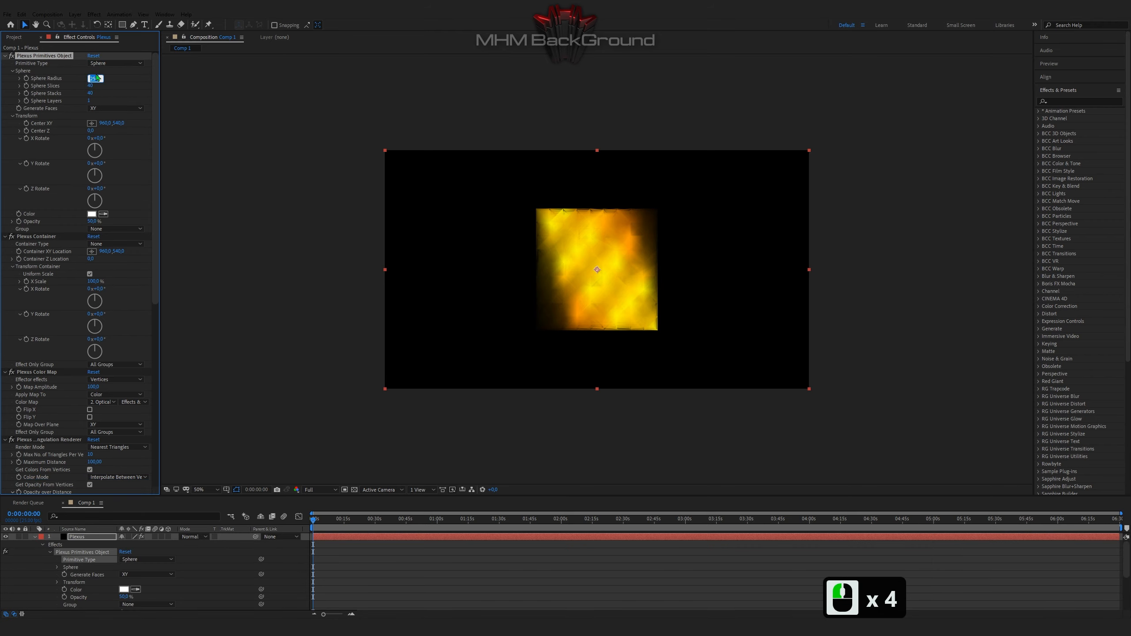
type("667")
key("Tab")
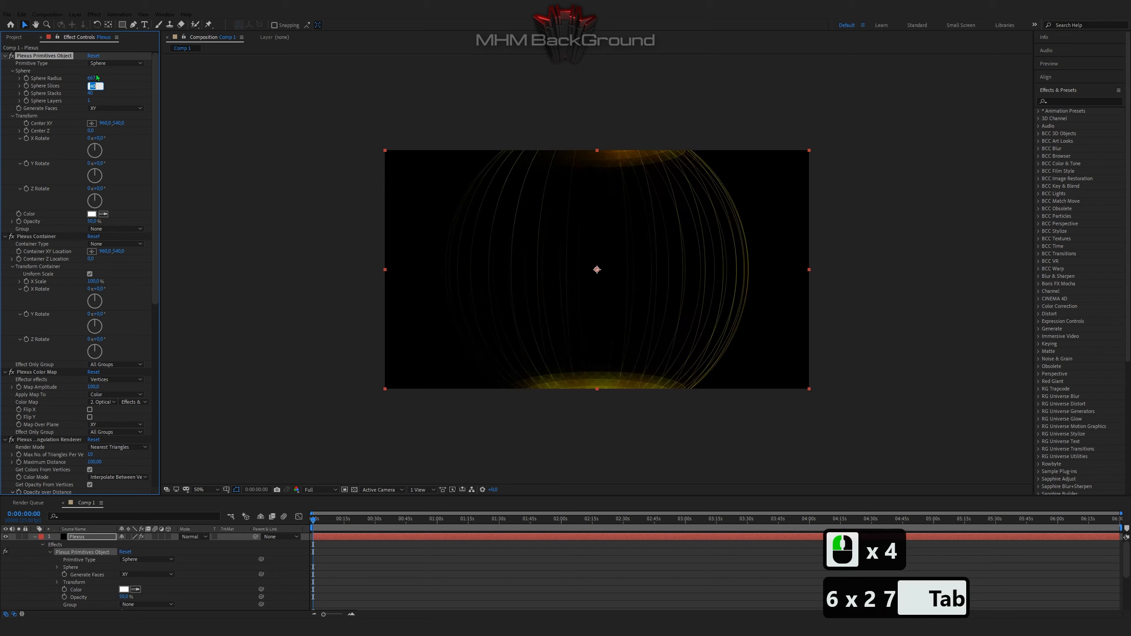
- Set the sphere primitive's Sphere Slices to 16 and Sphere Stacks to 61
type("16")
key("Tab")
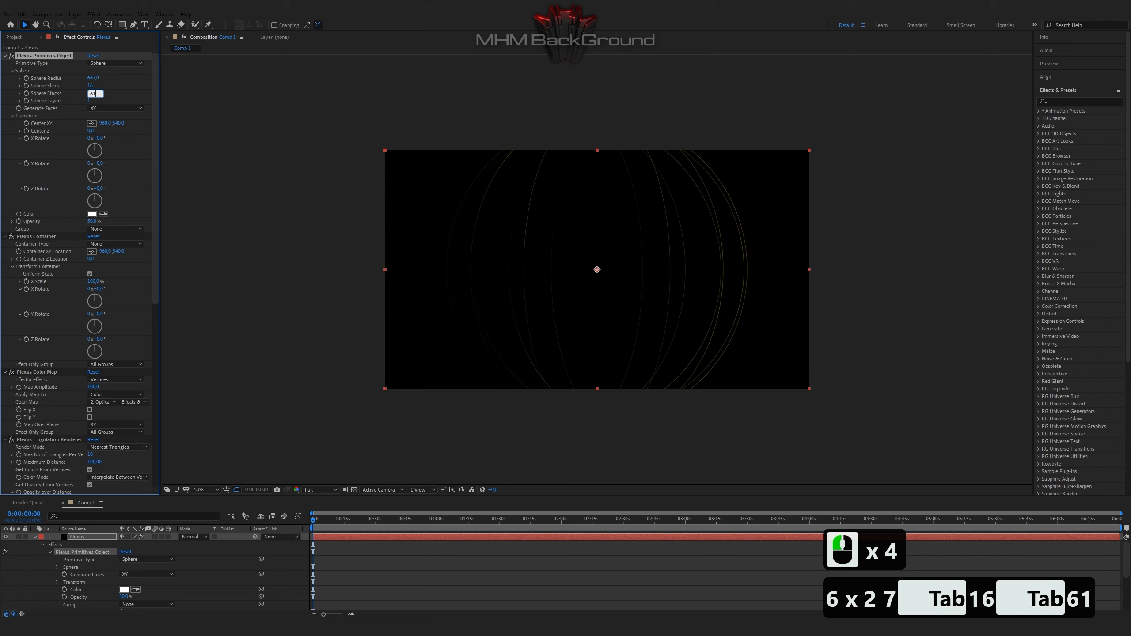
key("Tab")
- Set the sphere primitive's X Rotate to 225° and its Opacity to 100%
key("Tab")
key("Tab")
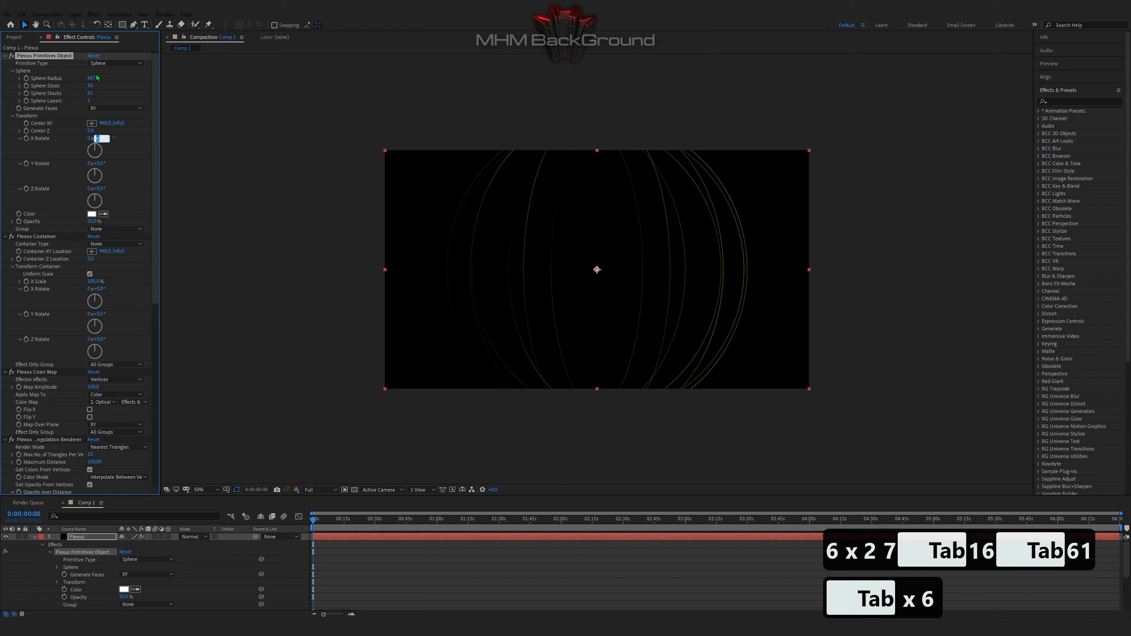
type("22")
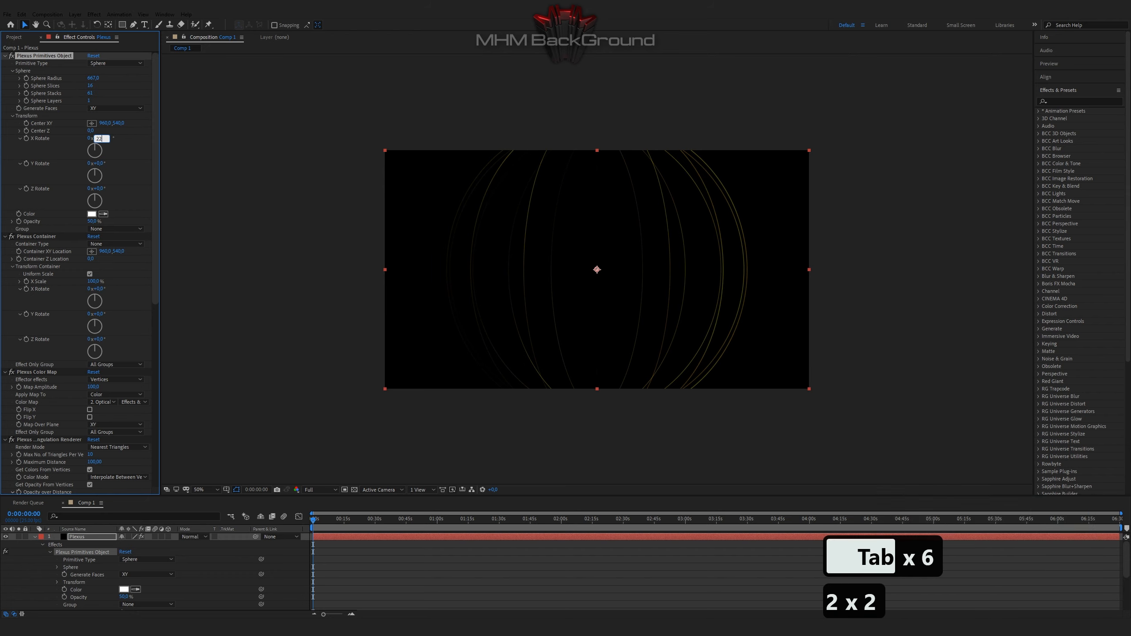
type("5")
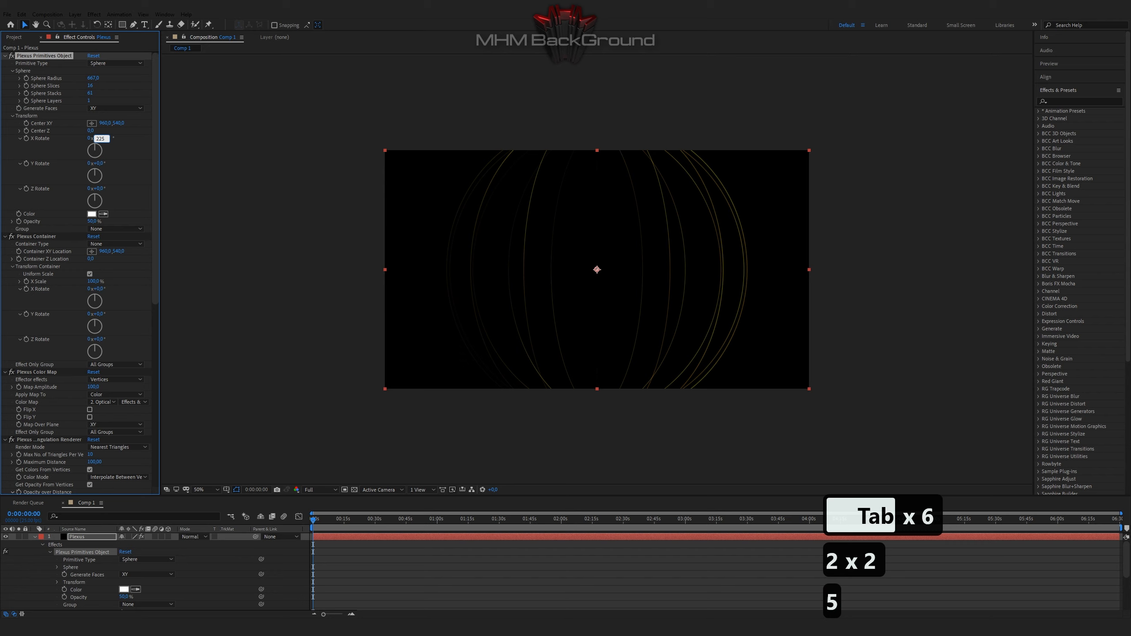
key("Return")
left_click(94, 221)
type("100")
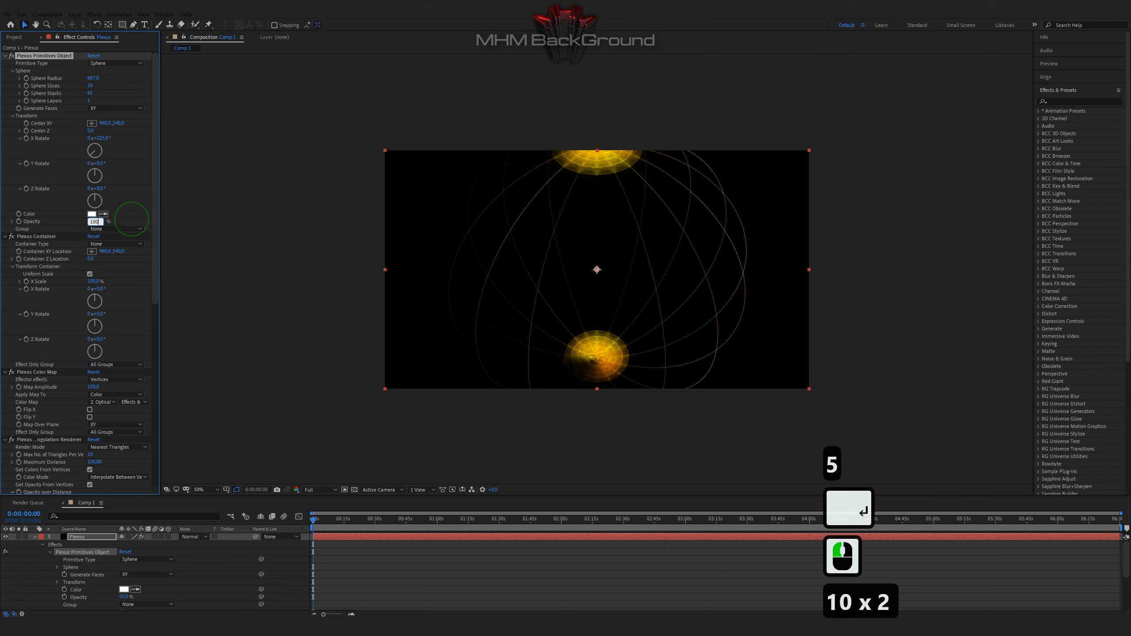
- Set the sphere primitive's Z Rotate to 227°
left_click(106, 190)
left_click(105, 190)
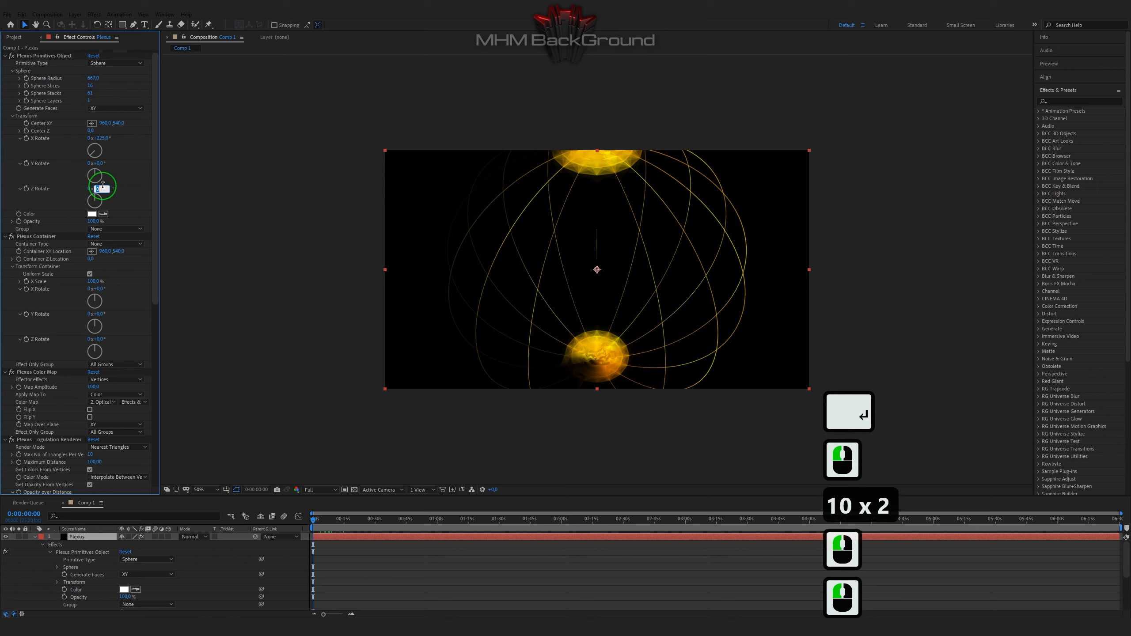
type("227")
left_click(35, 163)
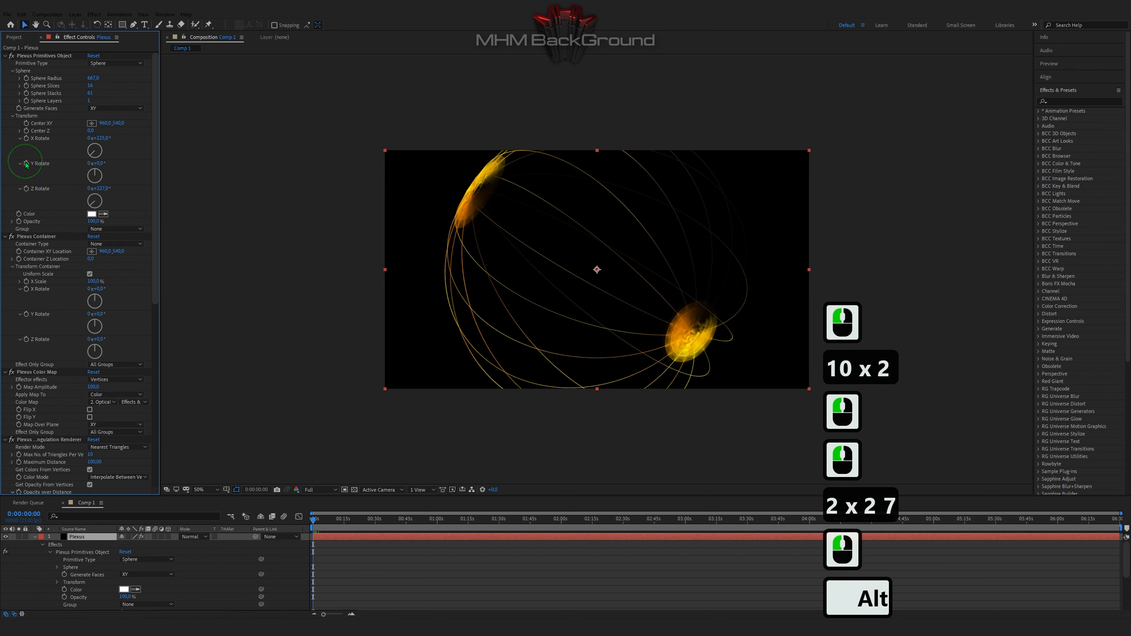
- Add the expression time*11 to the sphere primitive's Y Rotate and preview the animation
left_click(25, 164, "alt")
type("time*")
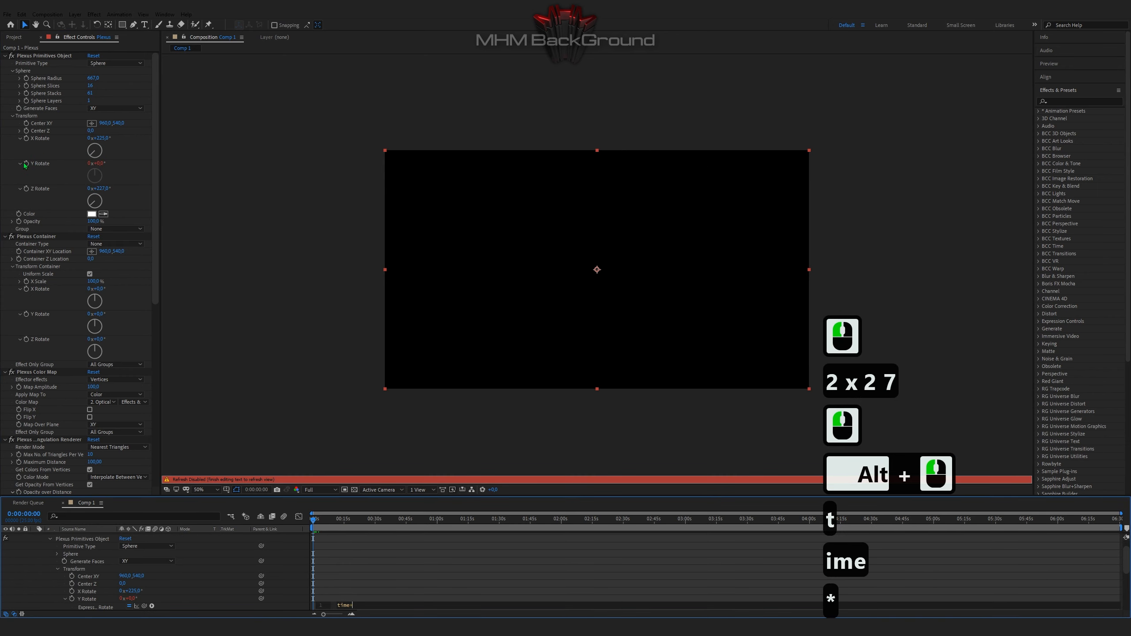
type("11")
left_click(353, 543)
key("space")
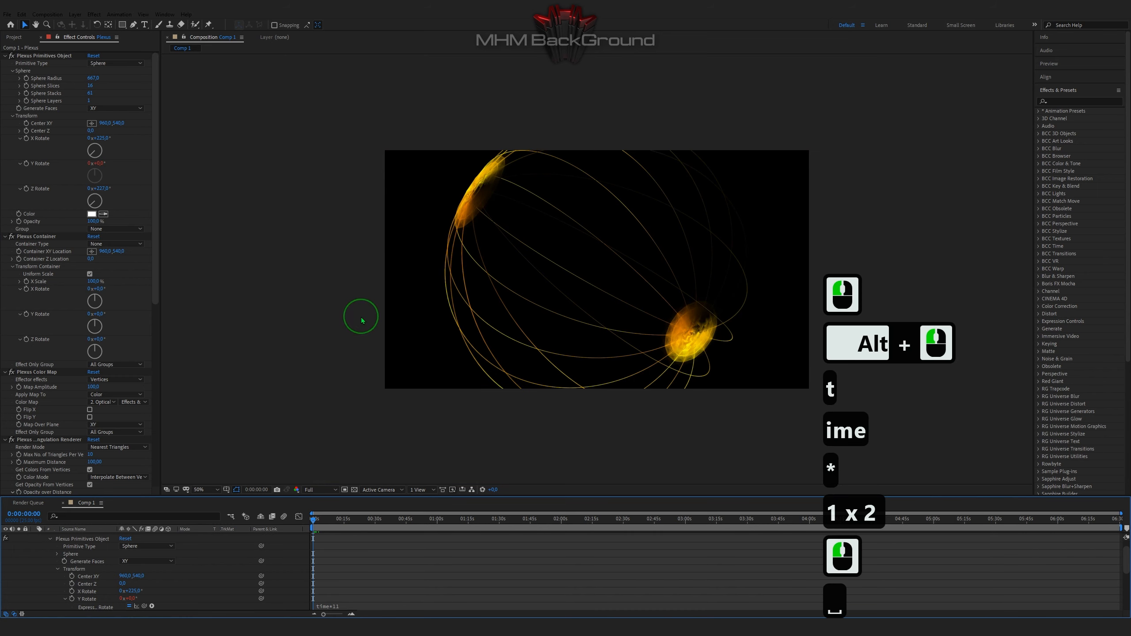
key("space")
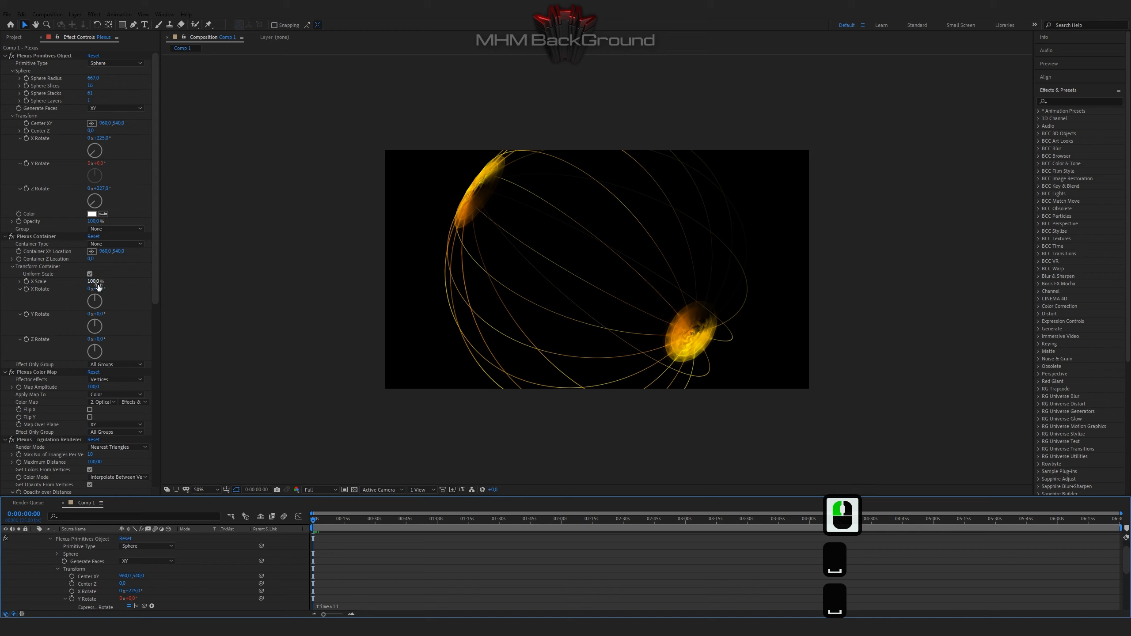
- Change the Plexus Container type to Cube and set its uniform X Scale to -510%
left_click(115, 244)
left_click(117, 264)
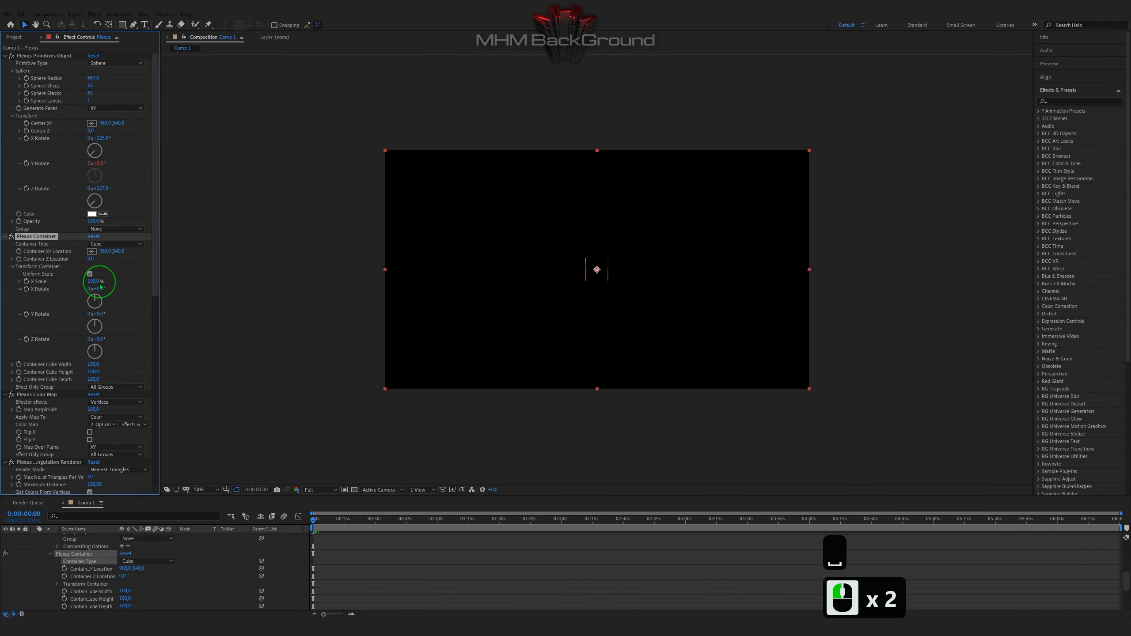
left_click(94, 282)
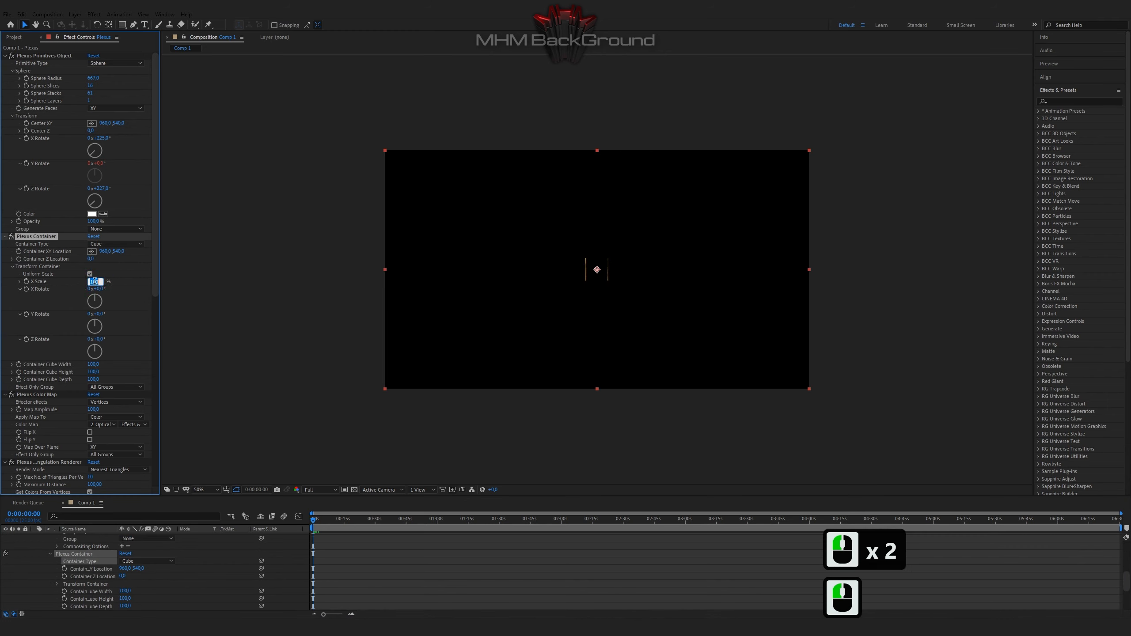
type("-510")
key("Return")
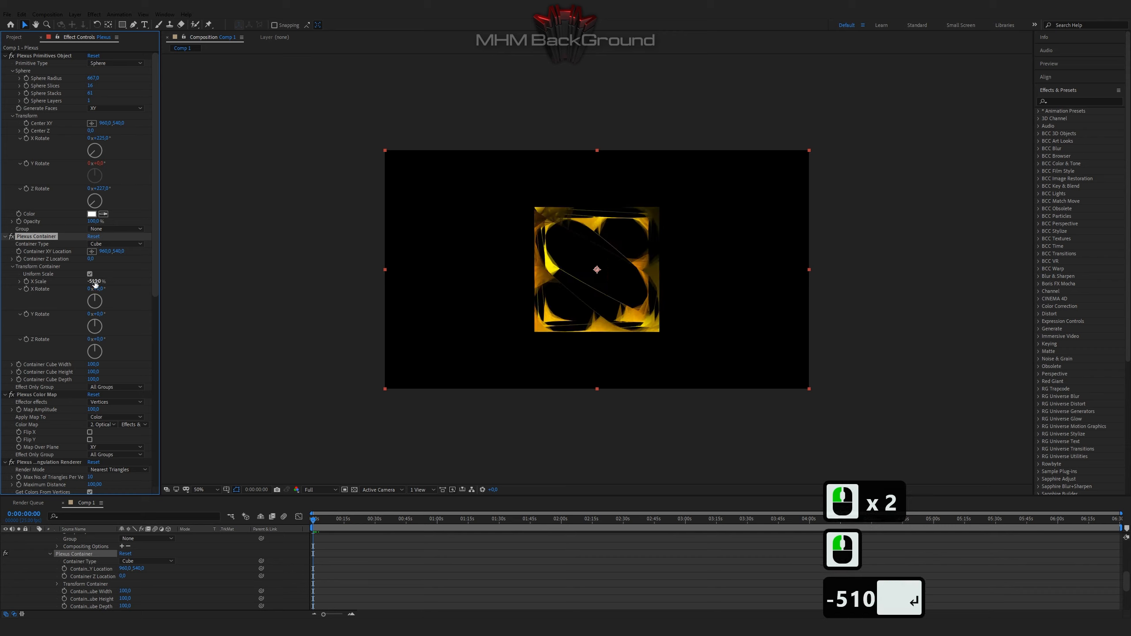
- Rotate the Plexus Container to 45° on X, 215° on Y and 90° on Z, and preview the animation
left_click(102, 289)
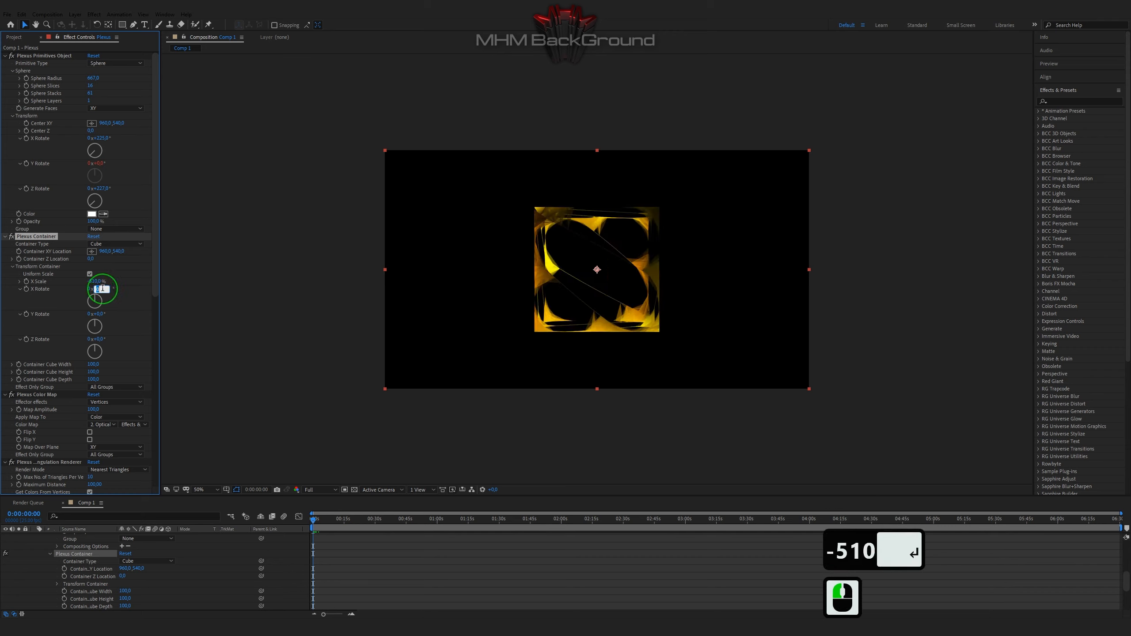
type("45")
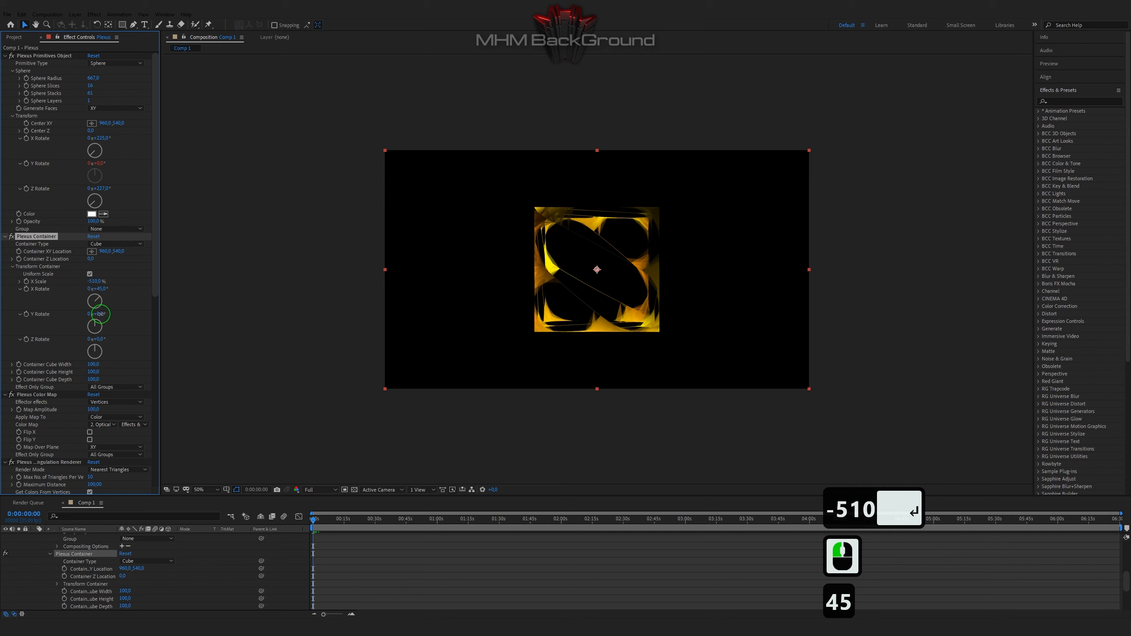
left_click(101, 314)
type("215")
left_click(102, 339)
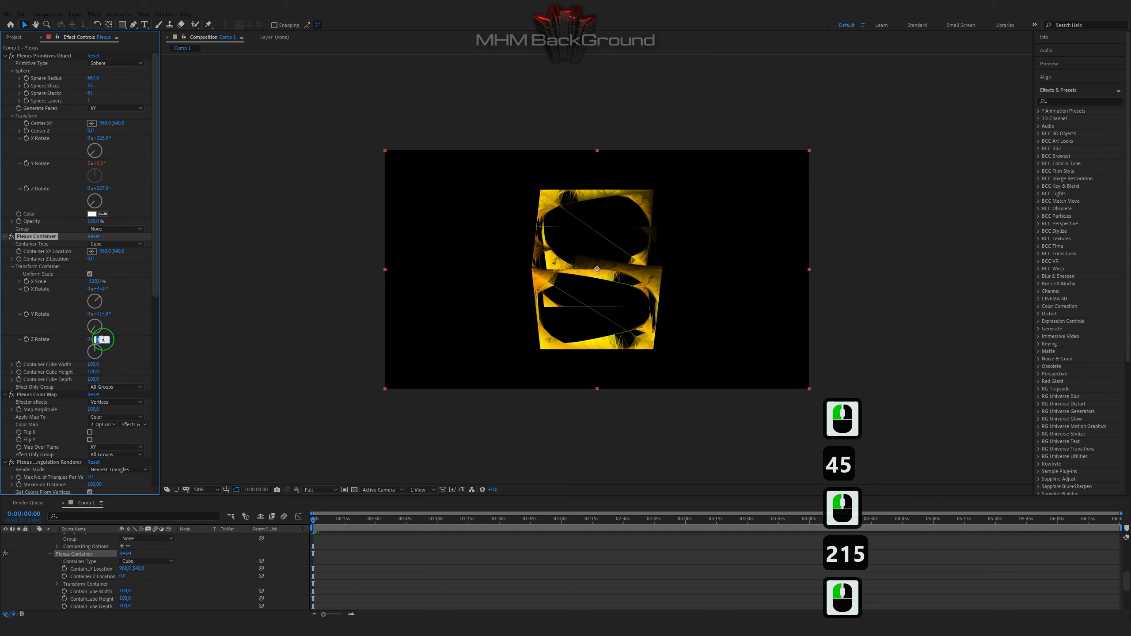
type("90")
left_click(125, 343)
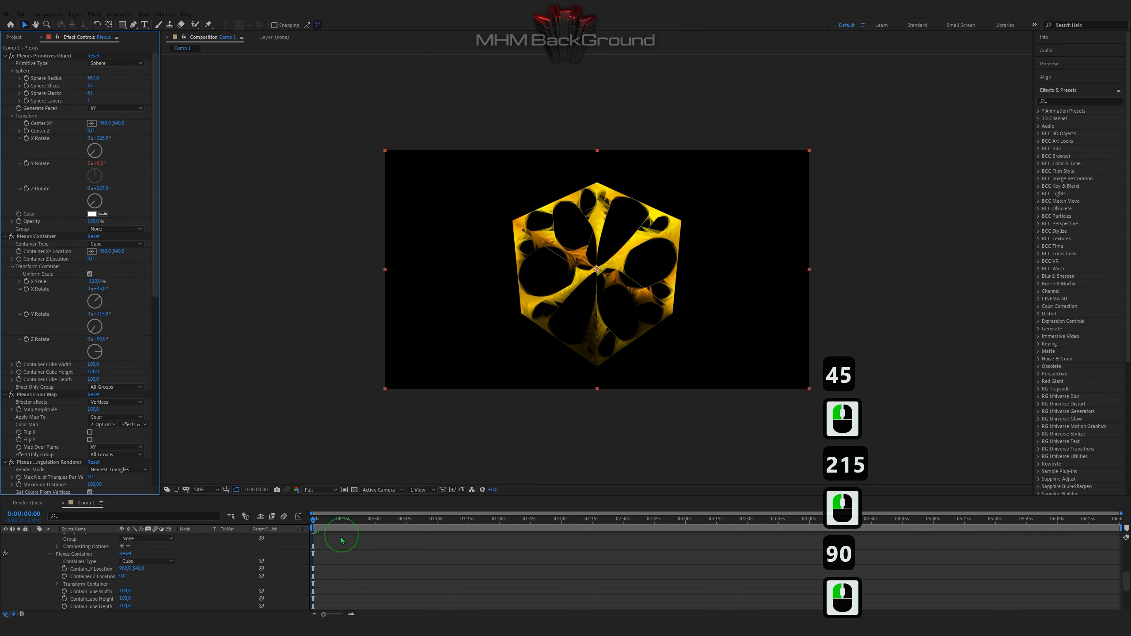
left_click_drag(324, 519, 287, 495)
key("space")
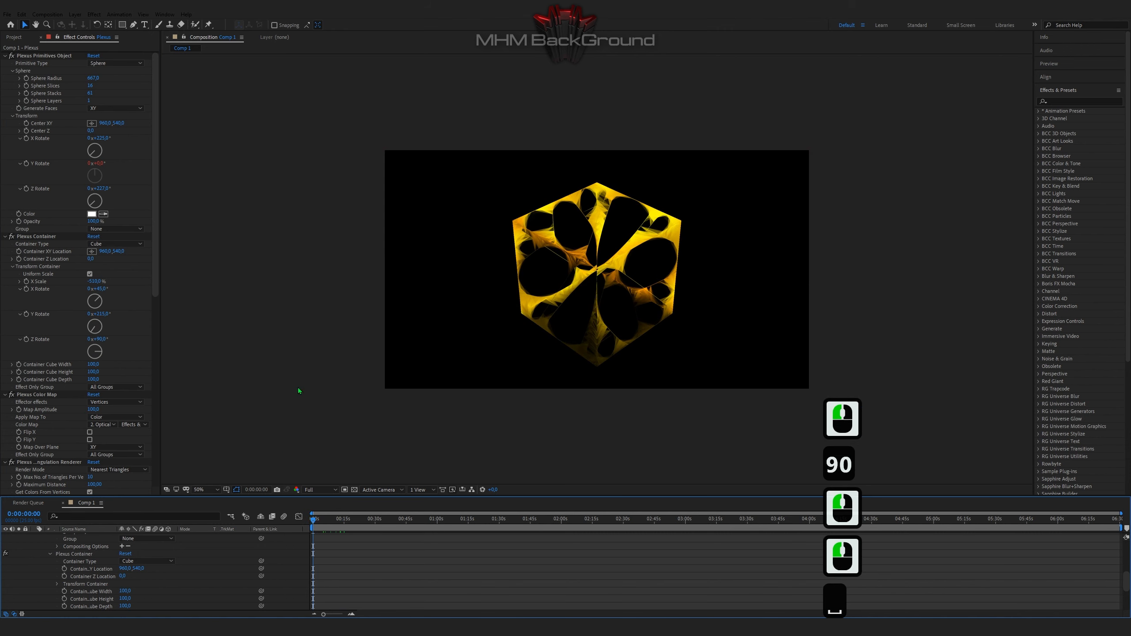
key("space")
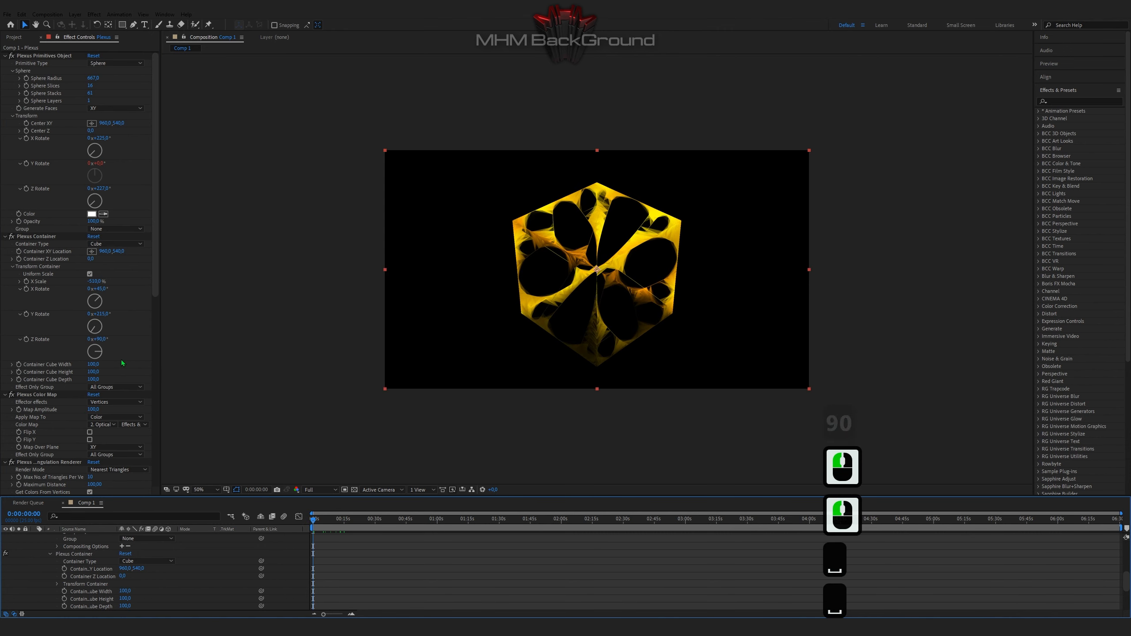
- Switch the Plexus Triangulation Renderer's Render Mode to Mesh Triangulation and preview the animation
scroll(122, 363, "down", 4)
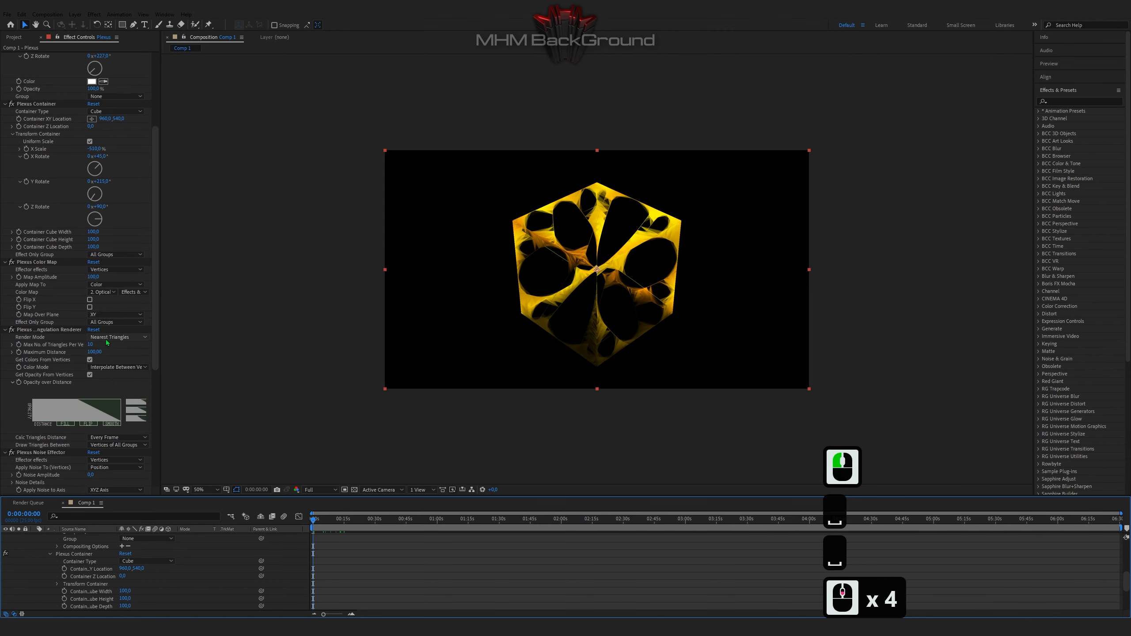
left_click(114, 337)
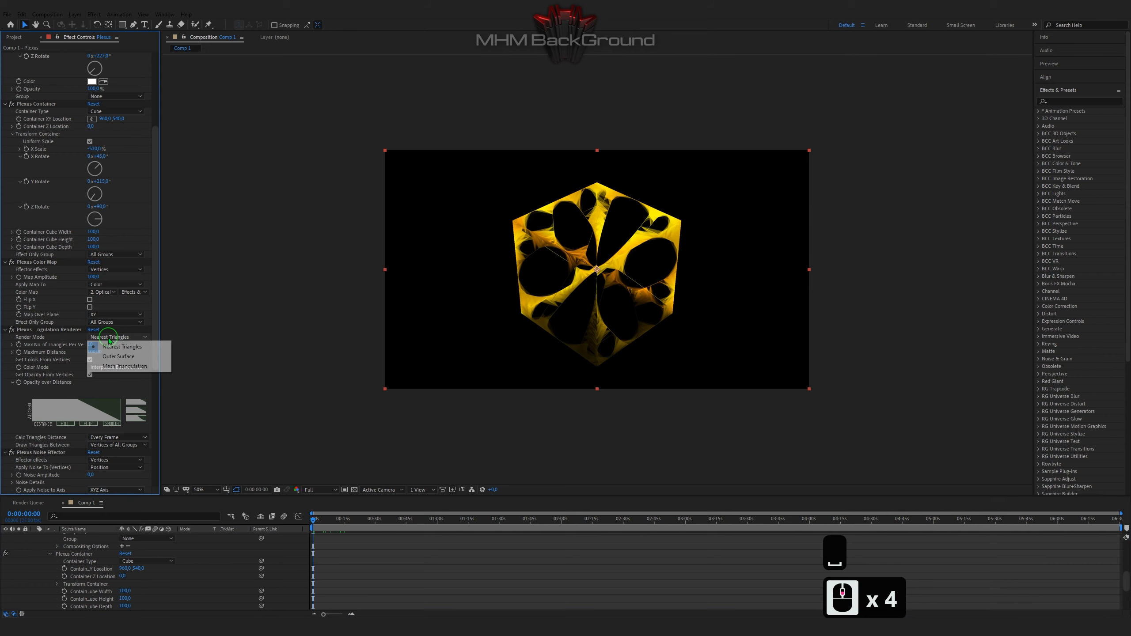
left_click(121, 367)
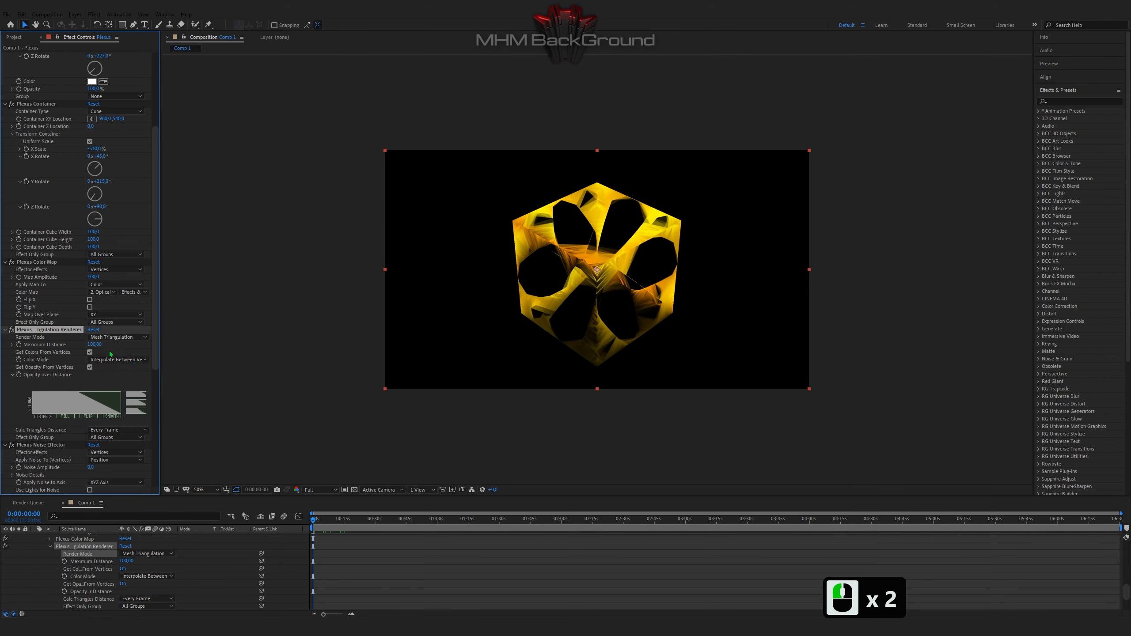
key("space")
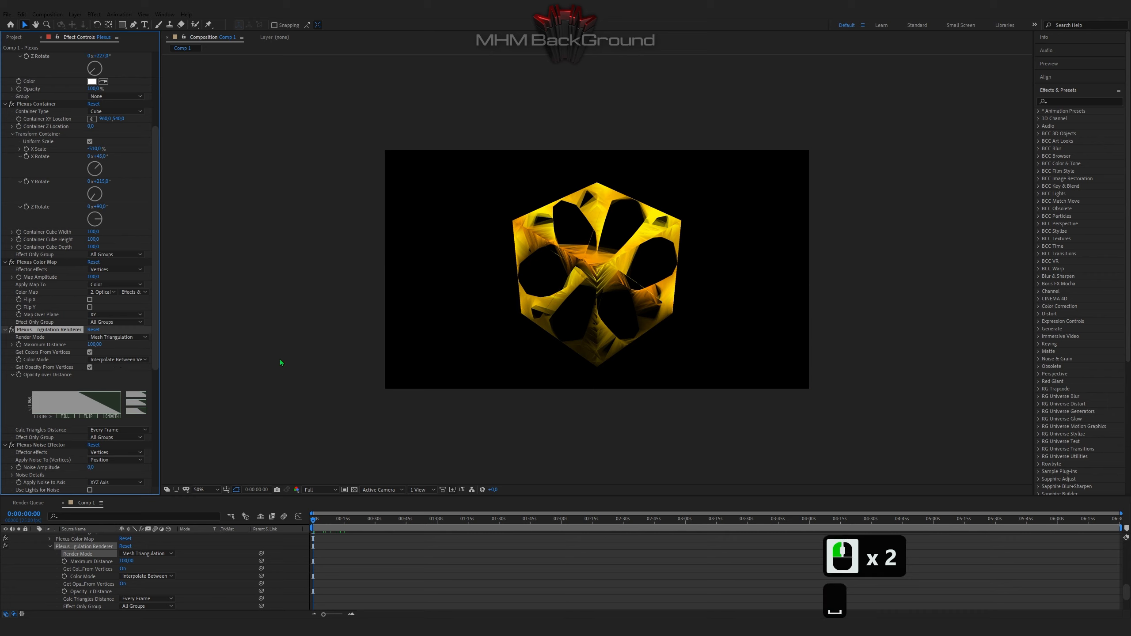
key("space")
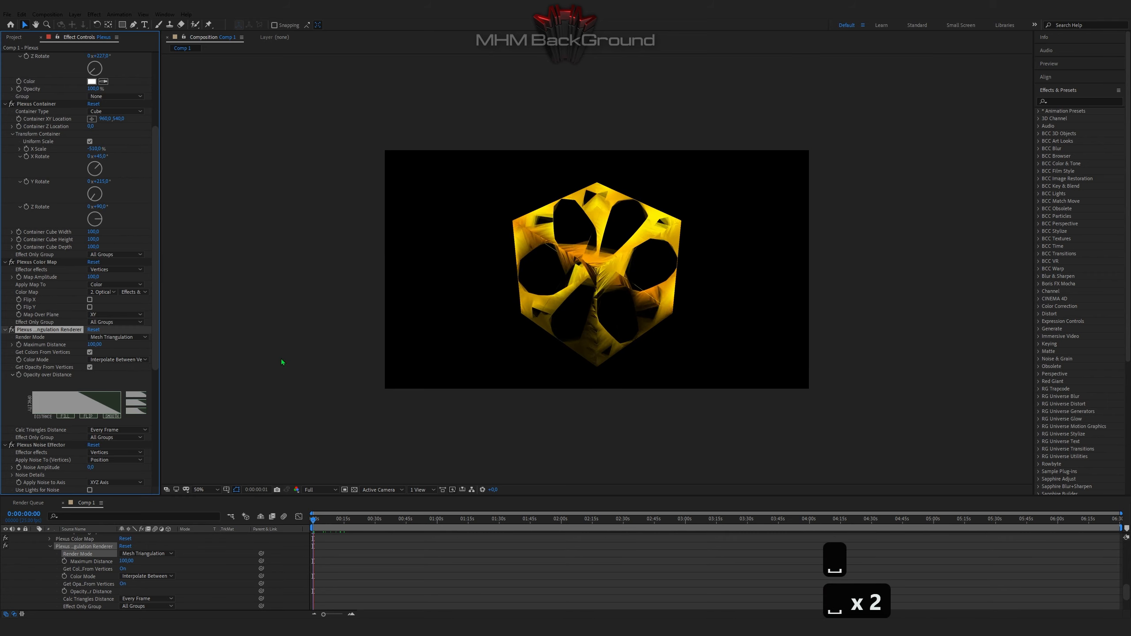
key("space")
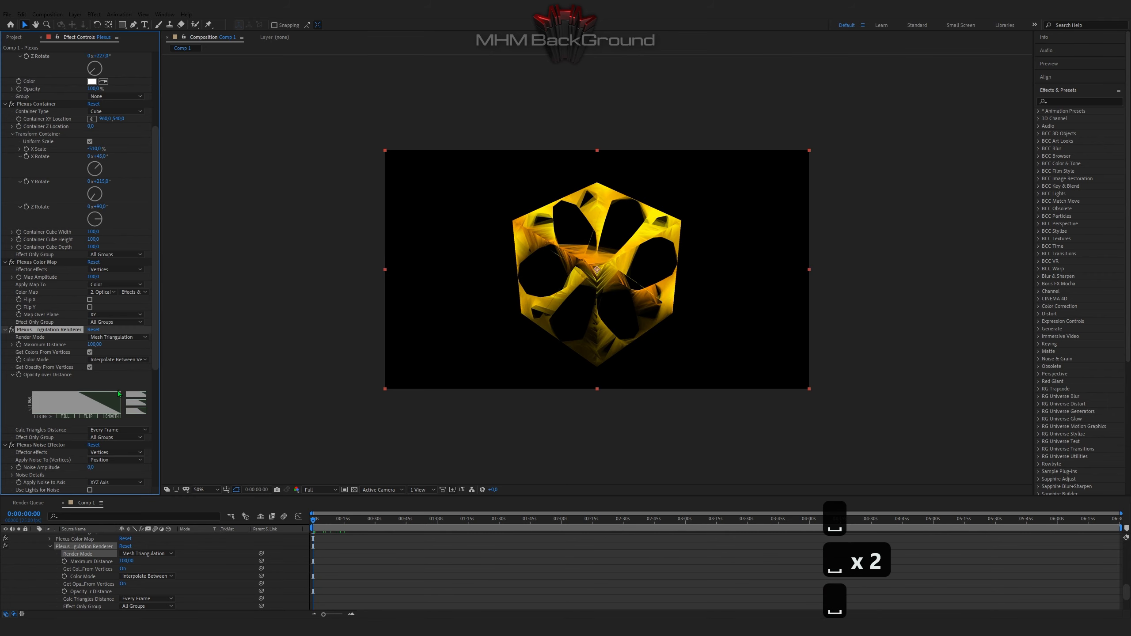
- Set the Plexus Noise Effector's Noise Amplitude to 282 and preview the animation
scroll(111, 404, "down", 2)
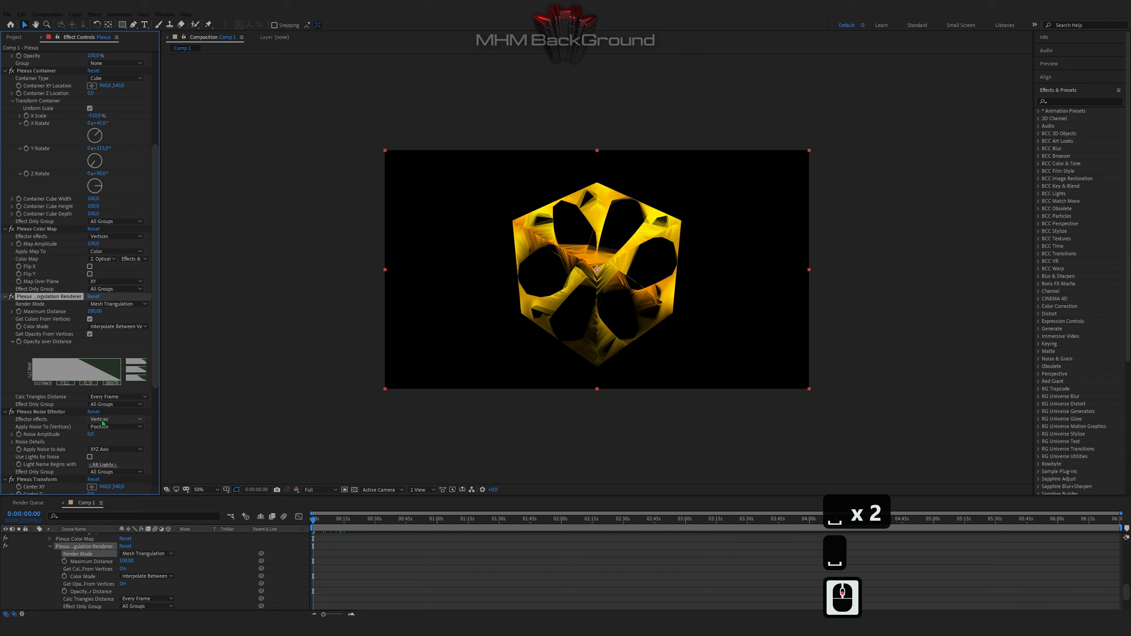
left_click(91, 433)
type("282")
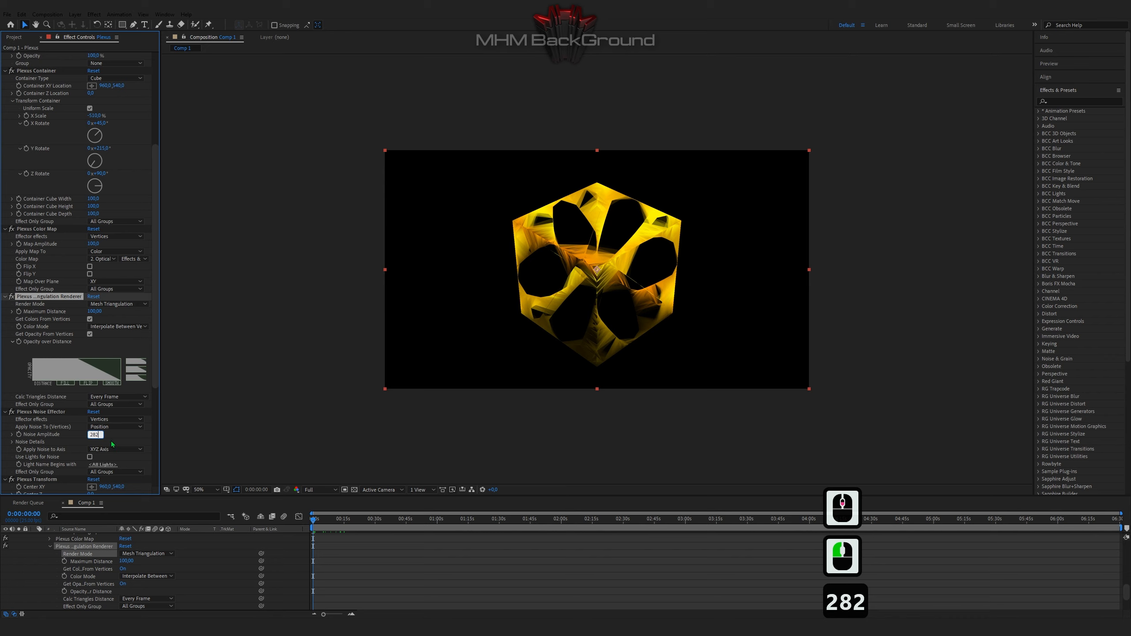
left_click(111, 444)
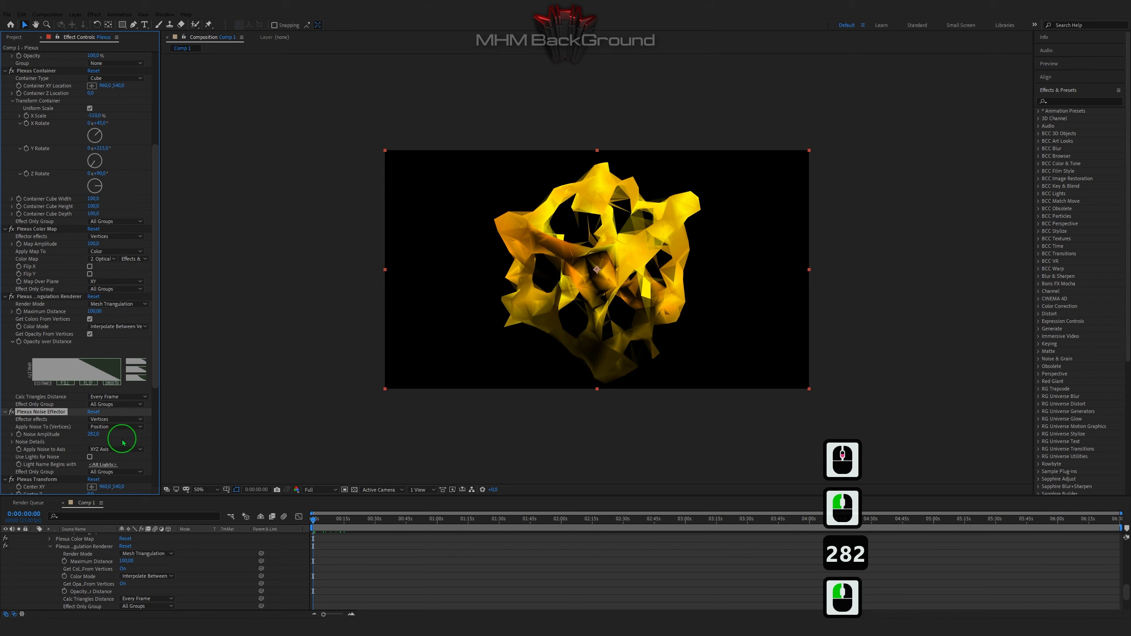
left_click(235, 412)
key("space")
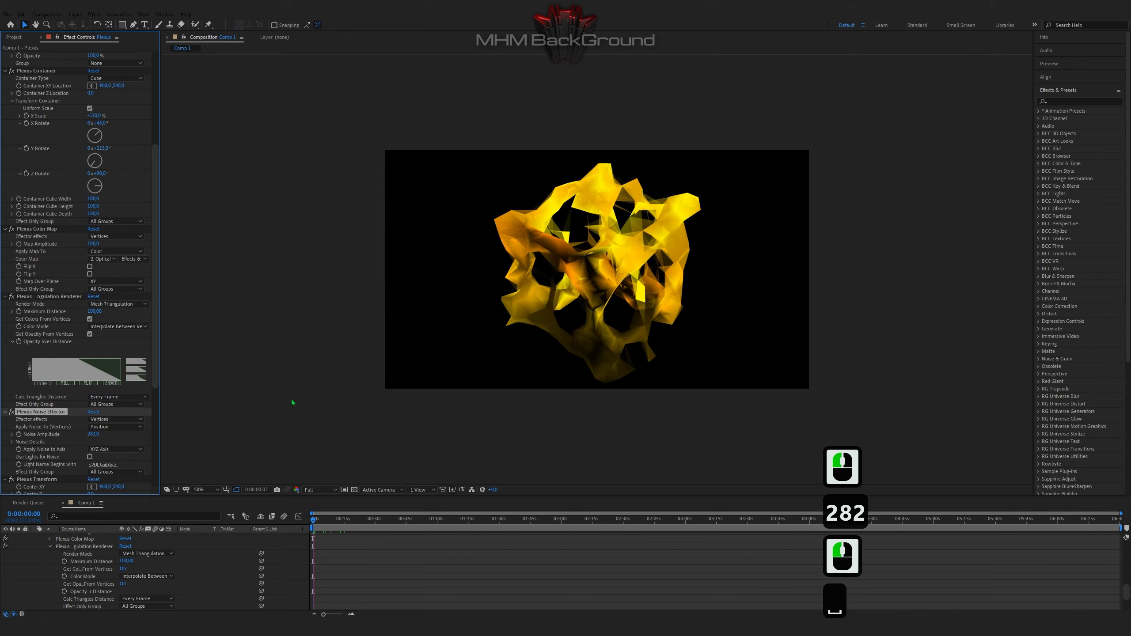
key("space")
key("space")
key("space")
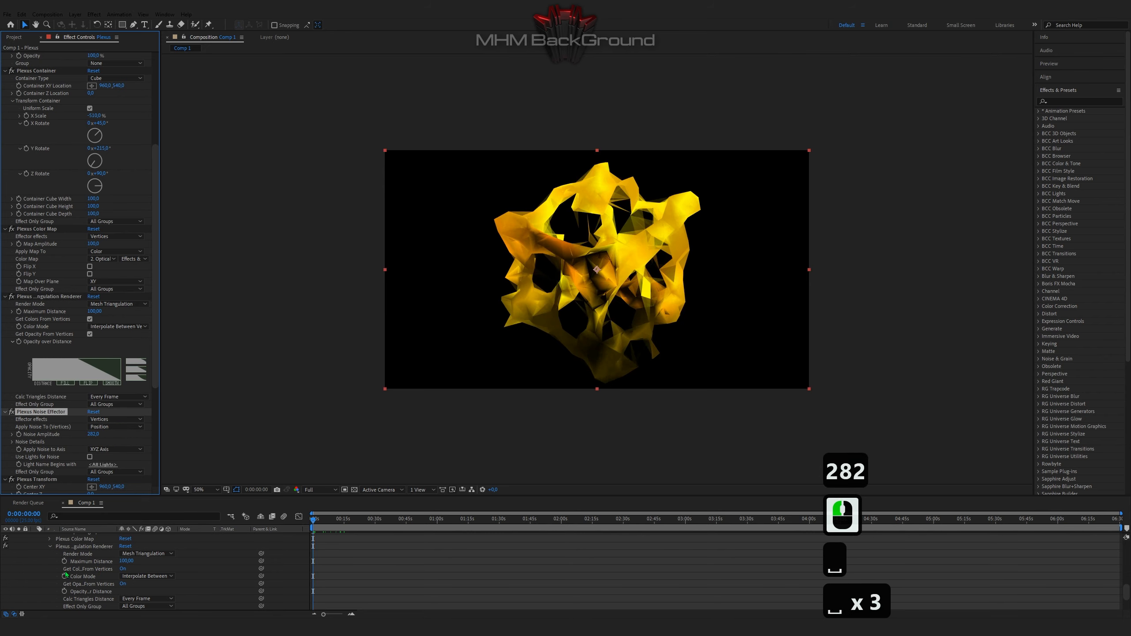
- Collapse the Plexus layer's properties and duplicate the layer
scroll(97, 571, "up", 9)
left_click(46, 539)
left_click(77, 537)
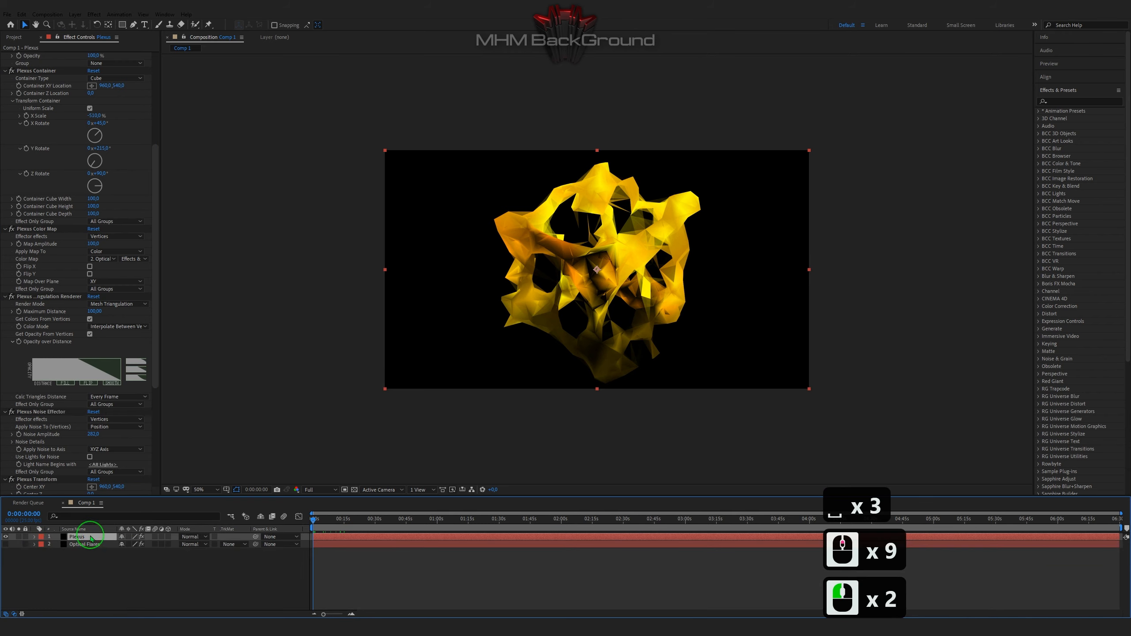
key("ctrl+c")
key("ctrl+d")
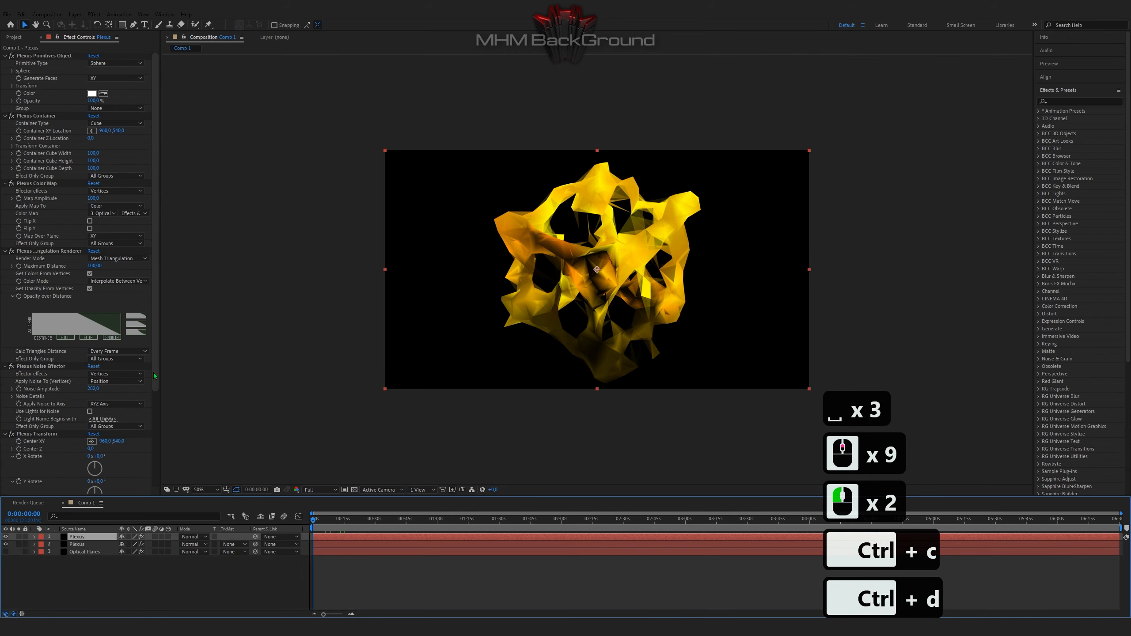
- Set the Plexus Transform's Z Translate to -1028 on the lower Plexus layer
left_click(102, 544)
left_click_drag(155, 303, 142, 471)
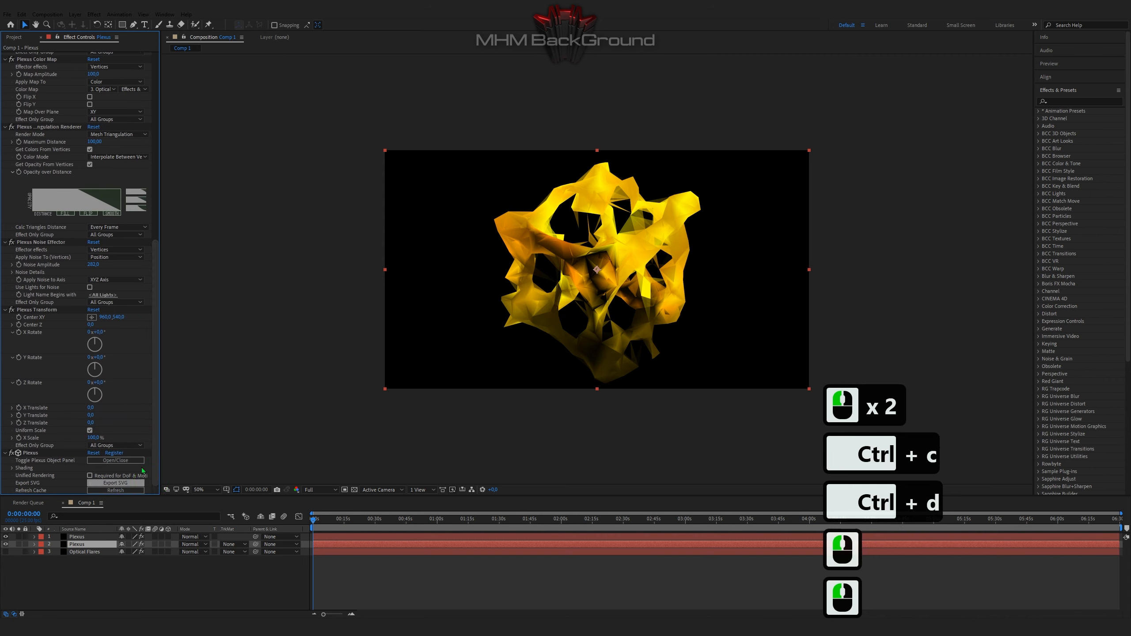
double_click(91, 422)
type("-1028")
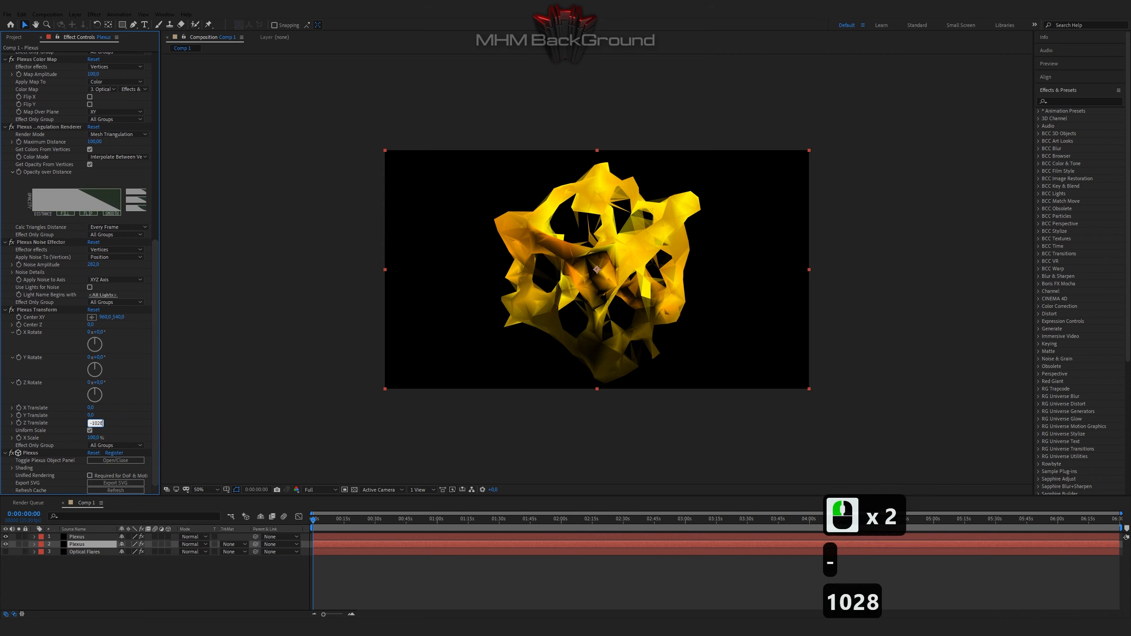
key("Return")
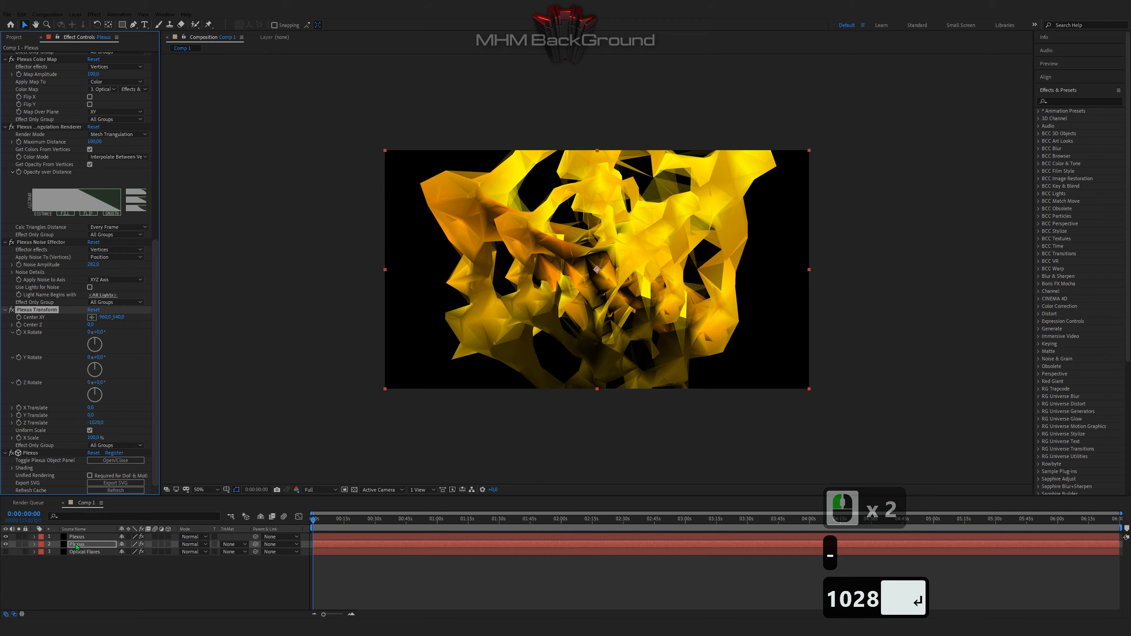
- Flip the lower Plexus layer horizontally
left_click(79, 544)
right_click(480, 335)
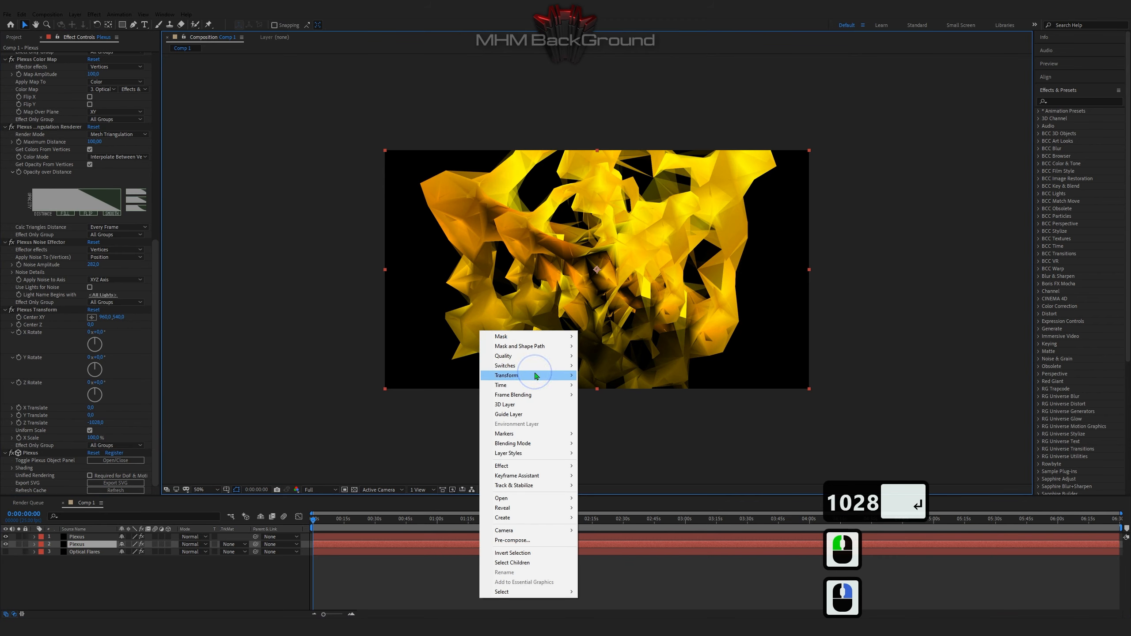
mouse_move(554, 375)
left_click(615, 451)
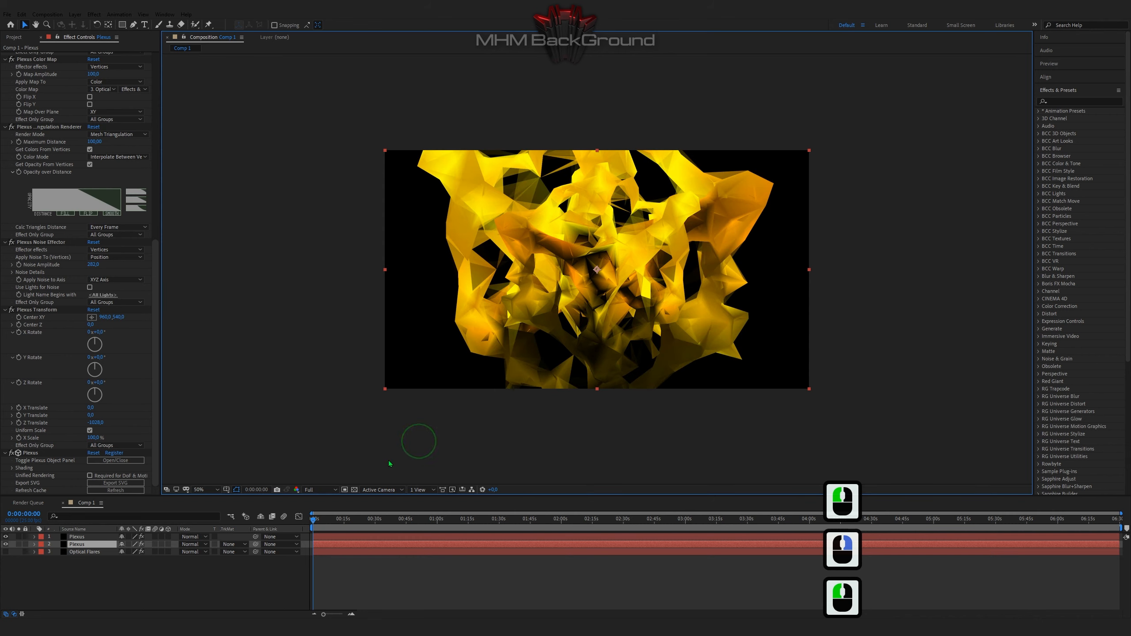
- Duplicate the topmost Plexus layer to get a third mesh
left_click(91, 537)
key("ctrl+c")
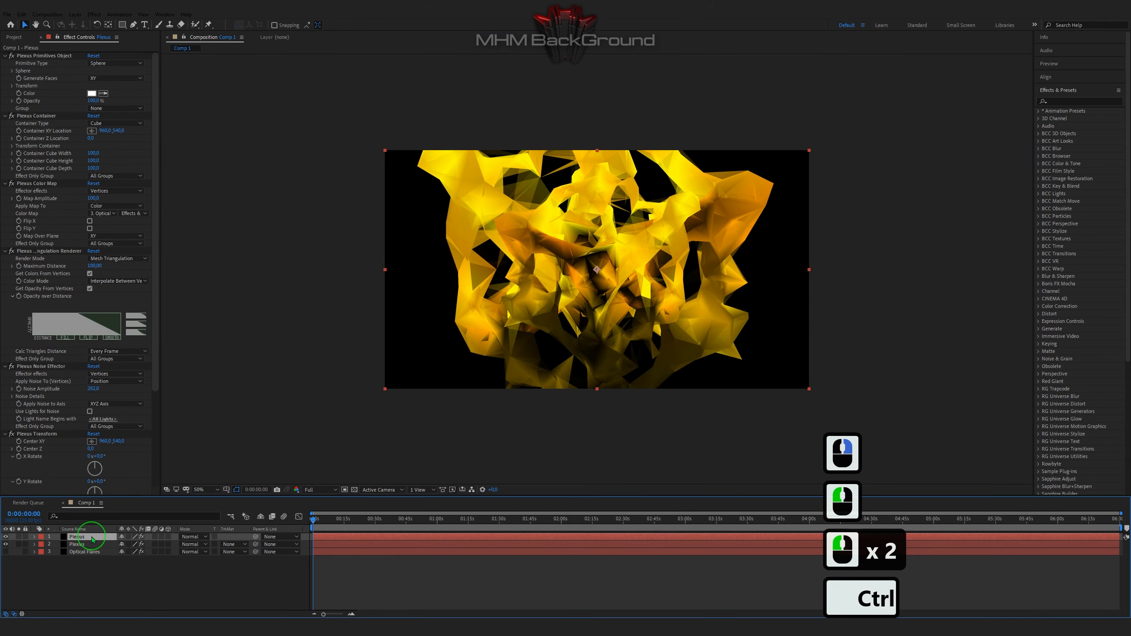
key("ctrl+d")
- Set the Plexus Transform's Z Translate to -1744 on the lowest Plexus layer and preview the animation
left_click(76, 553)
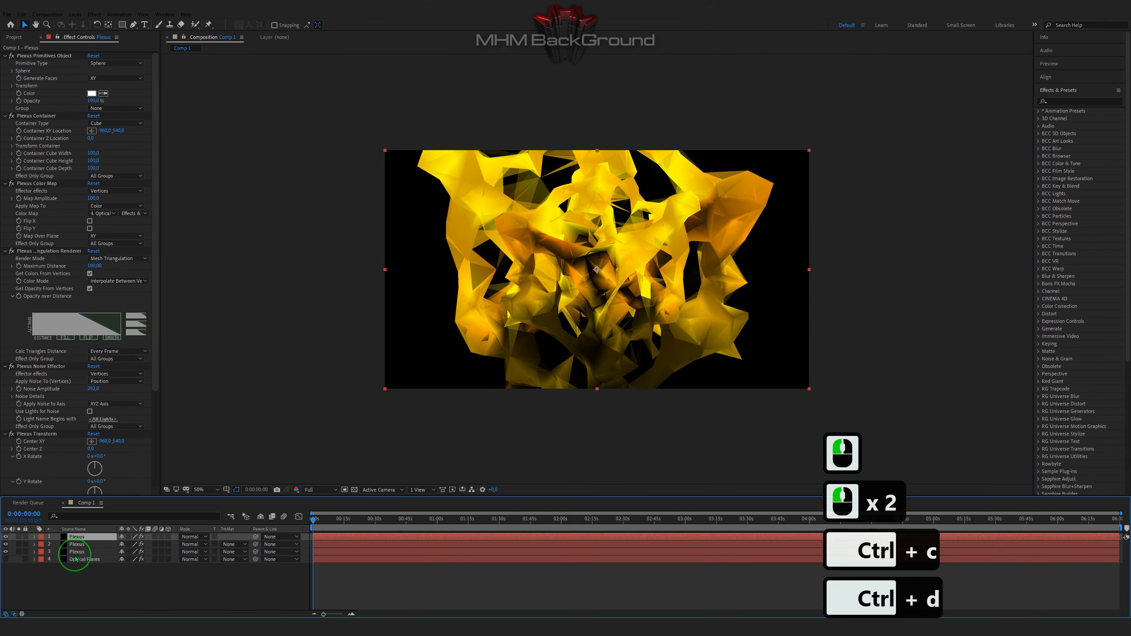
left_click_drag(154, 353, 152, 462)
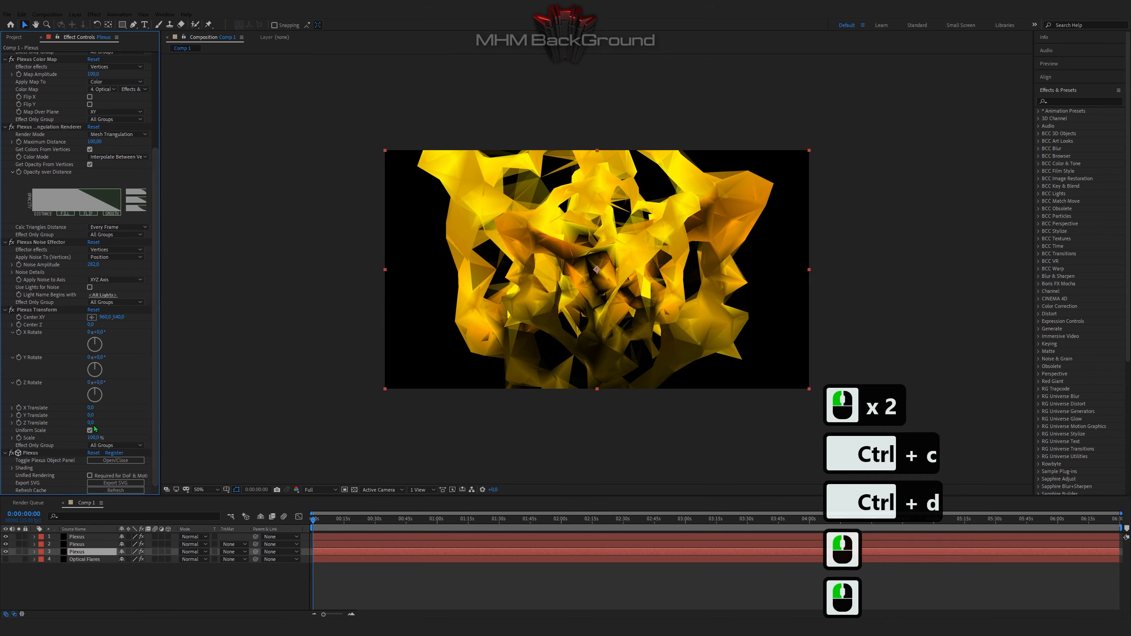
type("-")
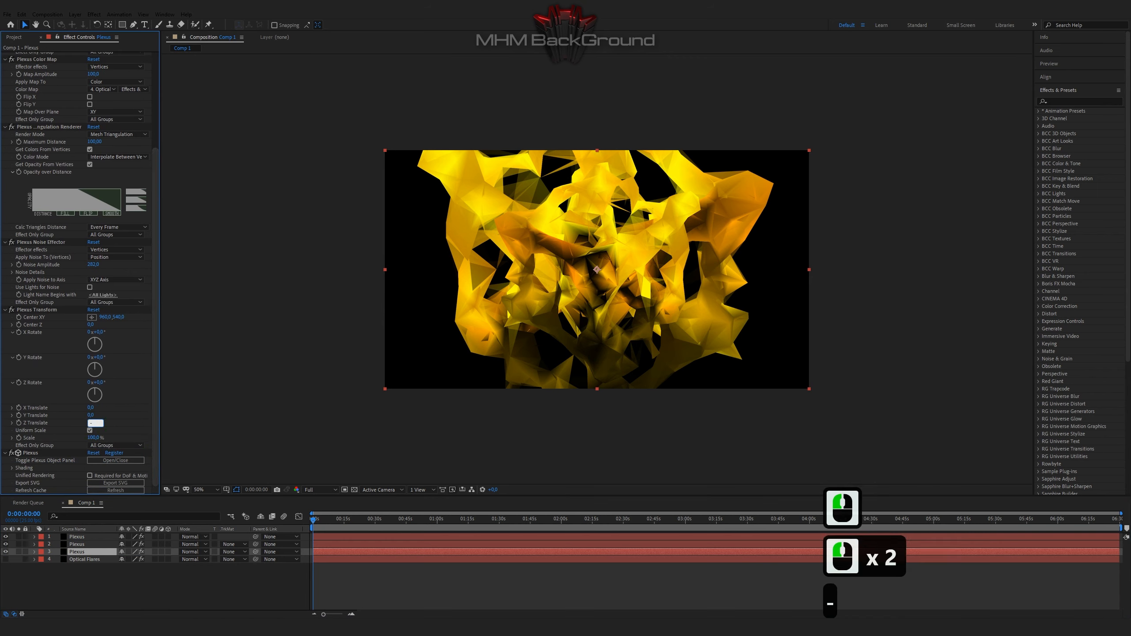
type("1")
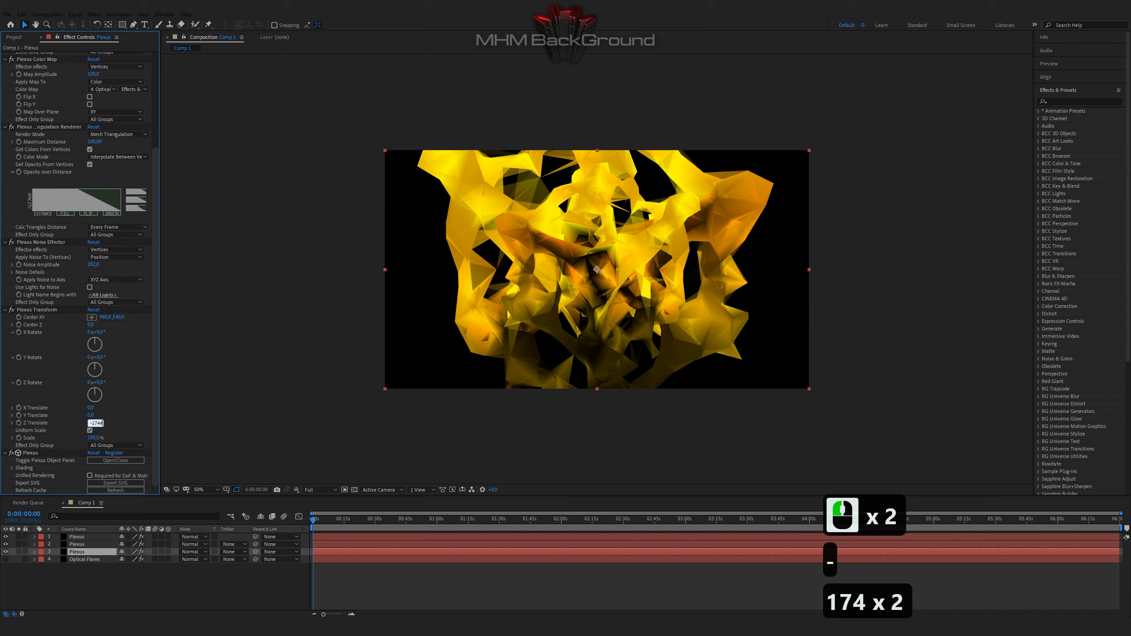
type("744")
key("Return")
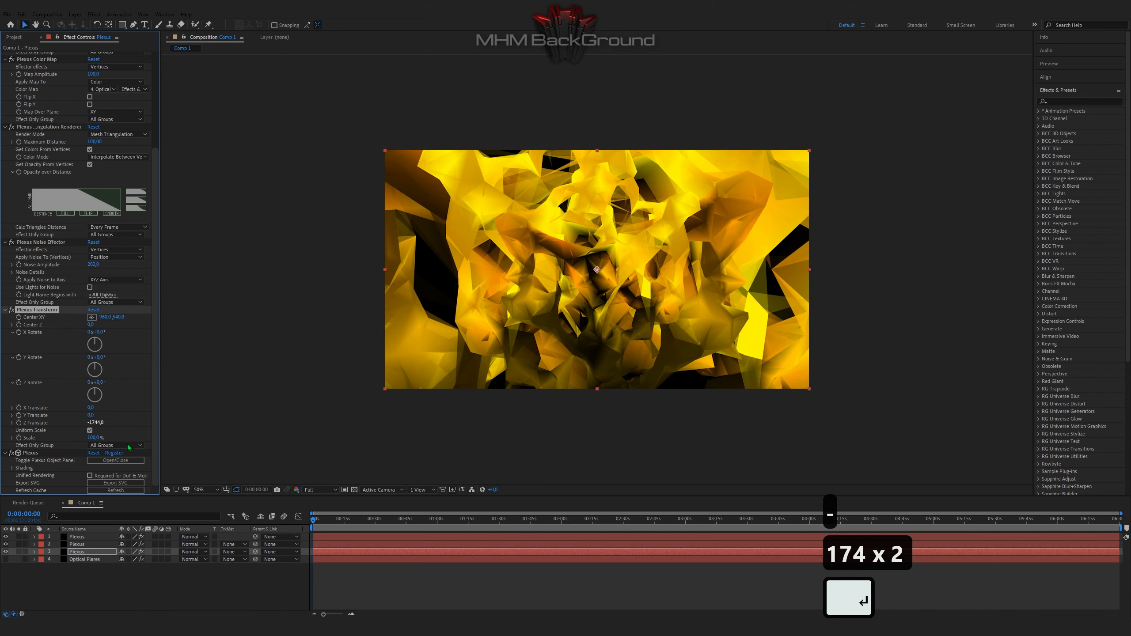
key("space")
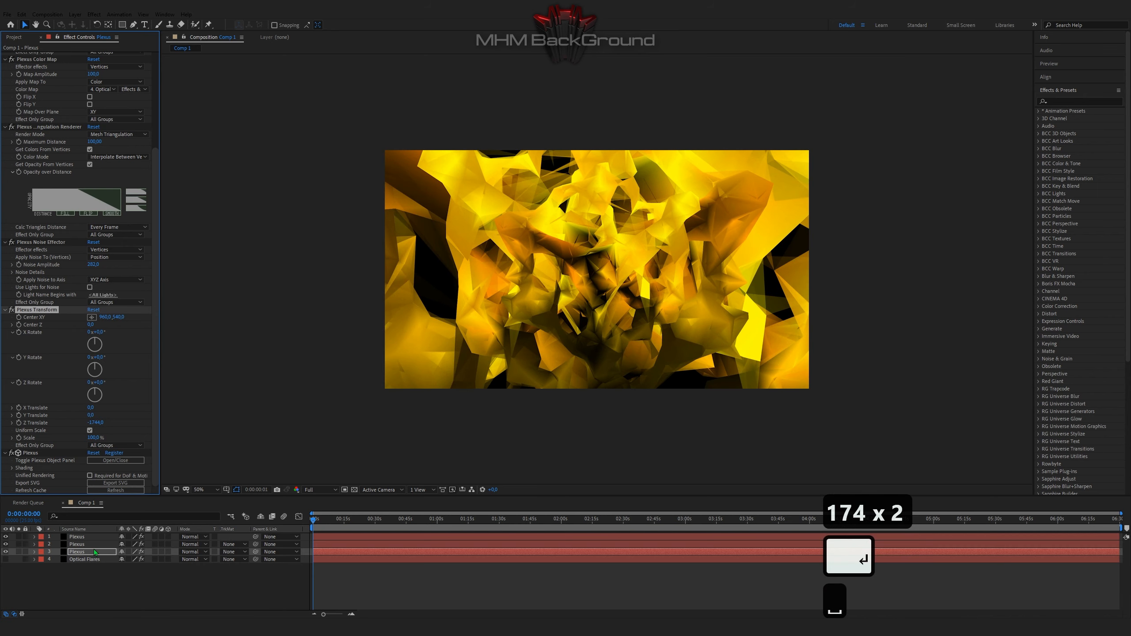
key("space")
- Add a new adjustment layer above the Plexus layers
left_click(94, 587)
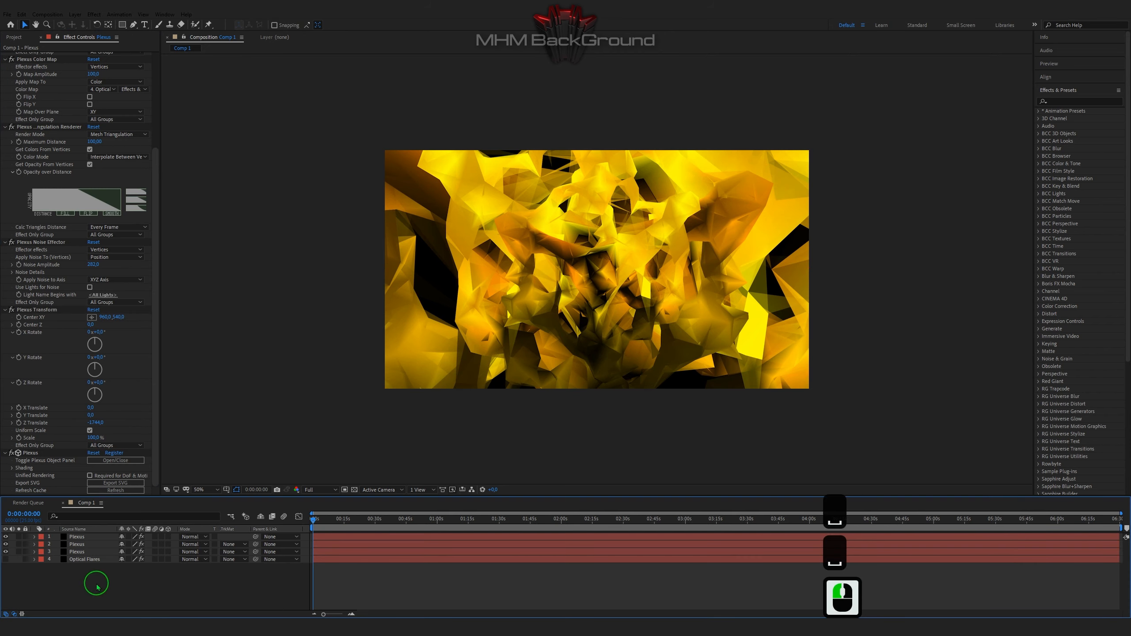
right_click(96, 593)
mouse_move(133, 487)
left_click(239, 558)
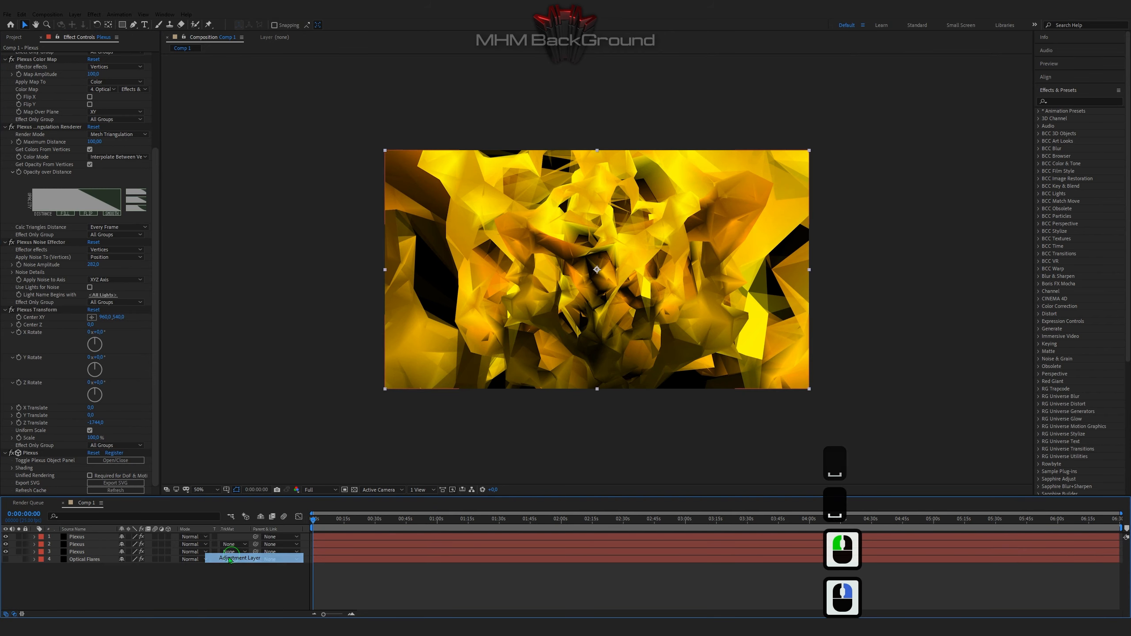
- Create a white solid and move it beneath all the other layers as the background
right_click(83, 594)
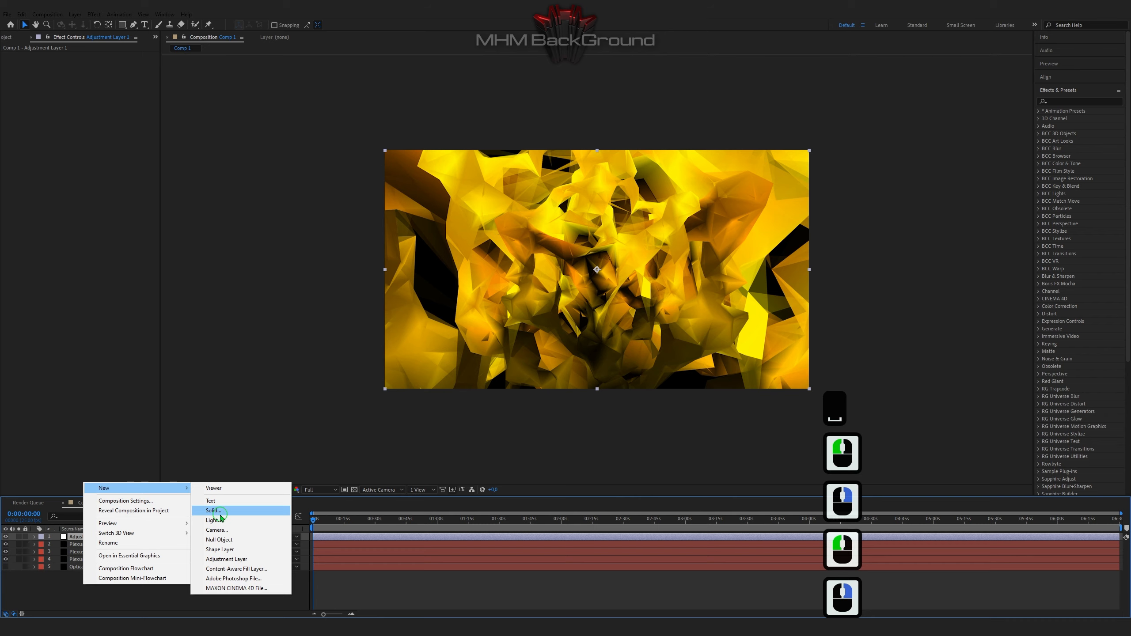
left_click(214, 510)
left_click(114, 204)
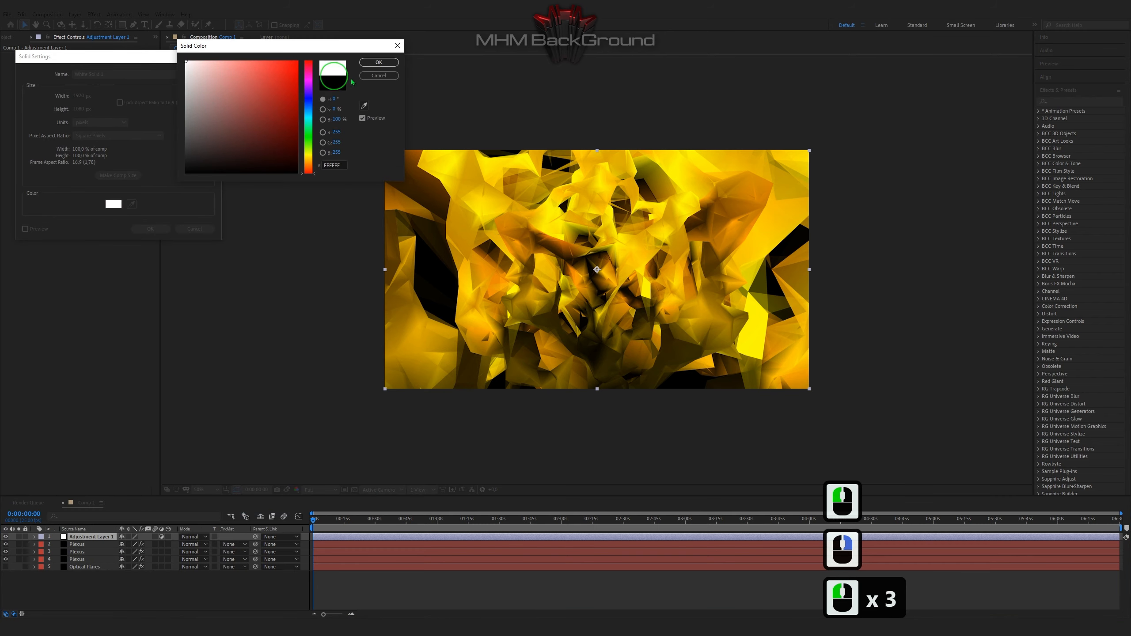
left_click(379, 62)
left_click(150, 228)
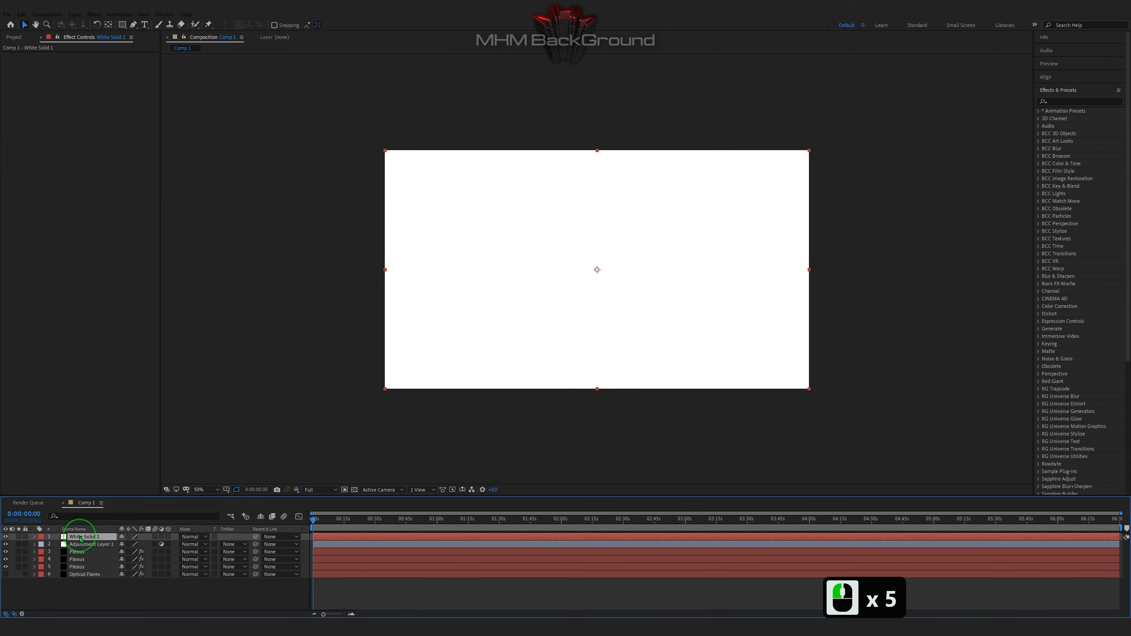
left_click_drag(80, 538, 77, 578)
- Find the uni.ShrinkRay effect and apply it to the adjustment layer
left_click(82, 537)
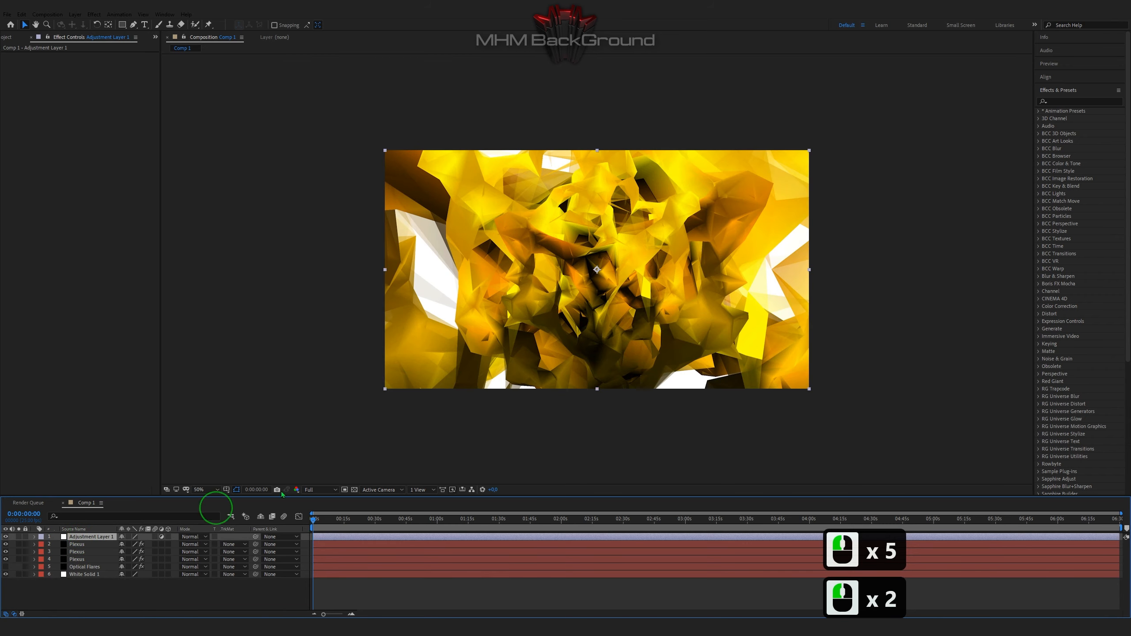
left_click(1069, 101)
type("sh")
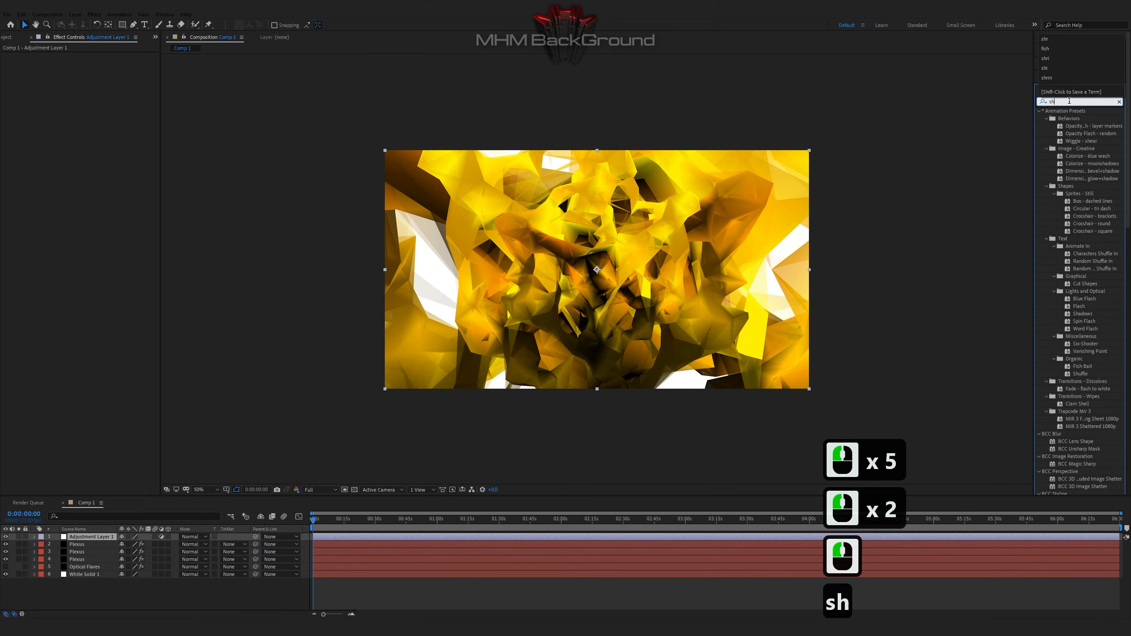
type("r")
double_click(1083, 121)
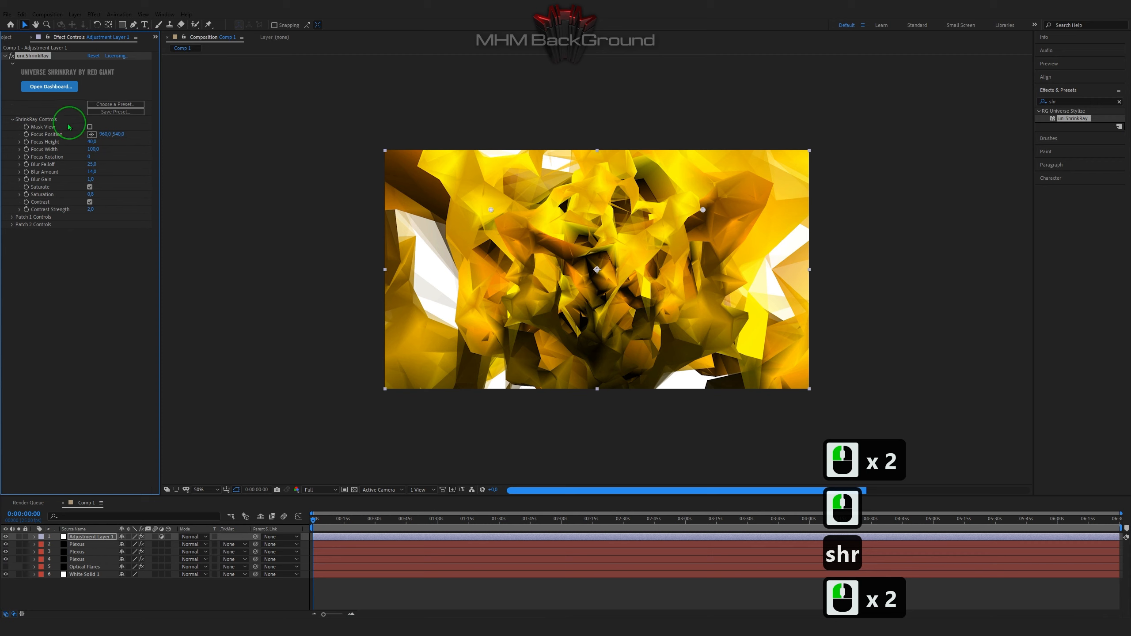
- Set the ShrinkRay effect's Saturation to 0
left_click(90, 193)
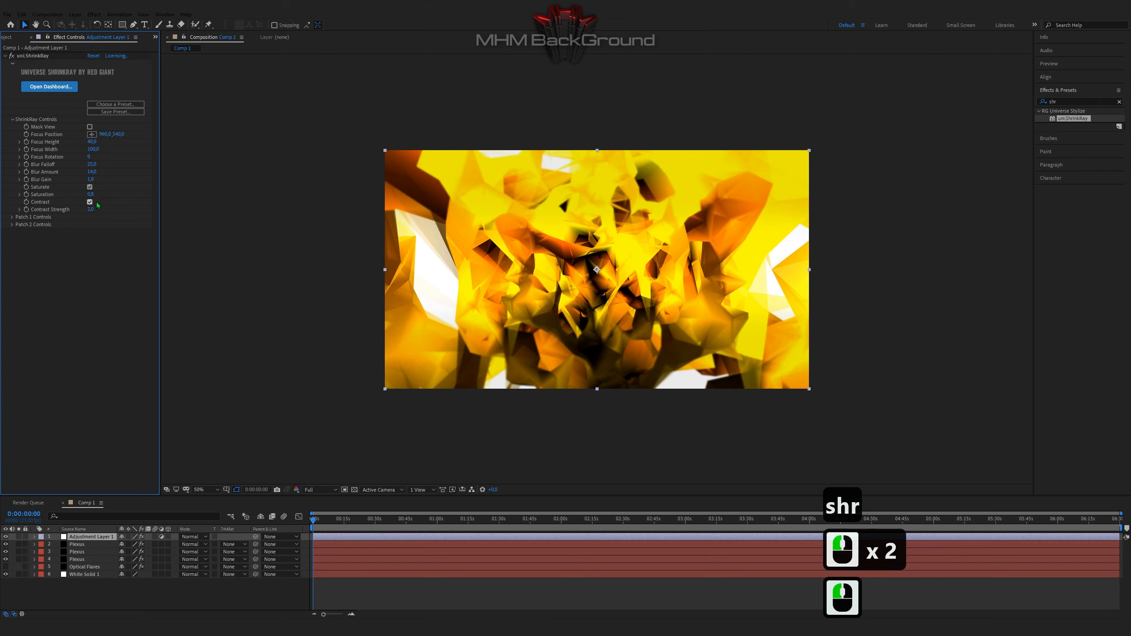
left_click(91, 195)
type("0")
left_click(96, 286)
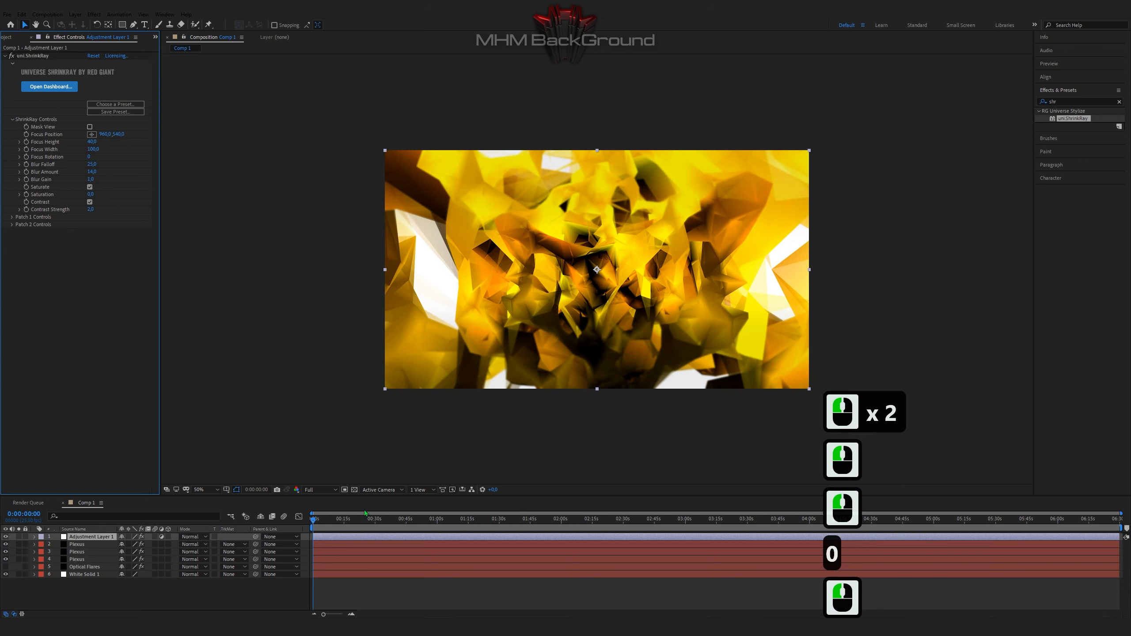
- Go to 0:00:25:05 and solo each of the three Plexus layers in turn to check its mesh
left_click(354, 519)
left_click(365, 521)
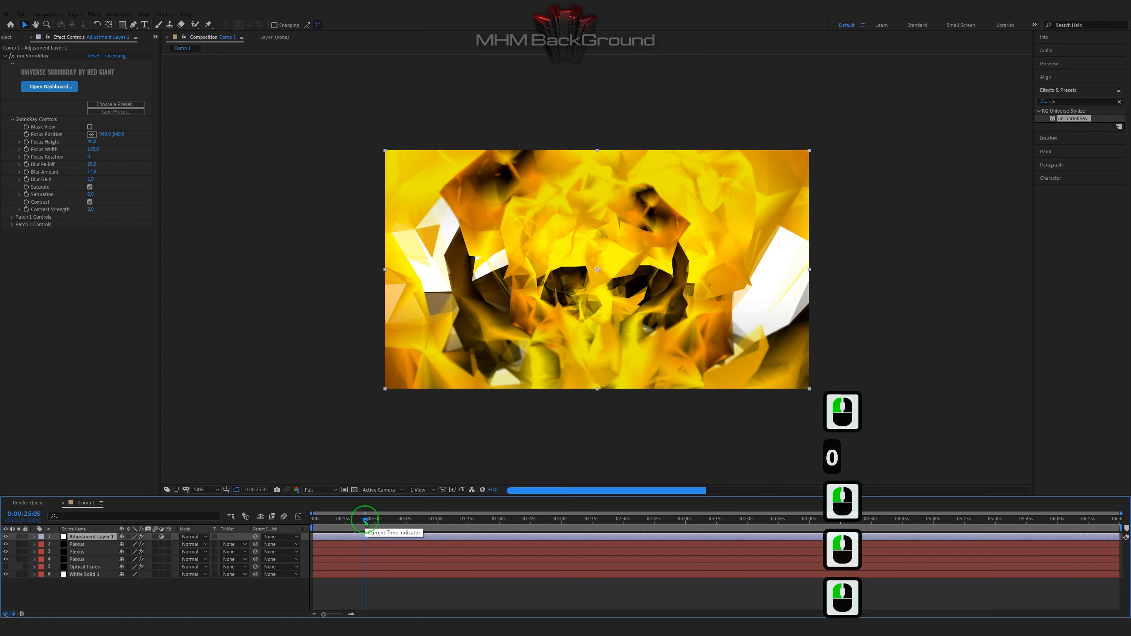
left_click(19, 545)
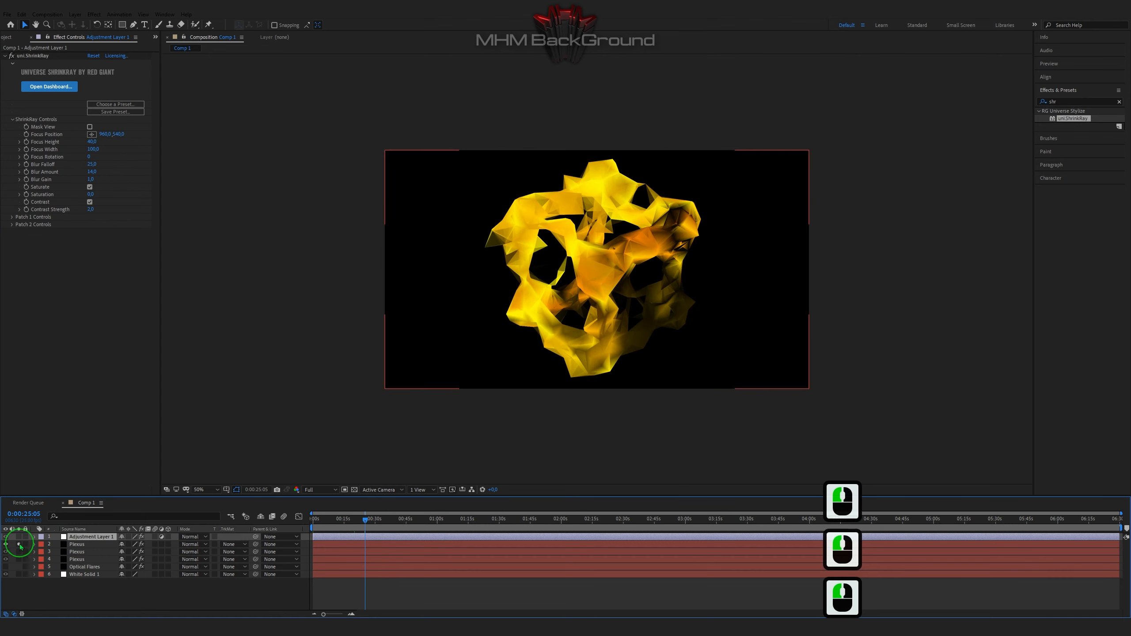
left_click(20, 546)
left_click(19, 552)
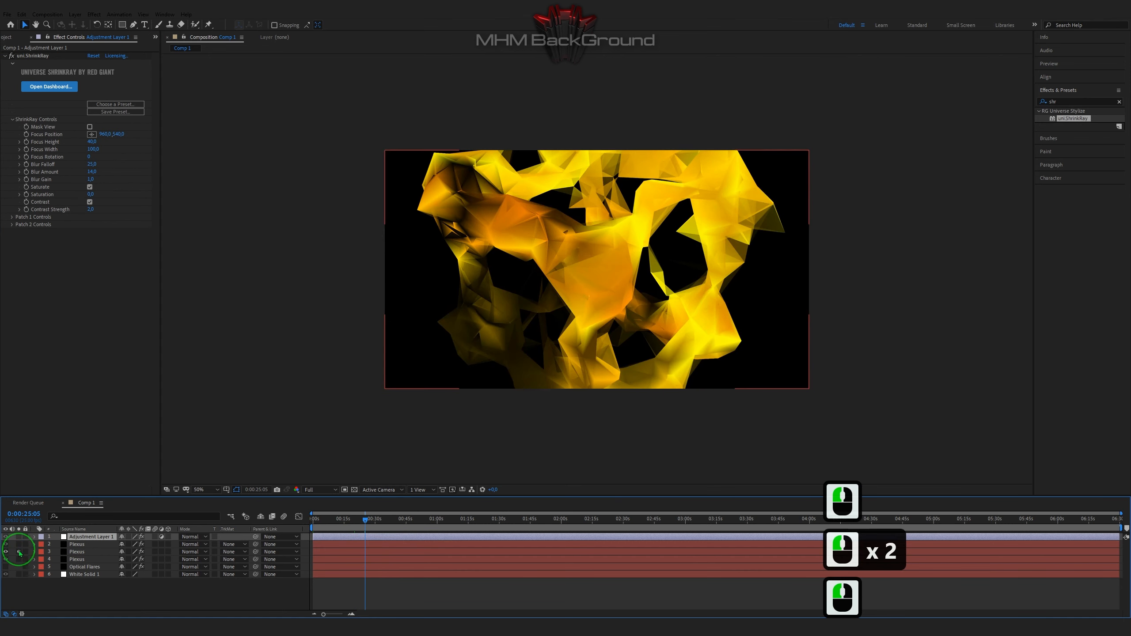
left_click(19, 560)
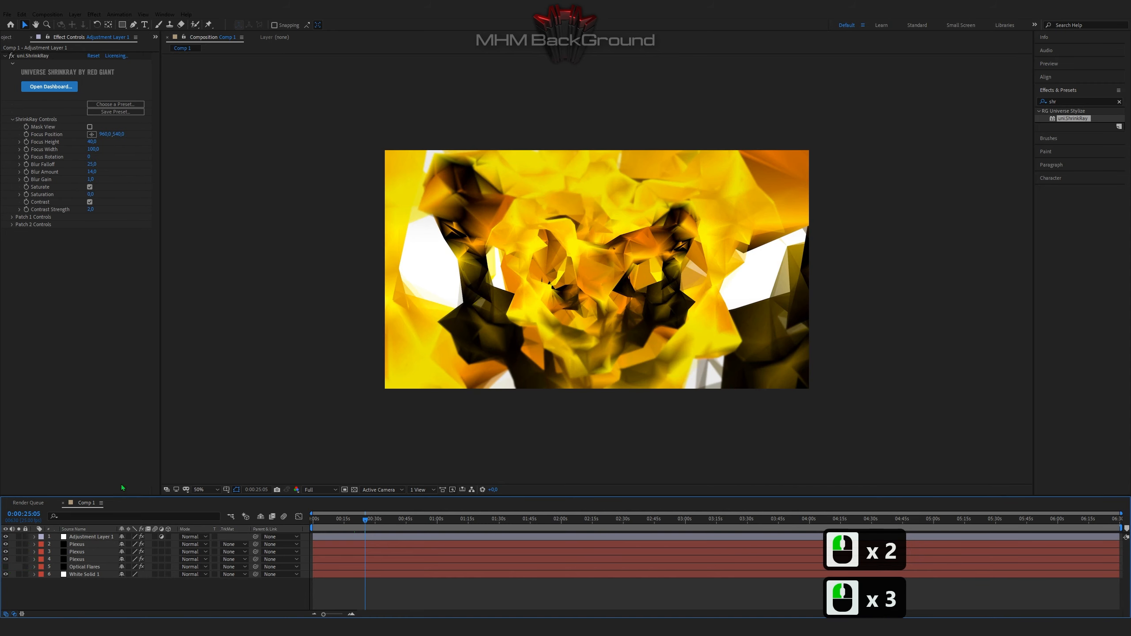
- Play the composition repeatedly from 0:00:25:05 to examine the combined mesh motion and ShrinkRay look
key("space")
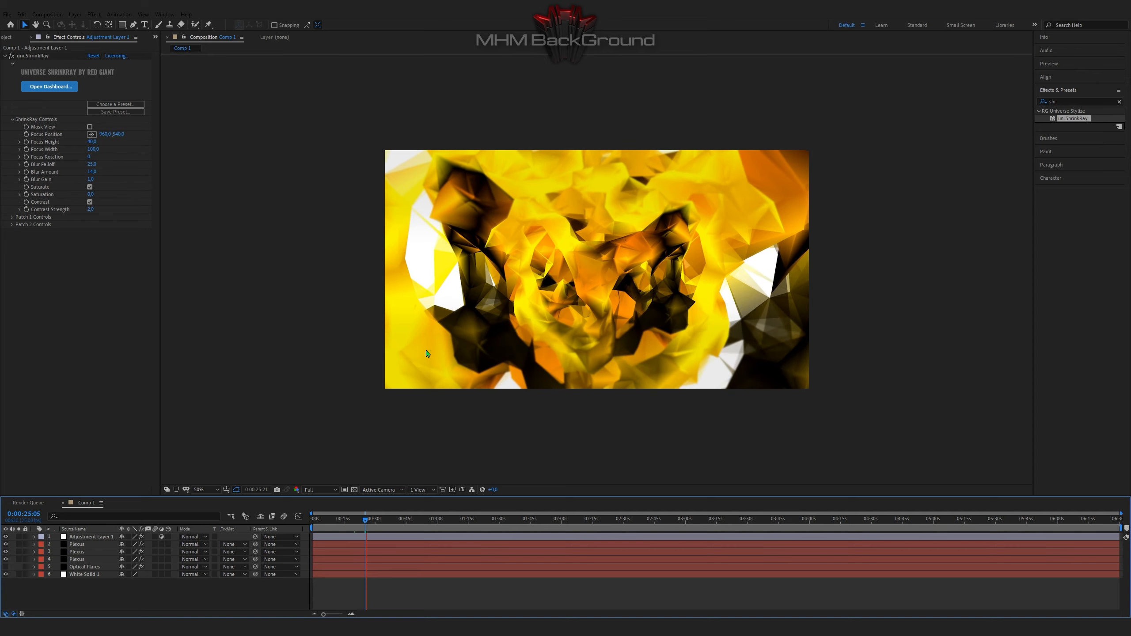
key("space")
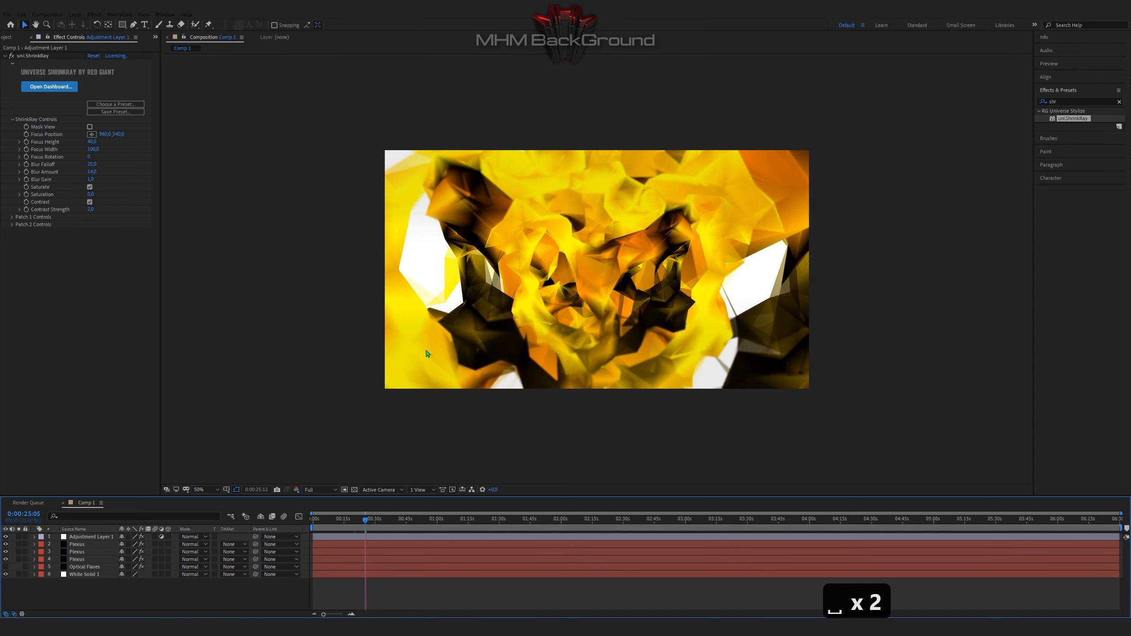
key("space")
scroll(427, 353, "down", 2)
key("space")
scroll(427, 352, "up", 2)
key("space")
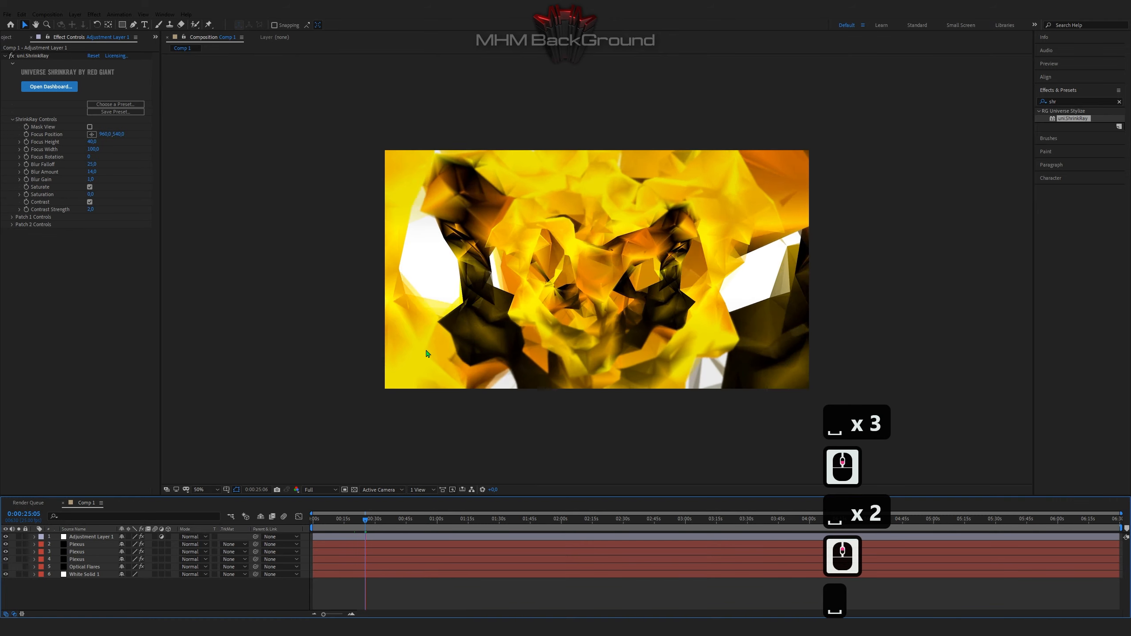
key("space")
scroll(427, 353, "down", 2)
key("space")
scroll(426, 353, "down", 1)
key("space")
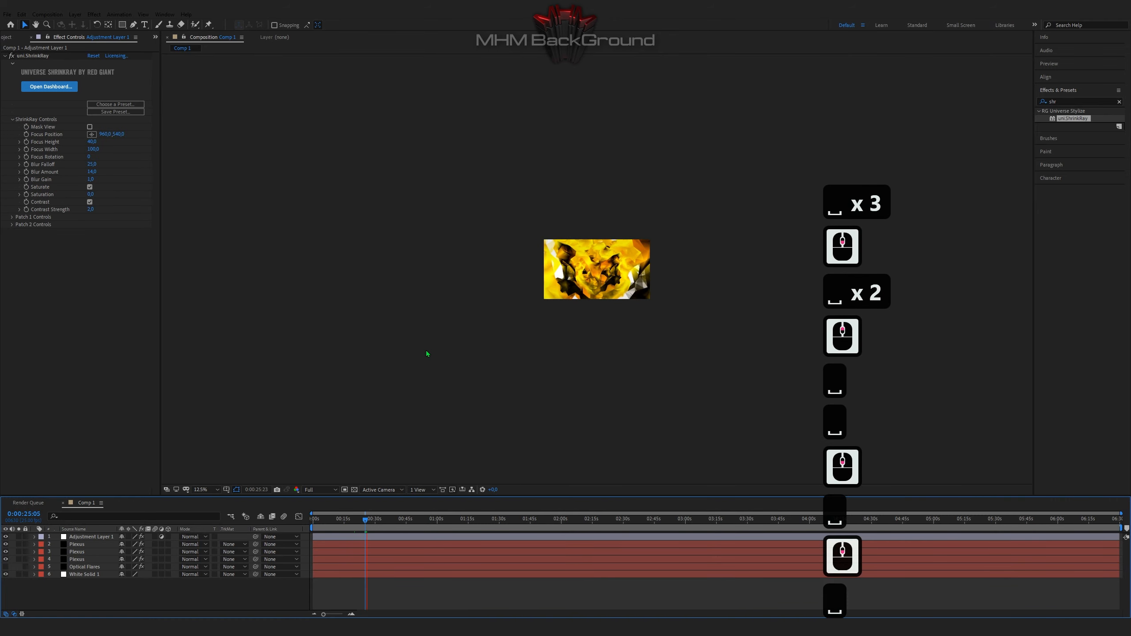
scroll(427, 353, "up", 2)
key("space")
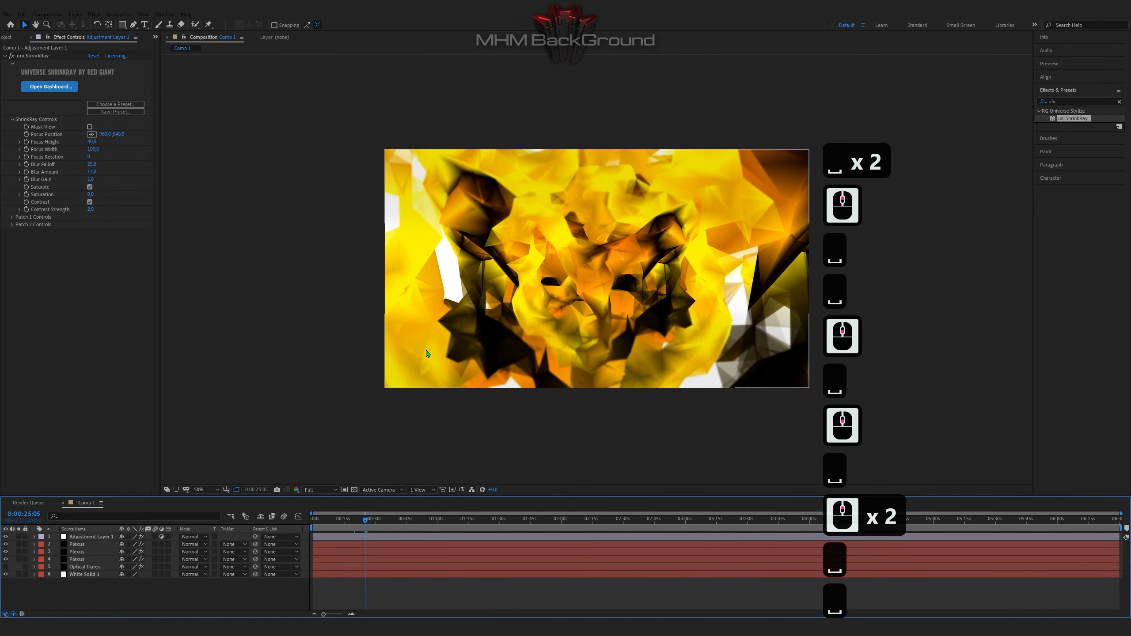
key("space")
key("space")
key("space")
key("space")
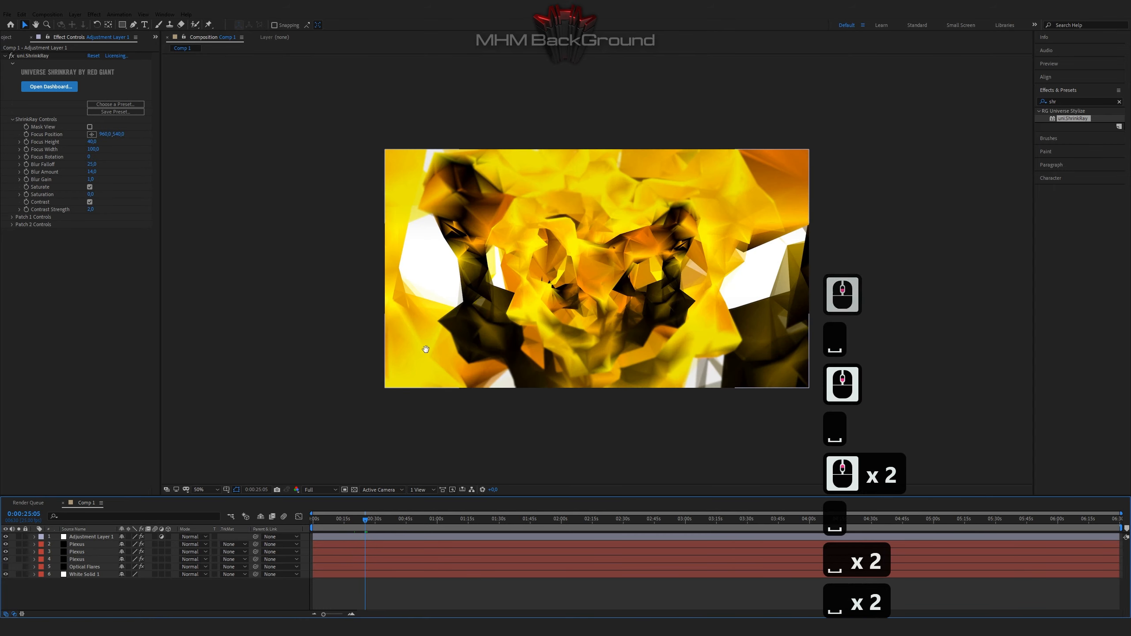
key("space")
key("space")
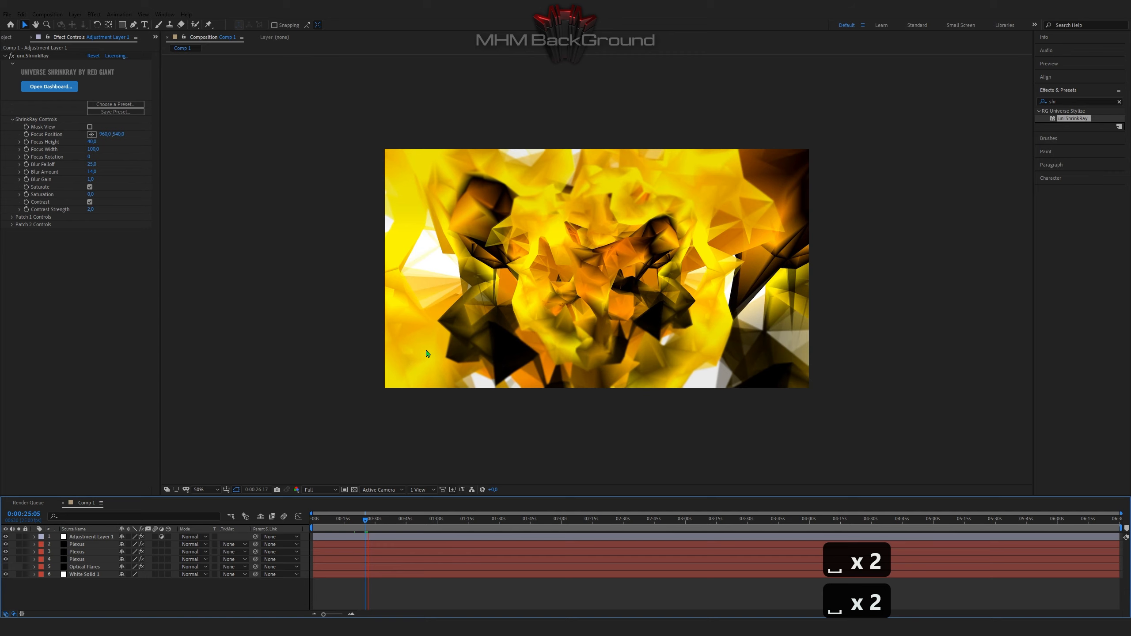
key("space")
key("space")
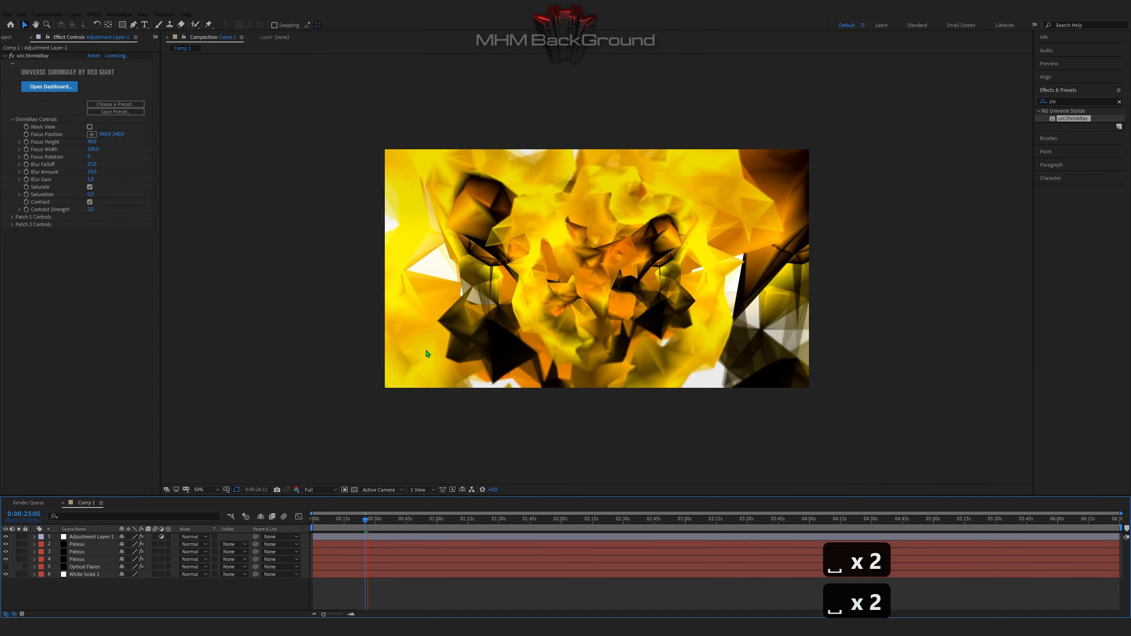